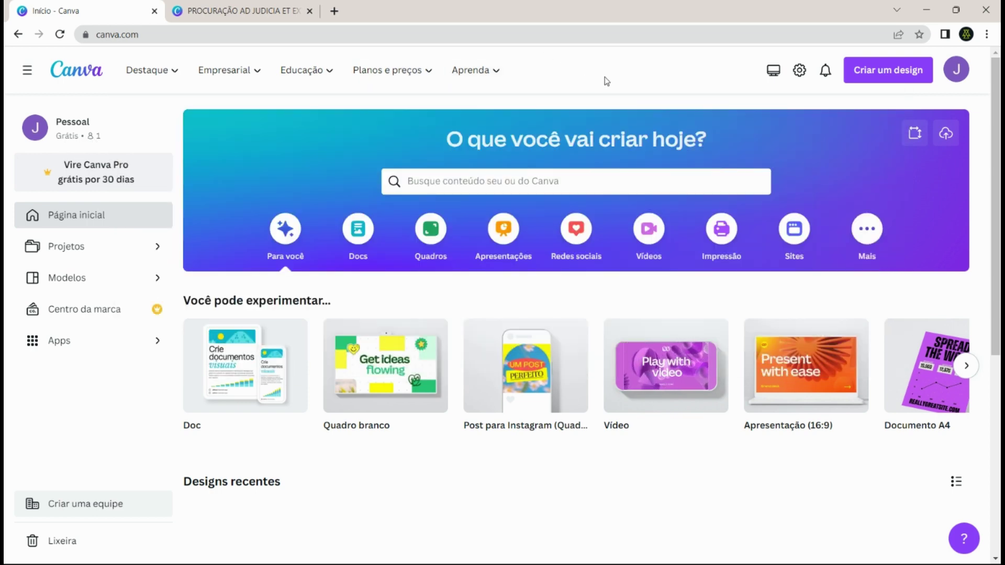
- Begin a custom-size design measured in centimetres, with a width of 21 cm
{"action": "left_click", "coordinate": [893, 79]}
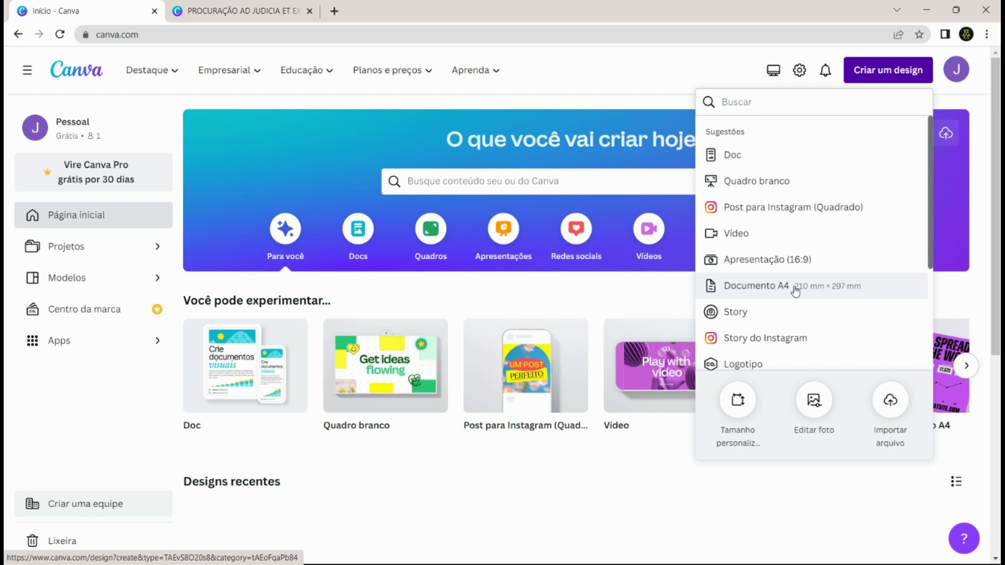
{"action": "left_click", "coordinate": [739, 408]}
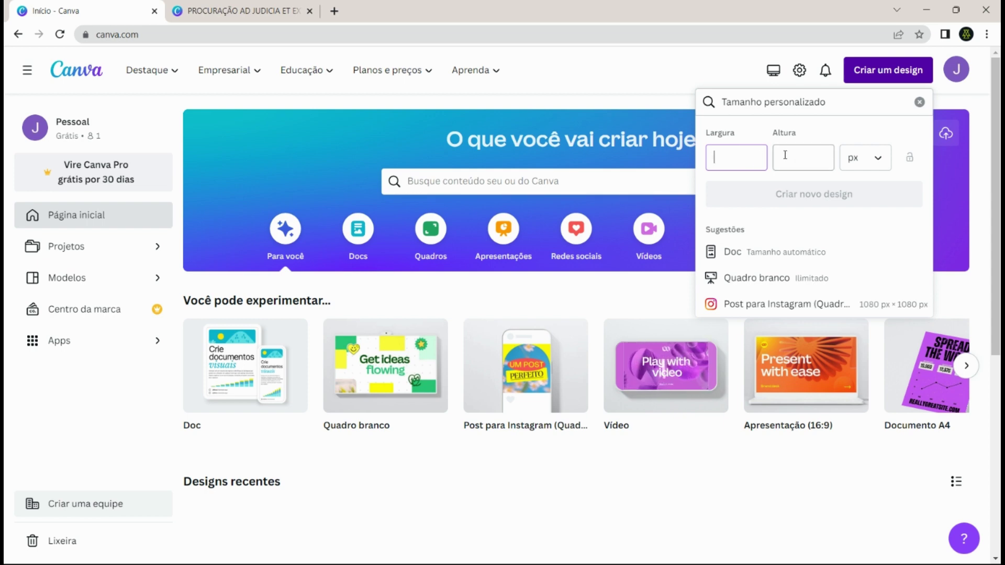
{"action": "left_click", "coordinate": [873, 156]}
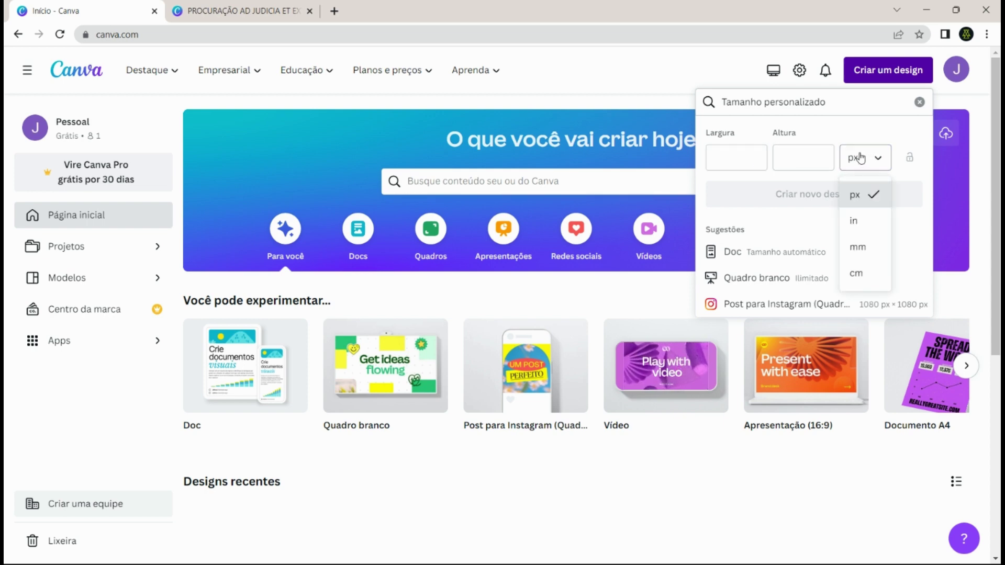
{"action": "left_click", "coordinate": [863, 274]}
{"action": "left_click", "coordinate": [736, 166]}
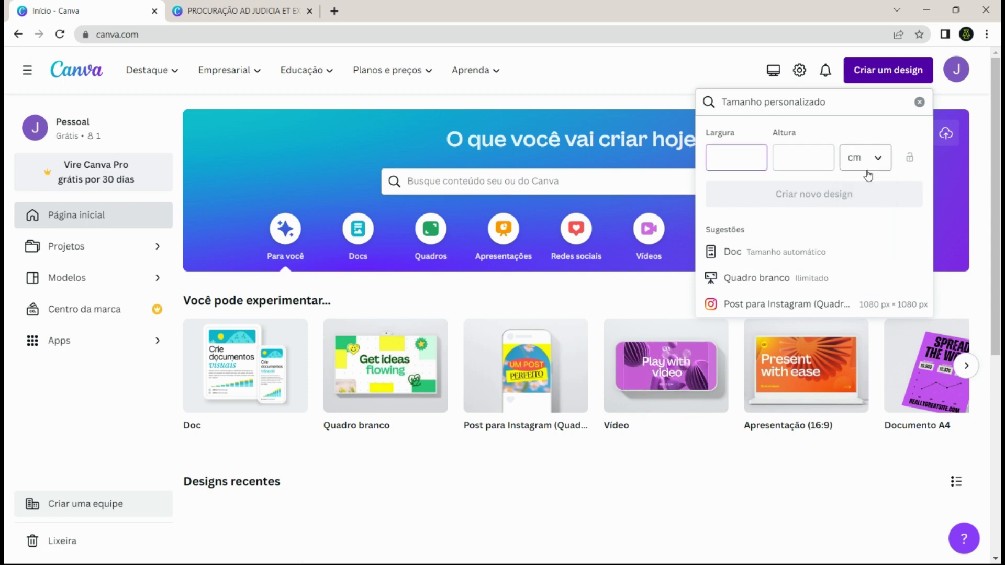
{"action": "type", "text": "21"}
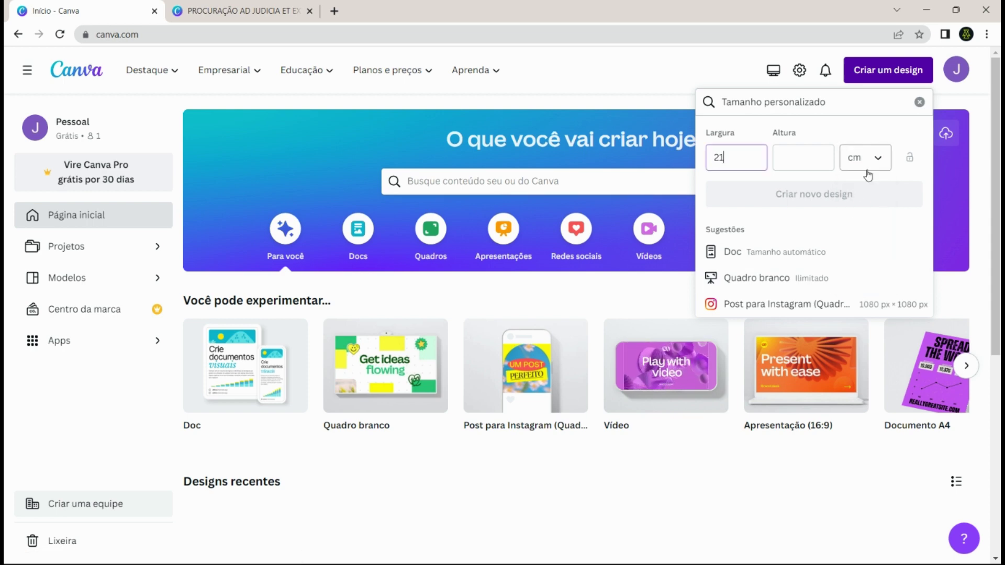
- Set the custom design's height to 29.7 cm and create the new blank design
{"action": "left_click", "coordinate": [817, 162]}
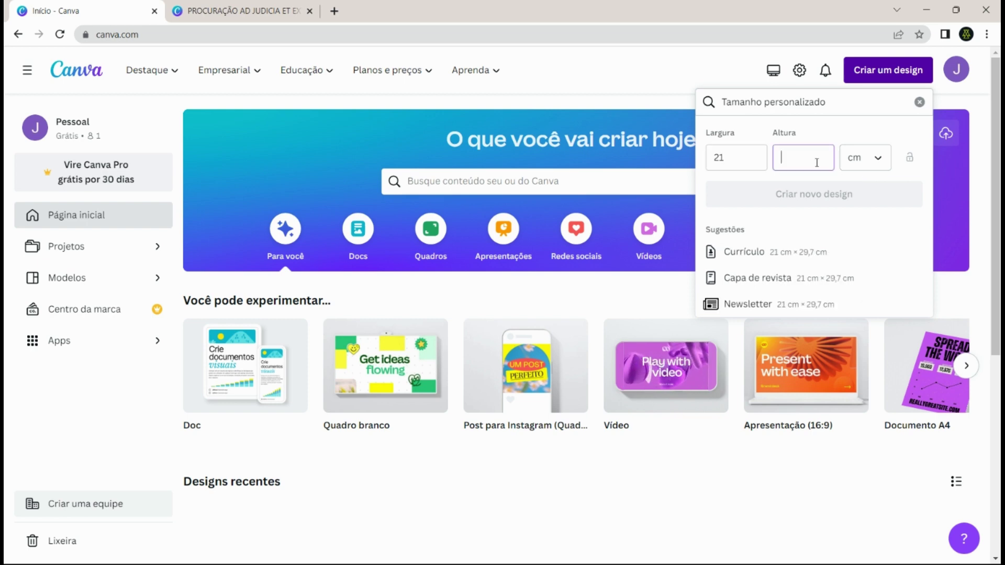
{"action": "type", "text": "29"}
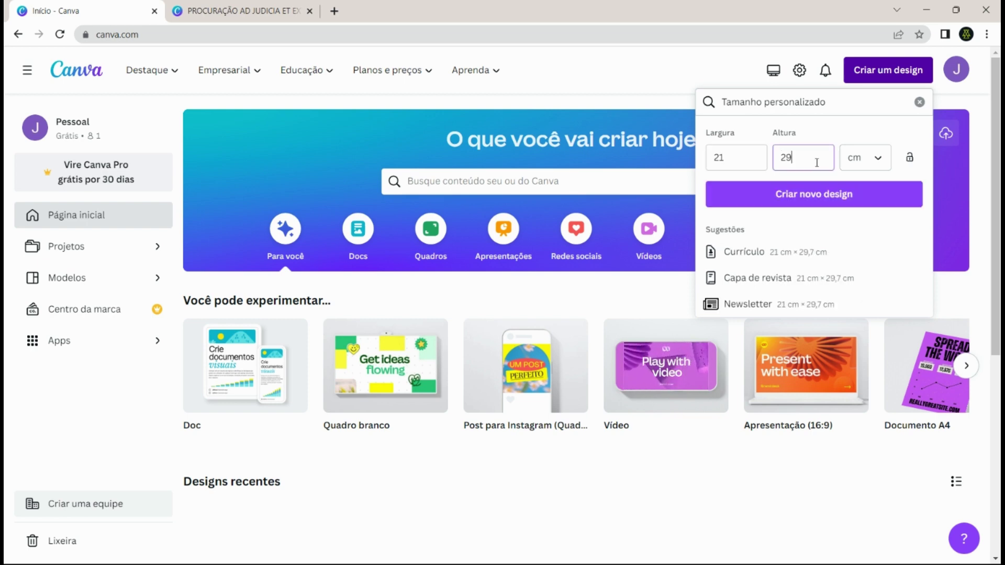
{"action": "key", "text": "BackSpace"}
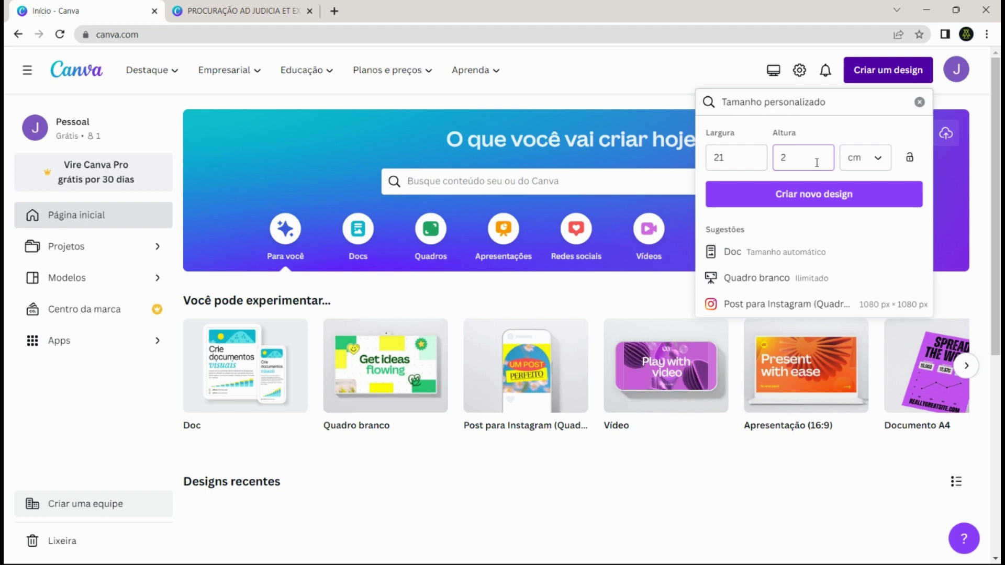
{"action": "type", "text": ".7"}
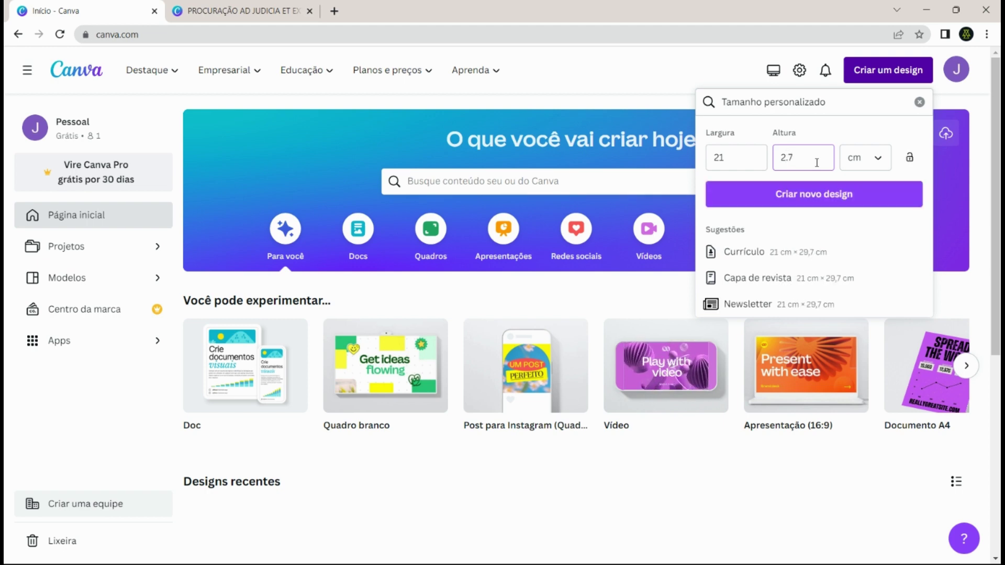
{"action": "key", "text": "BackSpace"}
{"action": "key", "text": "BackSpace"}
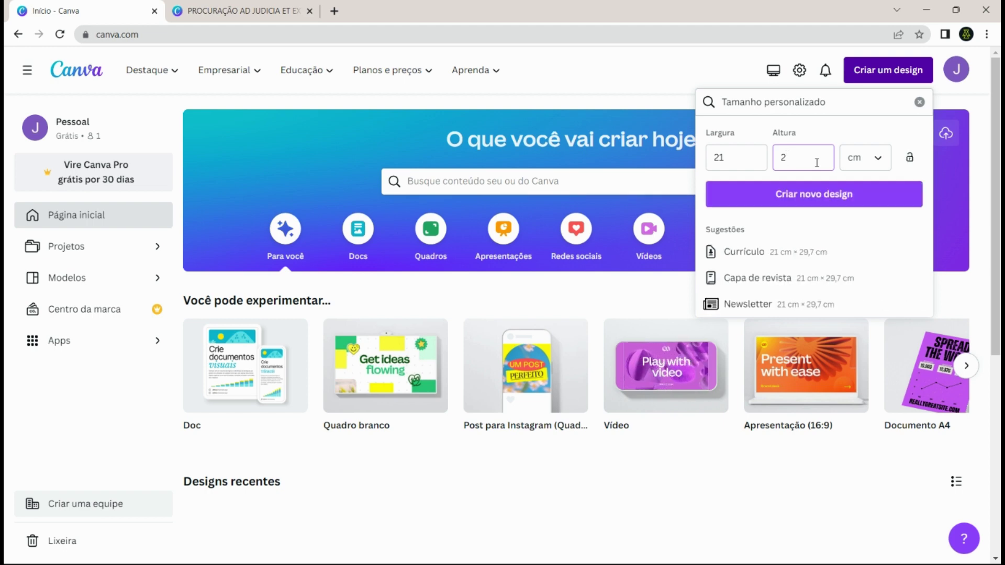
{"action": "type", "text": "9.7"}
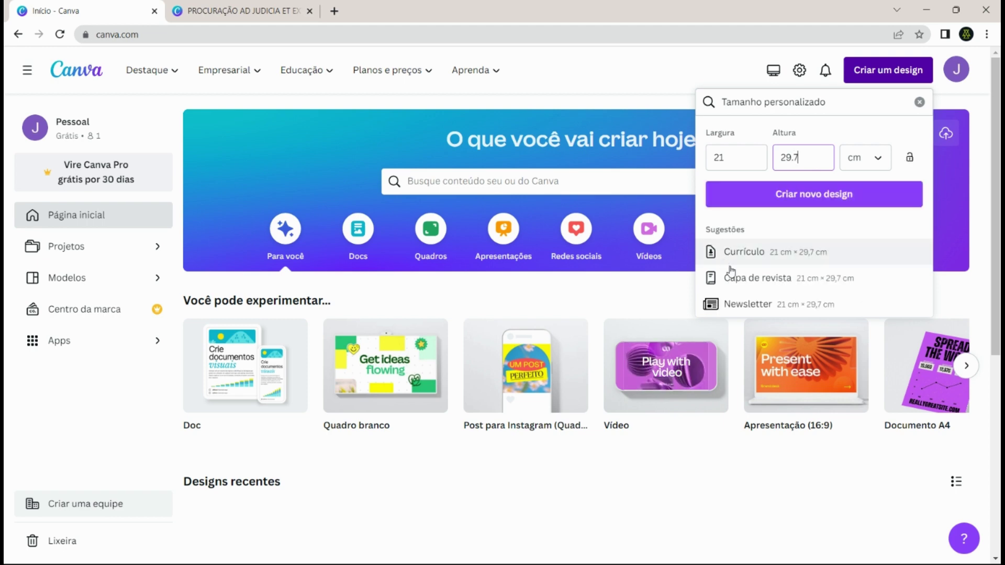
{"action": "left_click", "coordinate": [814, 195]}
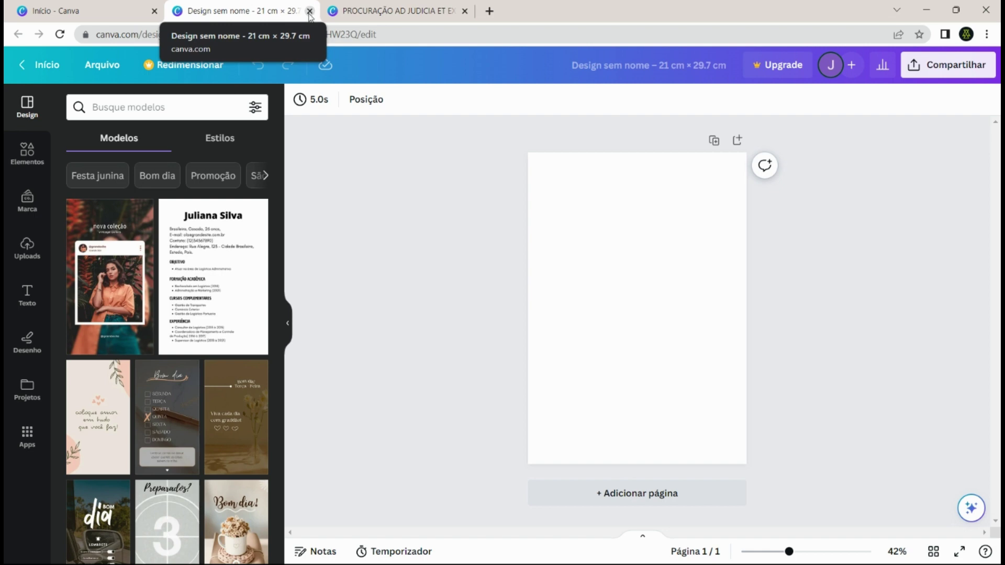
- Close the new blank design and switch to the open PROCURAÇÃO AD JUDICIA ET EXTRA design with nothing selected
{"action": "left_click", "coordinate": [310, 13]}
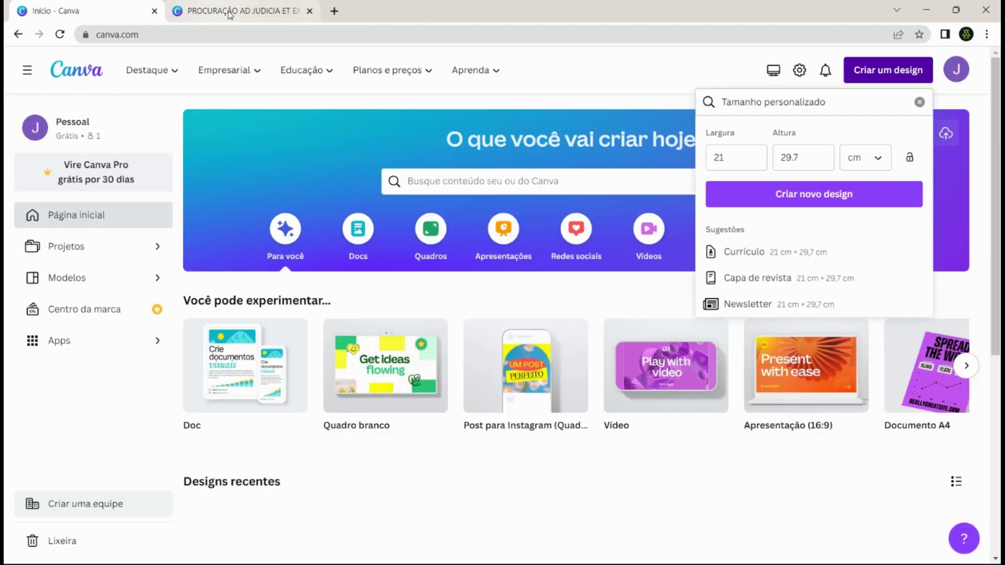
{"action": "left_click", "coordinate": [228, 12]}
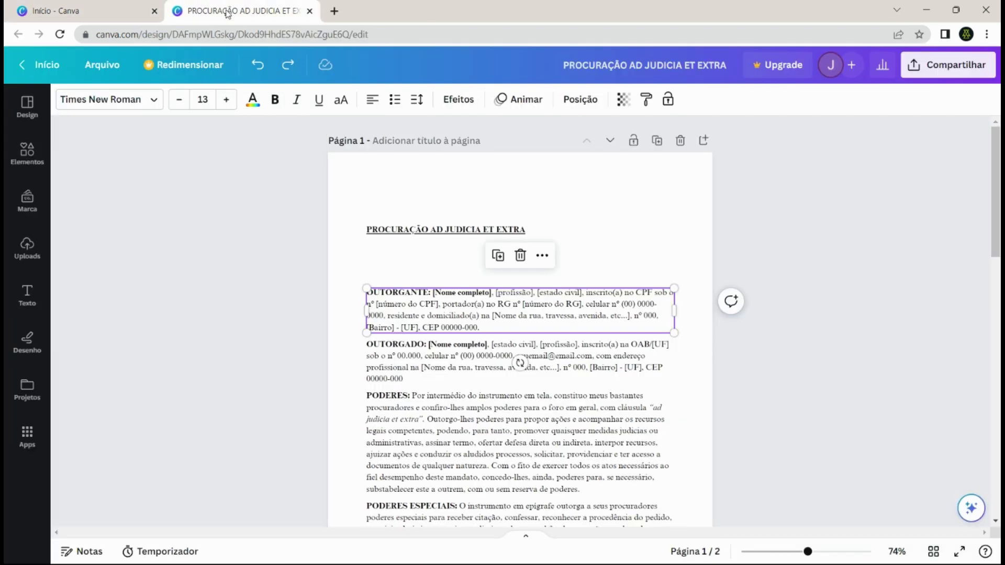
{"action": "left_click", "coordinate": [806, 193]}
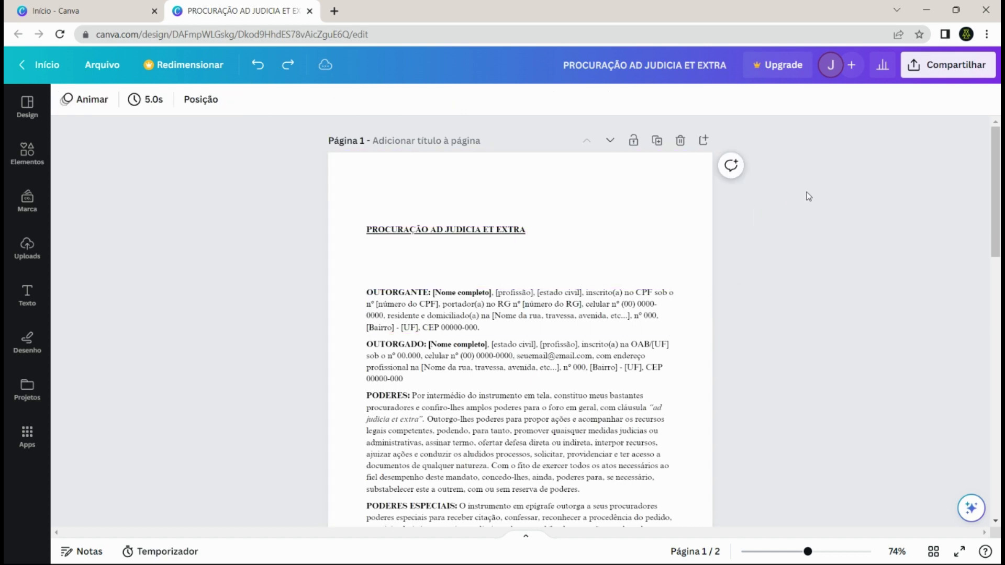
- Examine the layout of the power of attorney's first page, from the title to the signature line
{"action": "scroll", "coordinate": [809, 195], "scroll_direction": "down", "scroll_amount": 1}
{"action": "scroll", "coordinate": [810, 196], "scroll_direction": "down", "scroll_amount": 2}
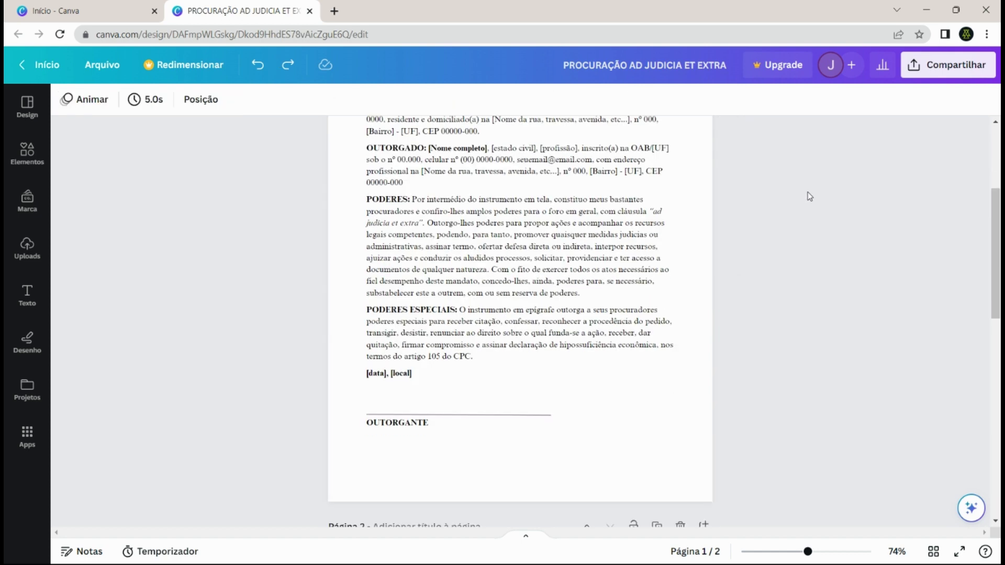
{"action": "scroll", "coordinate": [810, 197], "scroll_direction": "up", "scroll_amount": 2}
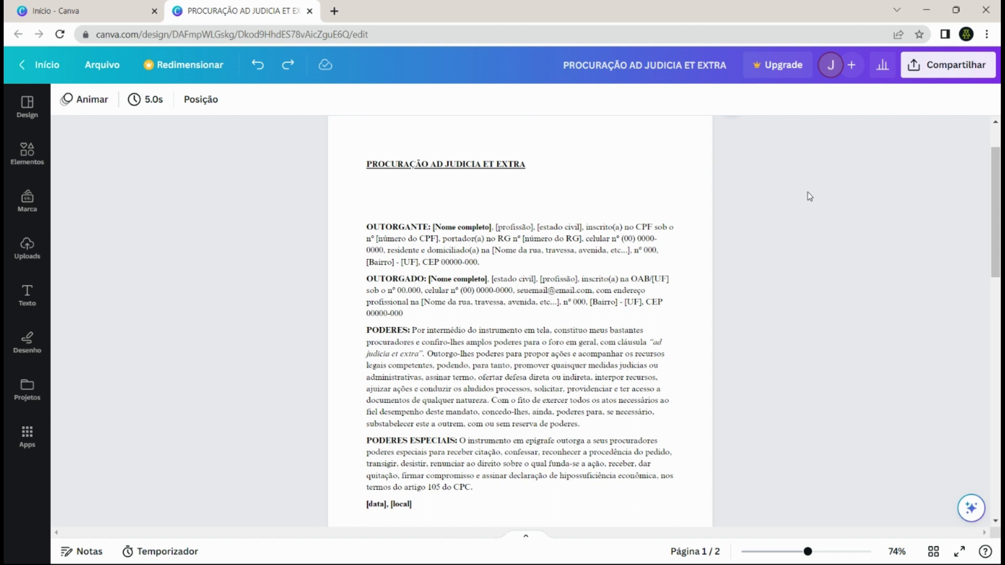
{"action": "scroll", "coordinate": [810, 196], "scroll_direction": "down", "scroll_amount": 1}
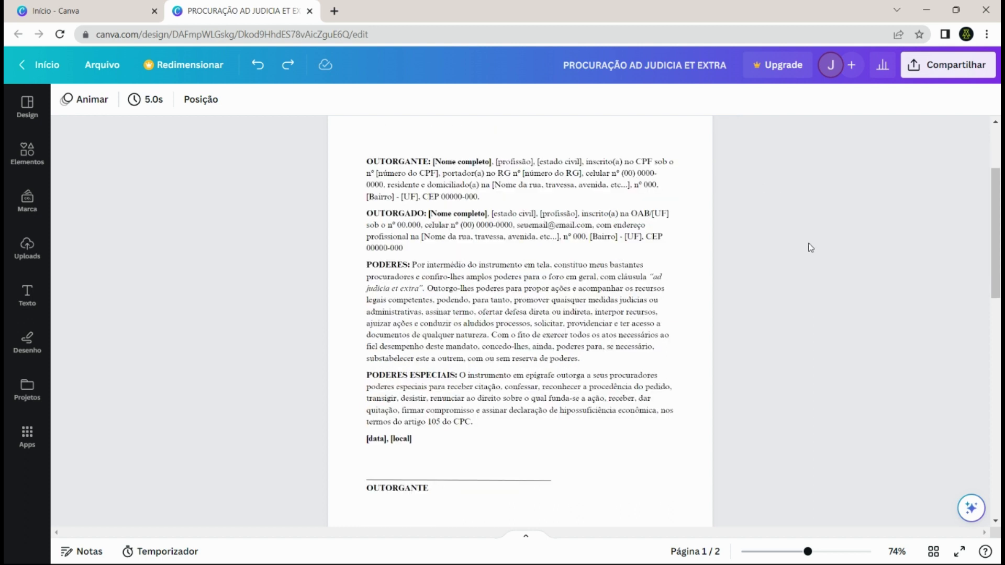
{"action": "scroll", "coordinate": [811, 248], "scroll_direction": "up", "scroll_amount": 1}
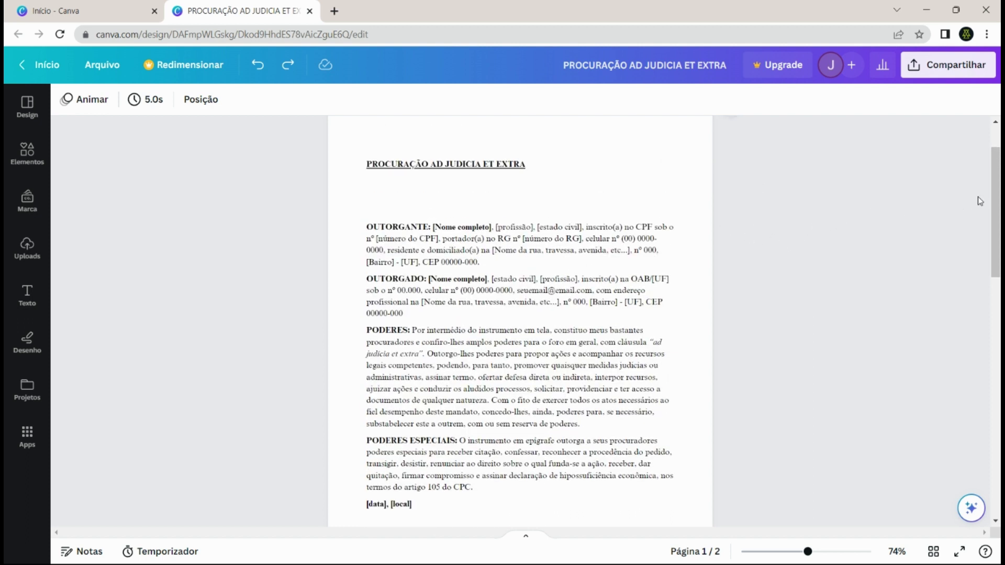
{"action": "mouse_move", "coordinate": [994, 202]}
{"action": "left_mouse_down"}
{"action": "mouse_move", "coordinate": [995, 181]}
{"action": "mouse_move", "coordinate": [987, 263]}
{"action": "mouse_move", "coordinate": [979, 191]}
{"action": "left_mouse_up"}
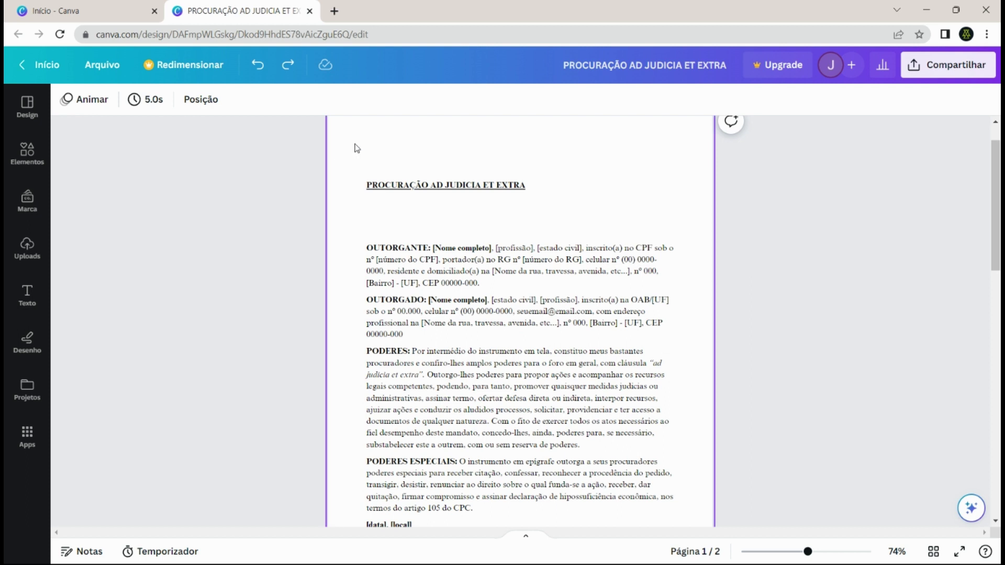
{"action": "left_click_drag", "start_coordinate": [355, 144], "coordinate": [691, 518]}
{"action": "left_click", "coordinate": [691, 205]}
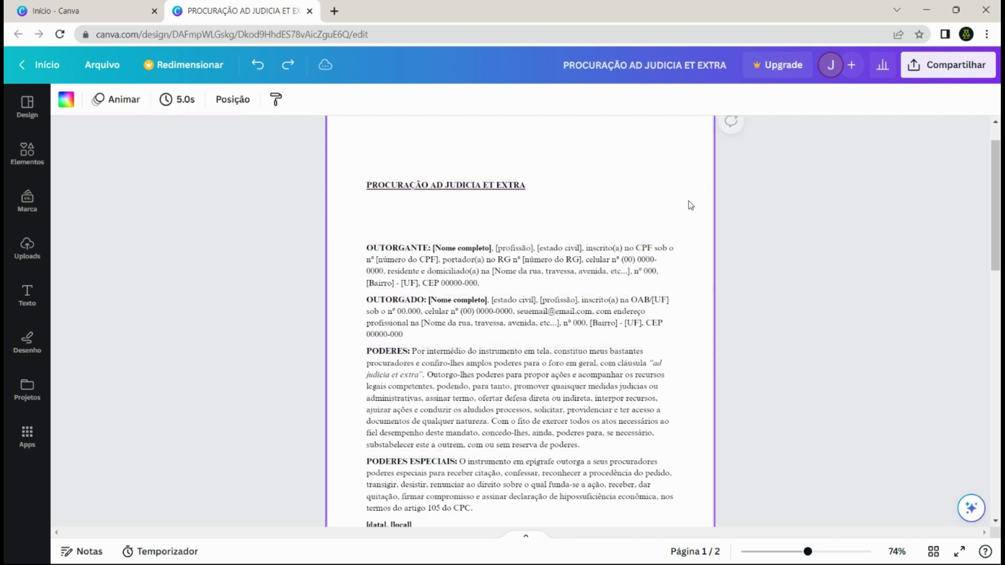
{"action": "left_click", "coordinate": [283, 172]}
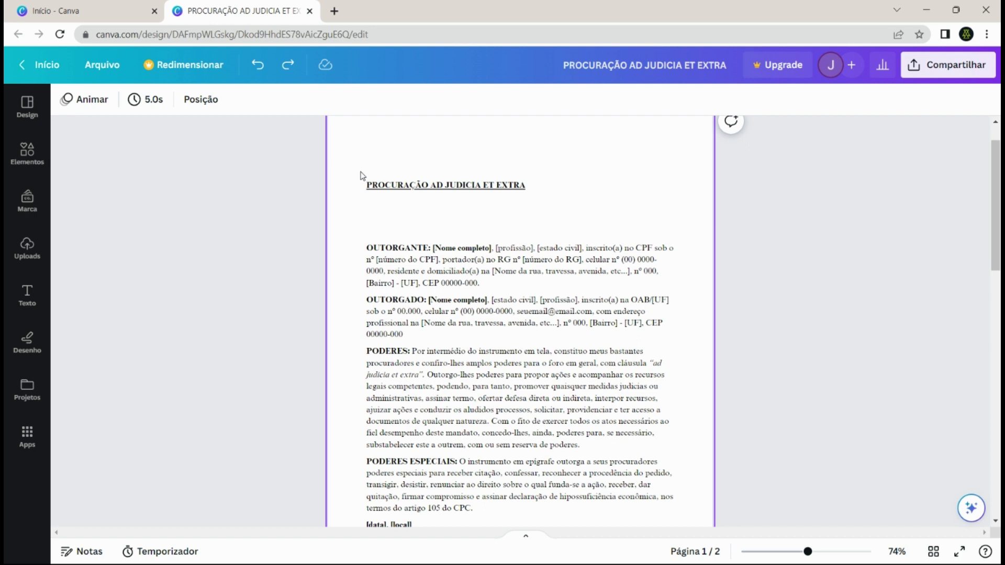
{"action": "left_click_drag", "start_coordinate": [360, 171], "coordinate": [688, 471]}
{"action": "left_click", "coordinate": [694, 298]}
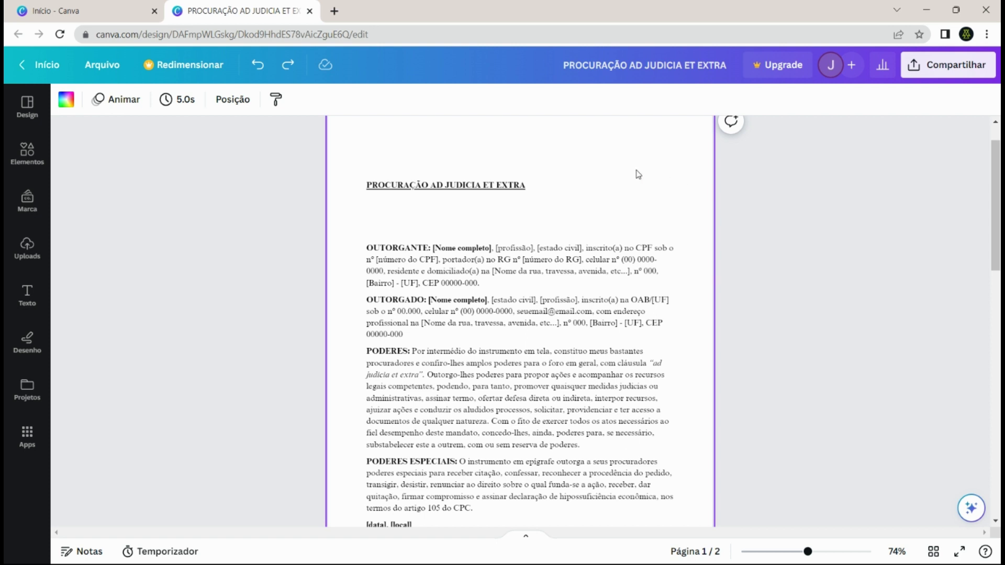
- Examine how the page is split into text boxes by selecting the OUTORGANTE, OUTORGADO and PODERES sections, then all the text together
{"action": "scroll", "coordinate": [566, 166], "scroll_direction": "down", "scroll_amount": 2}
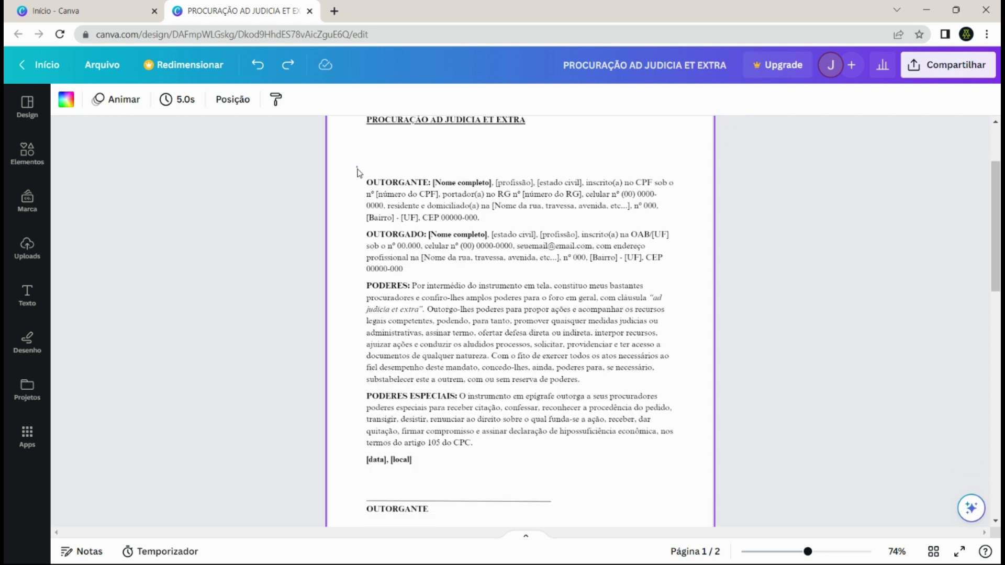
{"action": "left_click_drag", "start_coordinate": [357, 166], "coordinate": [562, 220]}
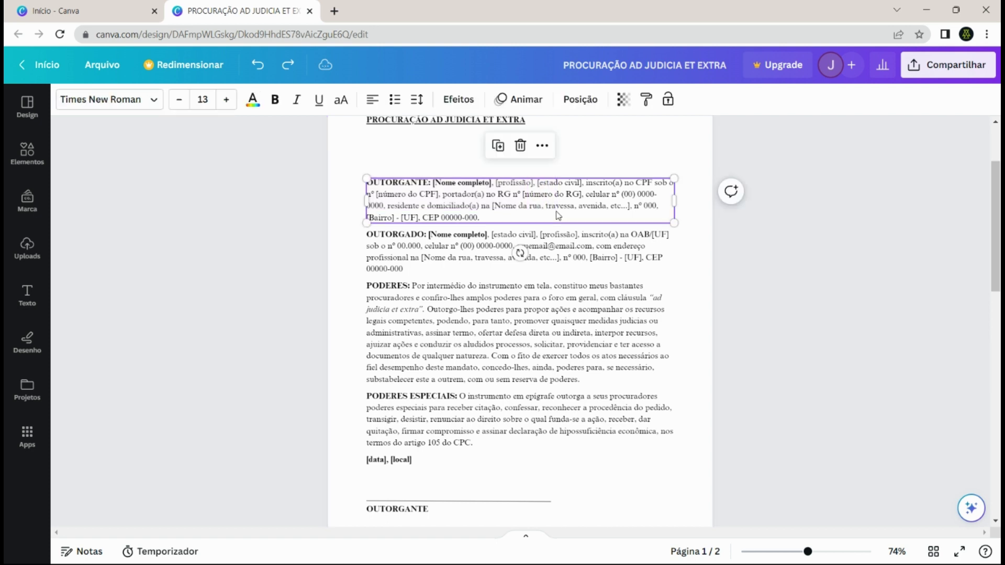
{"action": "left_click_drag", "start_coordinate": [358, 235], "coordinate": [510, 275]}
{"action": "left_click_drag", "start_coordinate": [356, 284], "coordinate": [497, 445]}
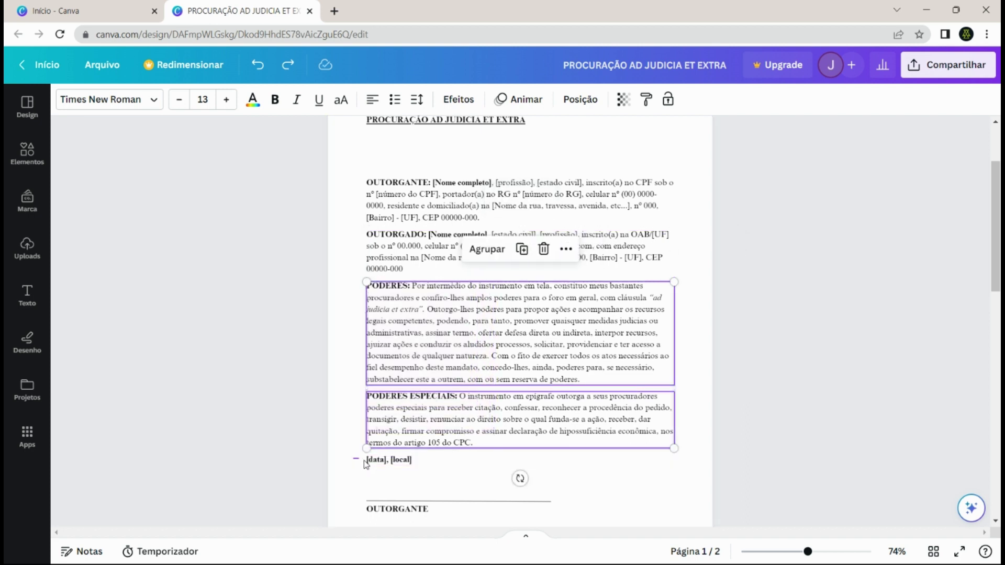
{"action": "left_click_drag", "start_coordinate": [354, 459], "coordinate": [413, 480]}
{"action": "left_click", "coordinate": [382, 490]}
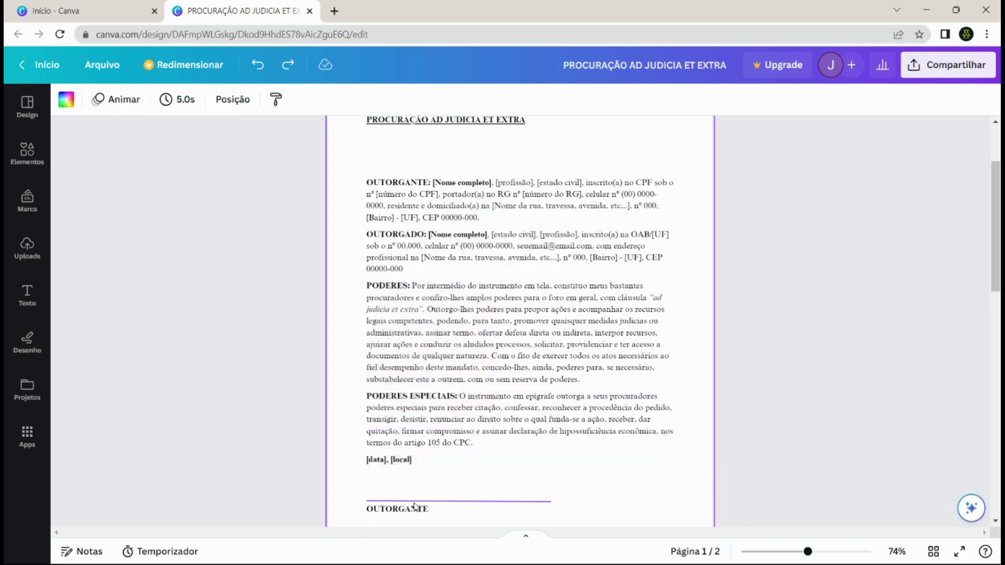
{"action": "scroll", "coordinate": [461, 314], "scroll_direction": "up", "scroll_amount": 1}
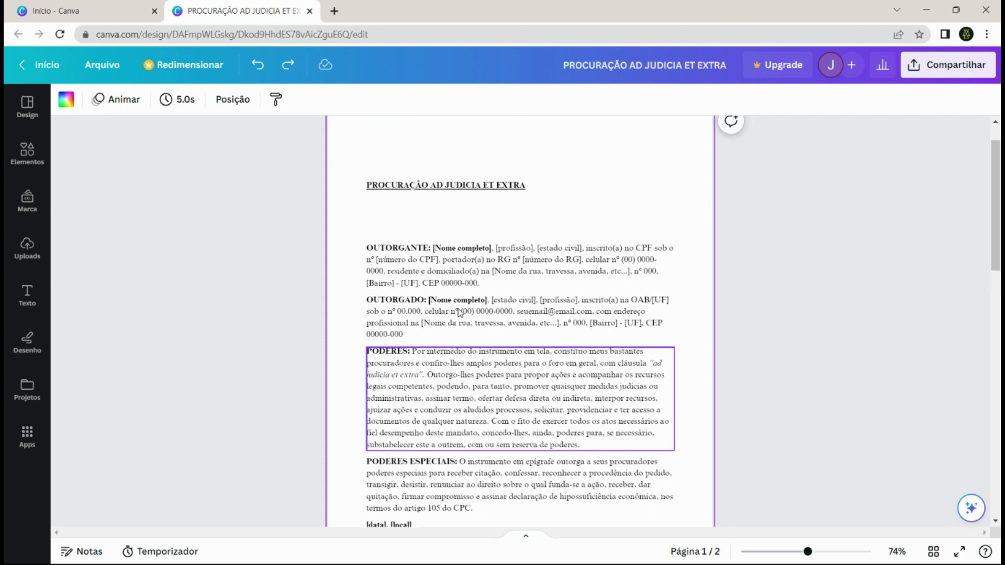
{"action": "left_click_drag", "start_coordinate": [354, 179], "coordinate": [689, 529]}
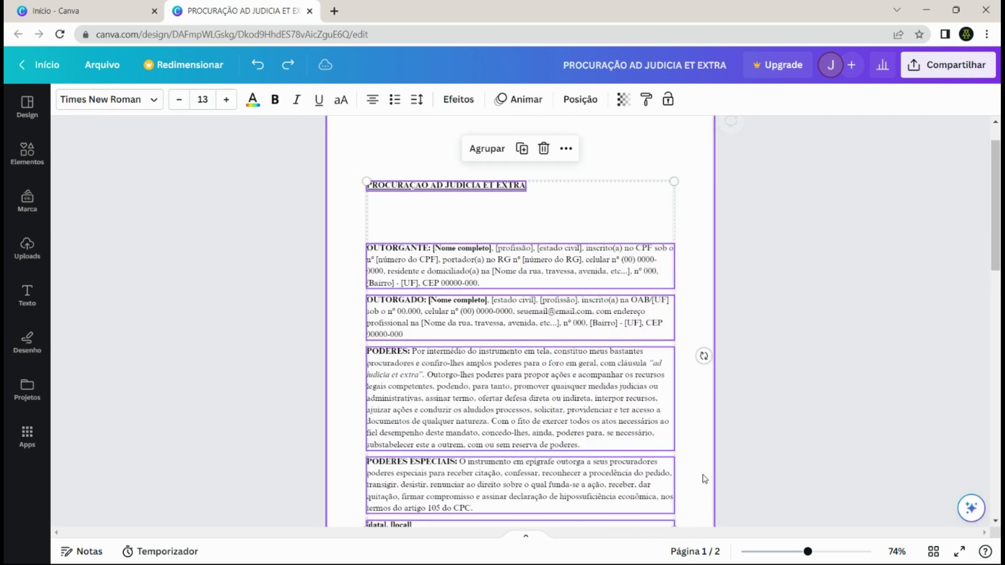
{"action": "left_click", "coordinate": [704, 459]}
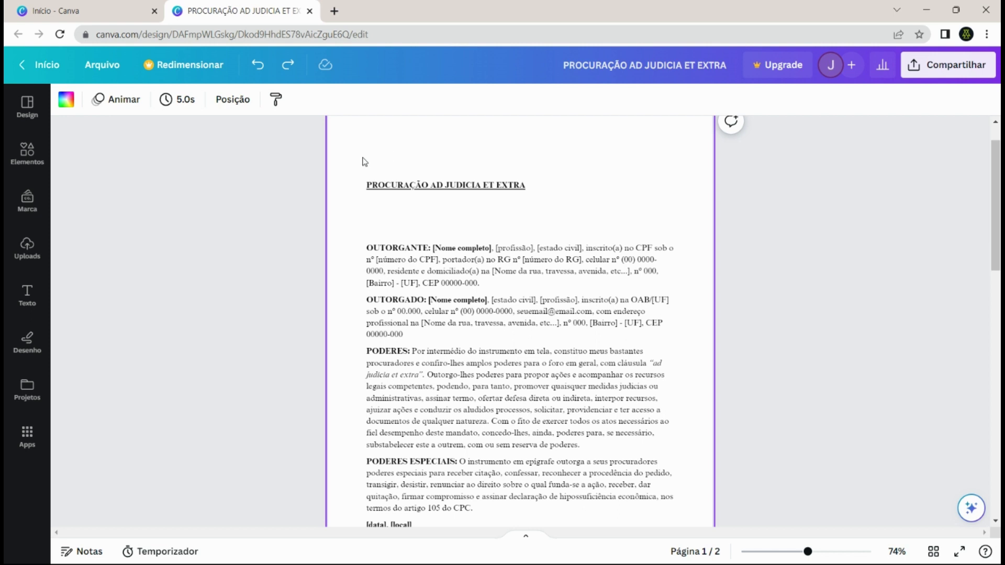
{"action": "scroll", "coordinate": [363, 162], "scroll_direction": "down", "scroll_amount": 1}
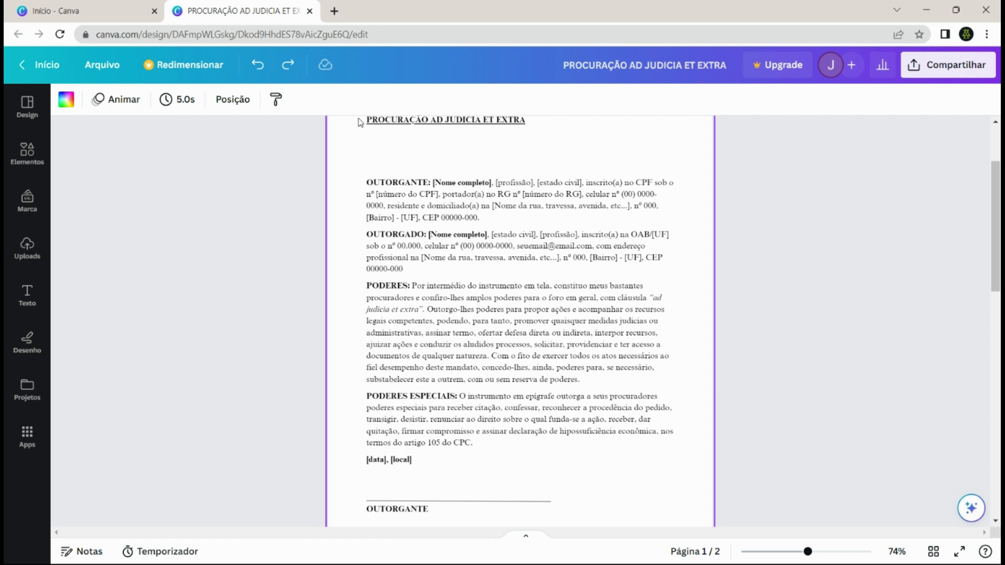
{"action": "scroll", "coordinate": [358, 165], "scroll_direction": "up", "scroll_amount": 3}
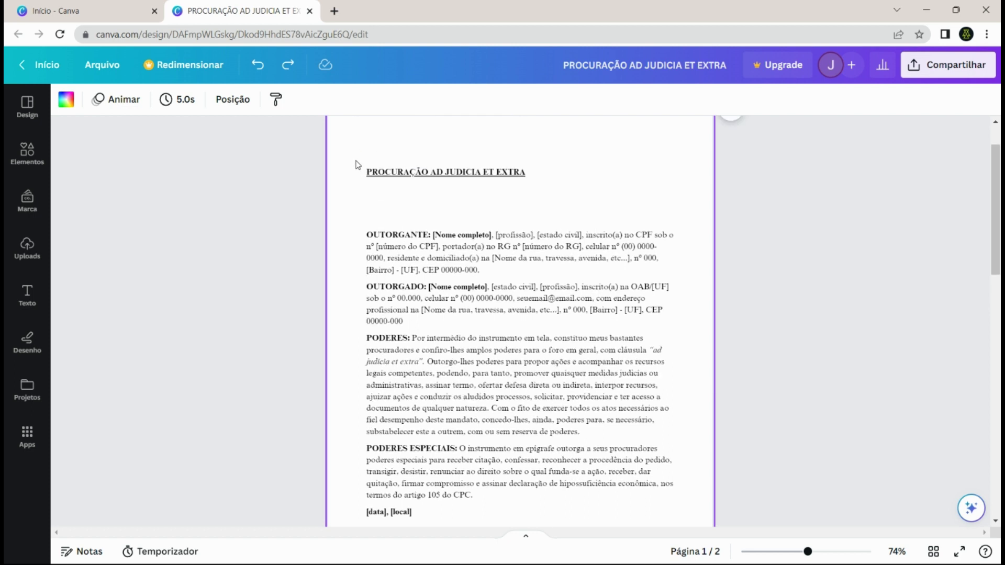
{"action": "left_click_drag", "start_coordinate": [356, 162], "coordinate": [534, 520]}
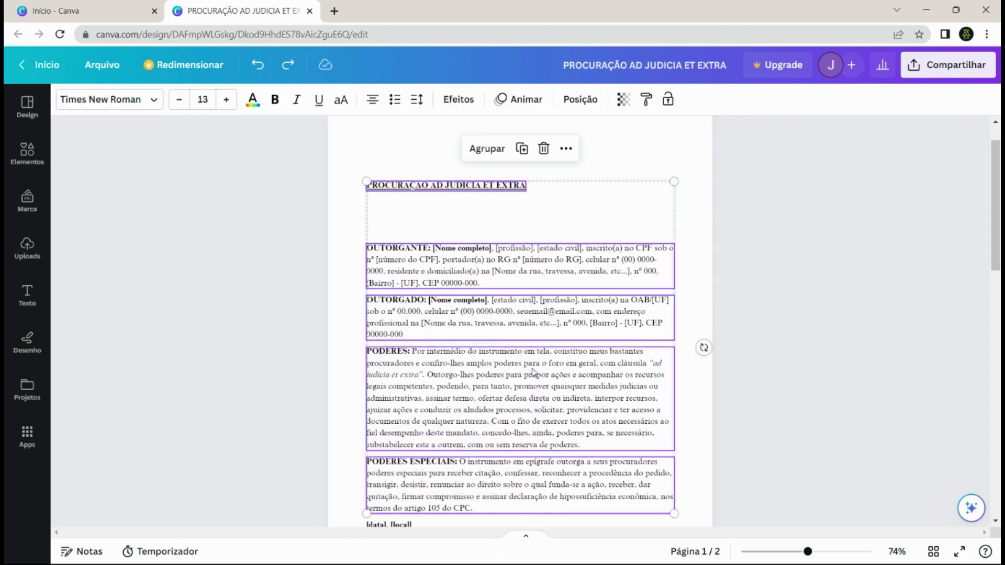
{"action": "left_click", "coordinate": [610, 161]}
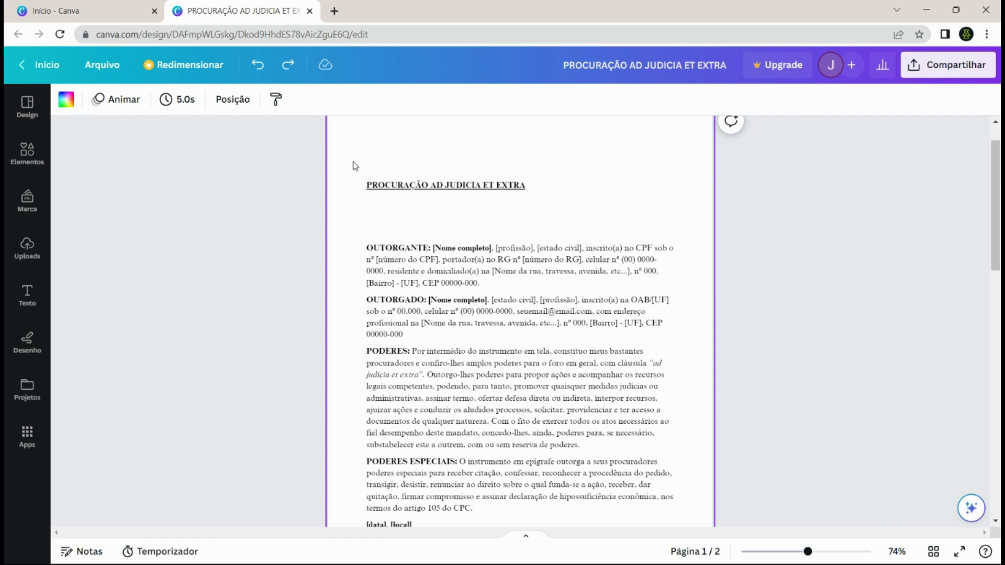
{"action": "scroll", "coordinate": [350, 157], "scroll_direction": "down", "scroll_amount": 3}
{"action": "scroll", "coordinate": [350, 157], "scroll_direction": "up", "scroll_amount": 4}
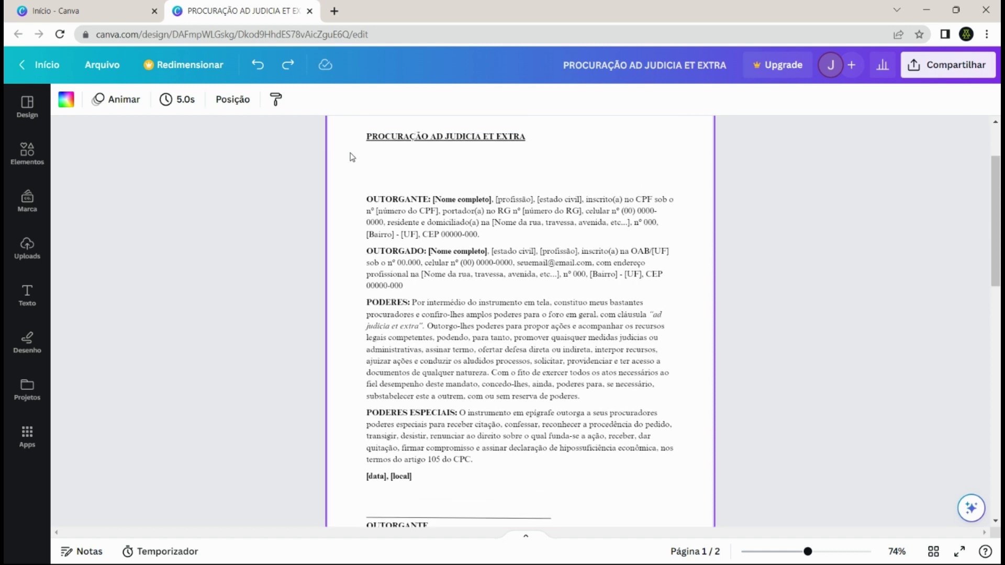
- Delete the [profissão] placeholder and its extra comma from the OUTORGANTE paragraph
{"action": "scroll", "coordinate": [361, 187], "scroll_direction": "down", "scroll_amount": 2}
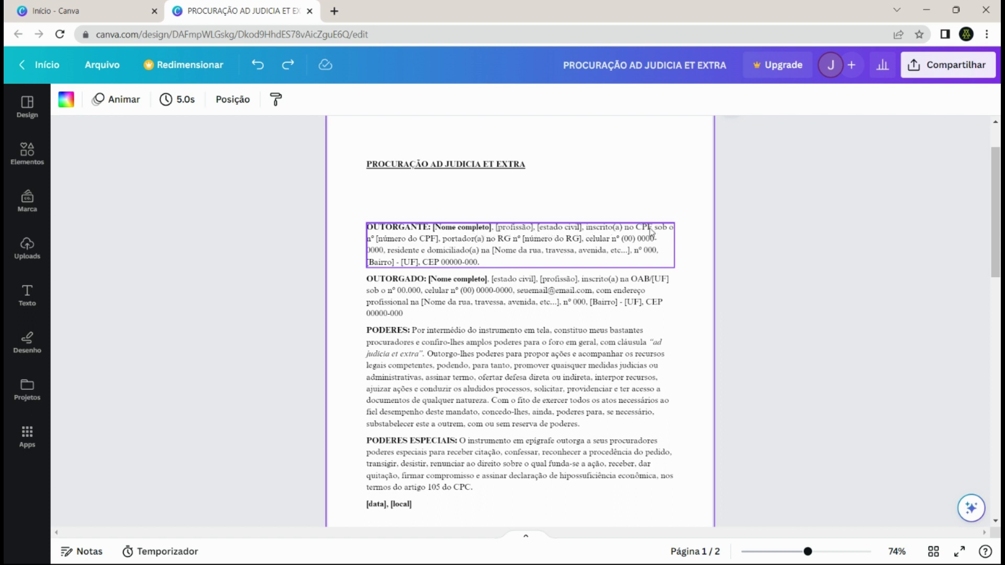
{"action": "left_click", "coordinate": [533, 230]}
{"action": "left_click_drag", "start_coordinate": [532, 229], "coordinate": [493, 226]}
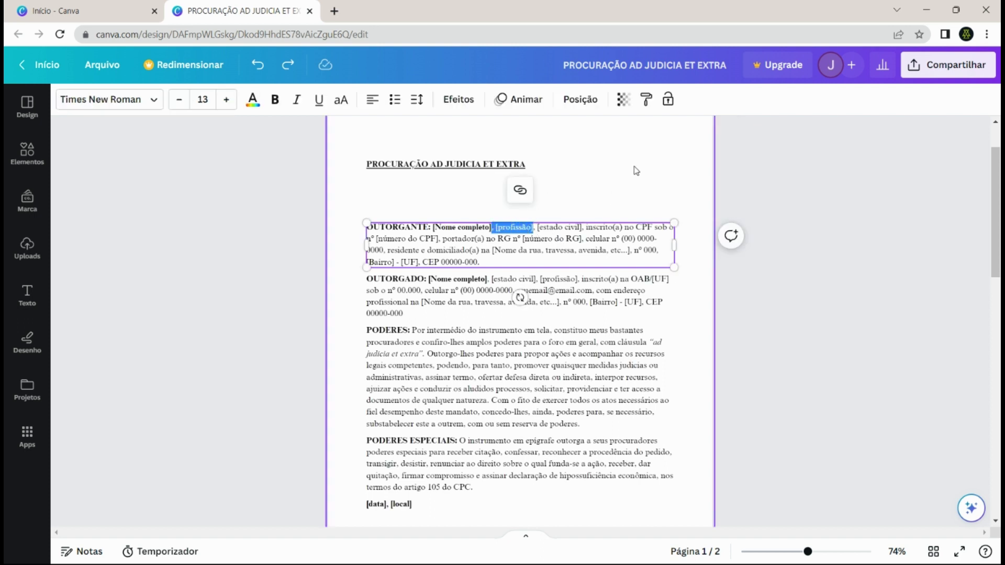
{"action": "key", "text": "BackSpace"}
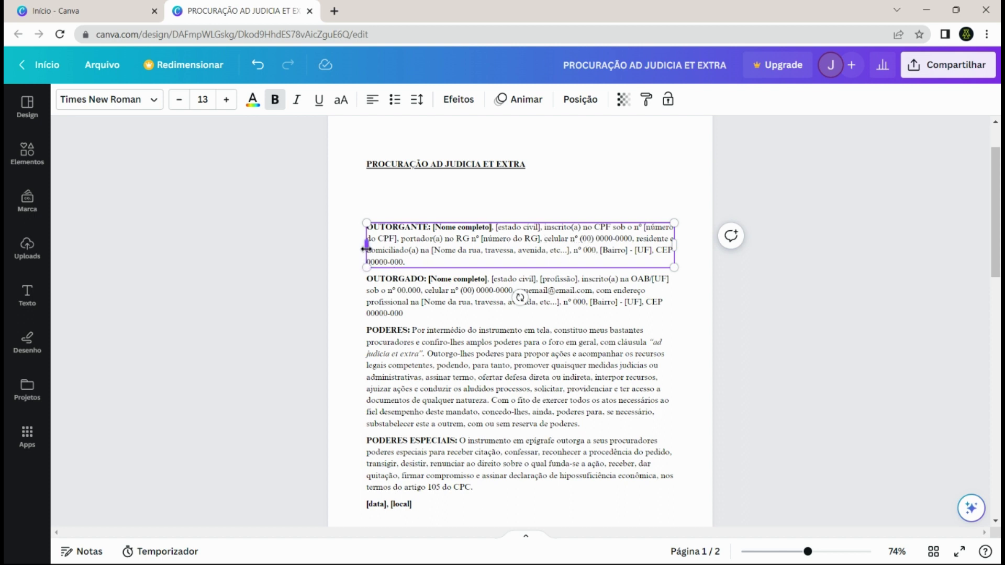
{"action": "left_click", "coordinate": [445, 271]}
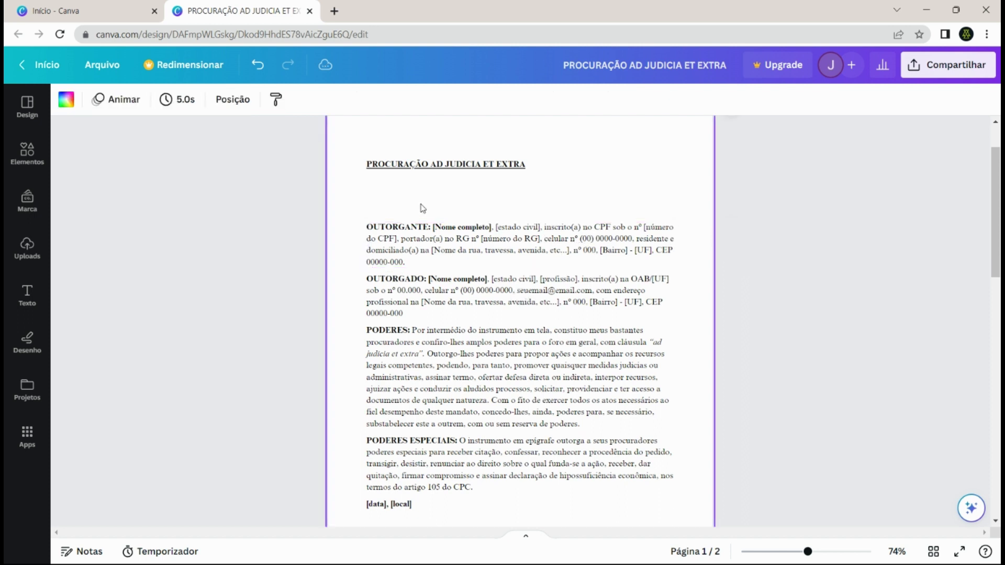
- Replace the OUTORGADO label at the start of the second paragraph with ADVOGADO(A)
{"action": "left_click", "coordinate": [419, 286]}
{"action": "left_click", "coordinate": [419, 285]}
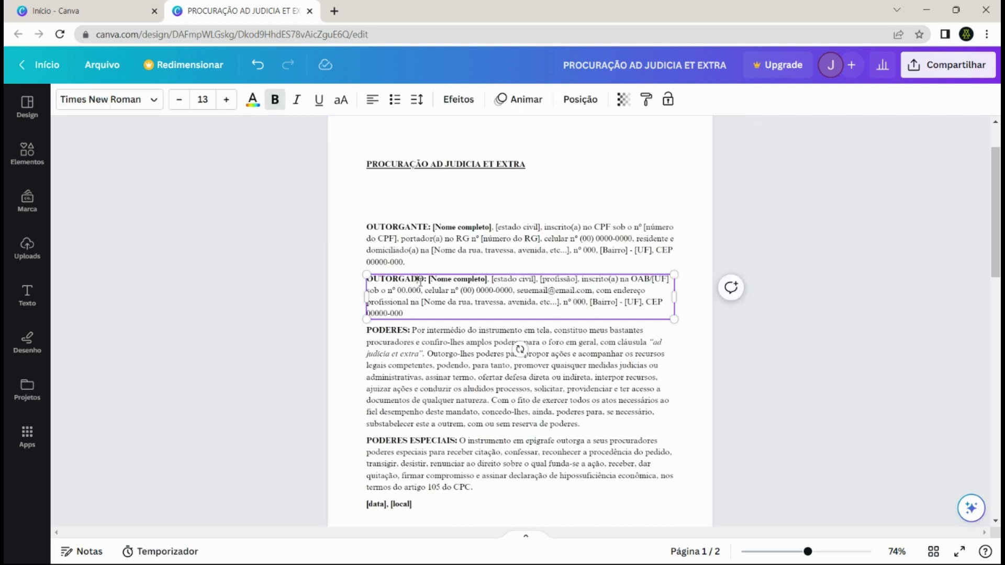
{"action": "left_click_drag", "start_coordinate": [423, 279], "coordinate": [372, 279]}
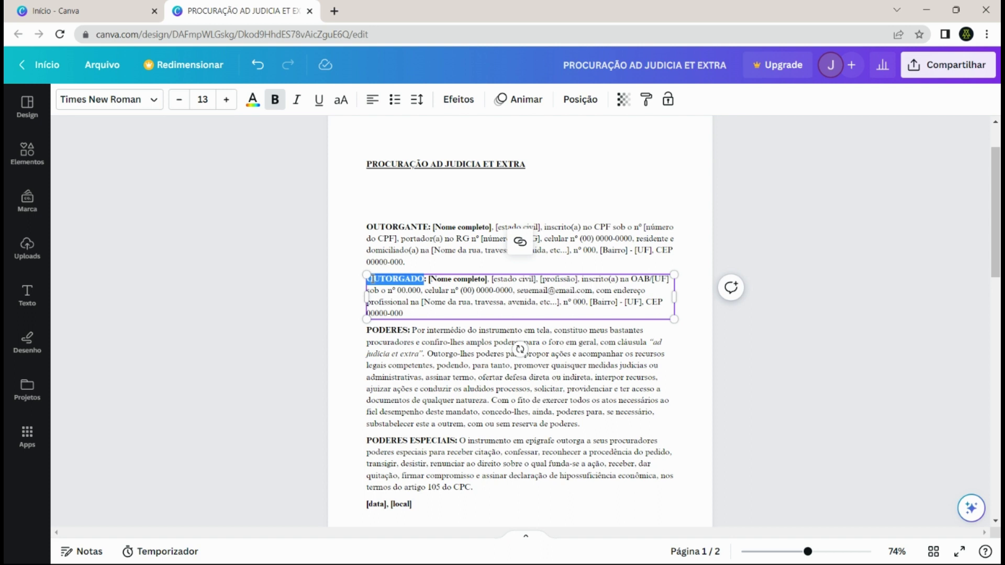
{"action": "type", "text": "ADVOGADO"}
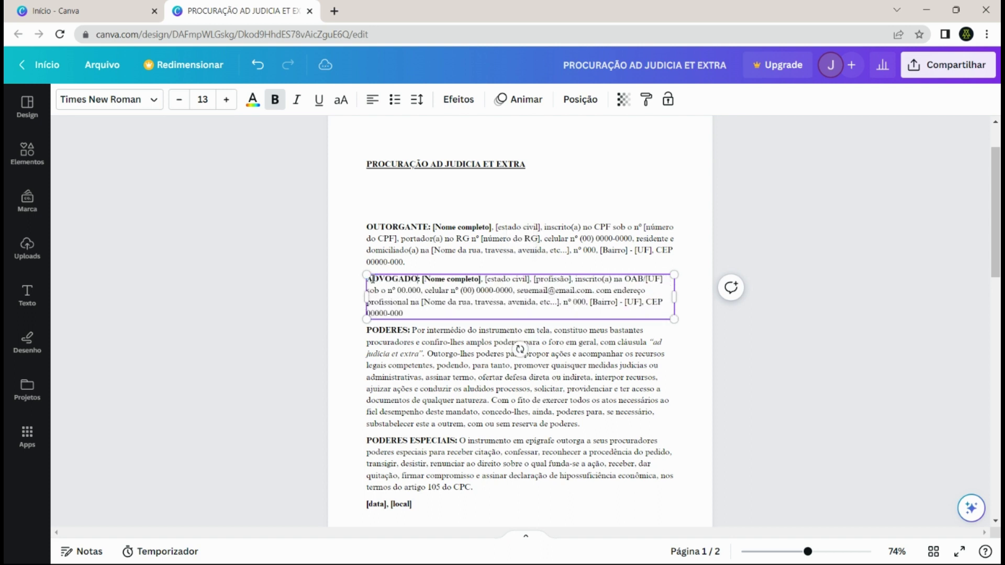
{"action": "type", "text": "(A)"}
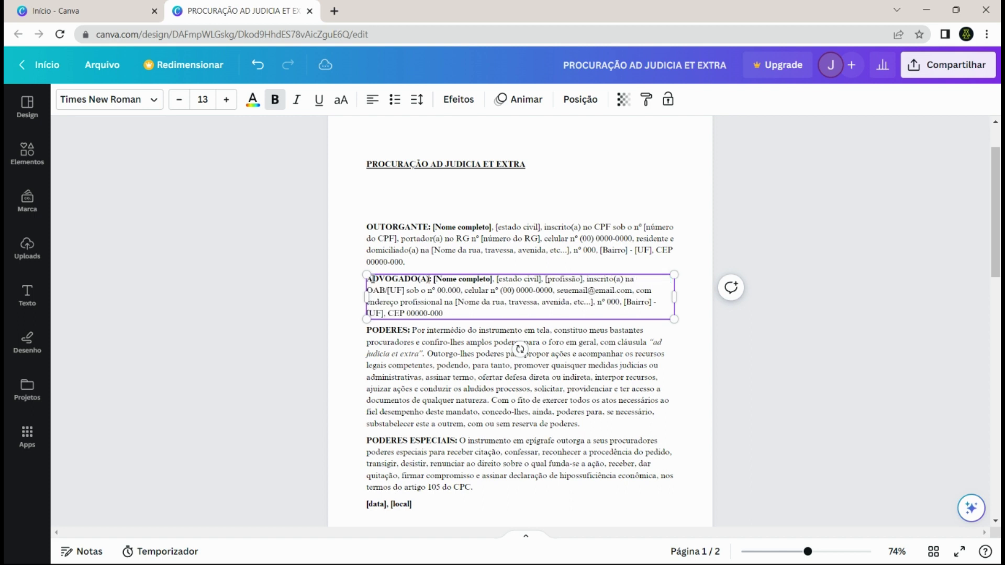
{"action": "key", "text": "Right"}
{"action": "key", "text": "Right"}
- Delete the [estado civil] and [profissão] placeholders from the ADVOGADO(A) paragraph
{"action": "left_click_drag", "start_coordinate": [495, 279], "coordinate": [583, 279]}
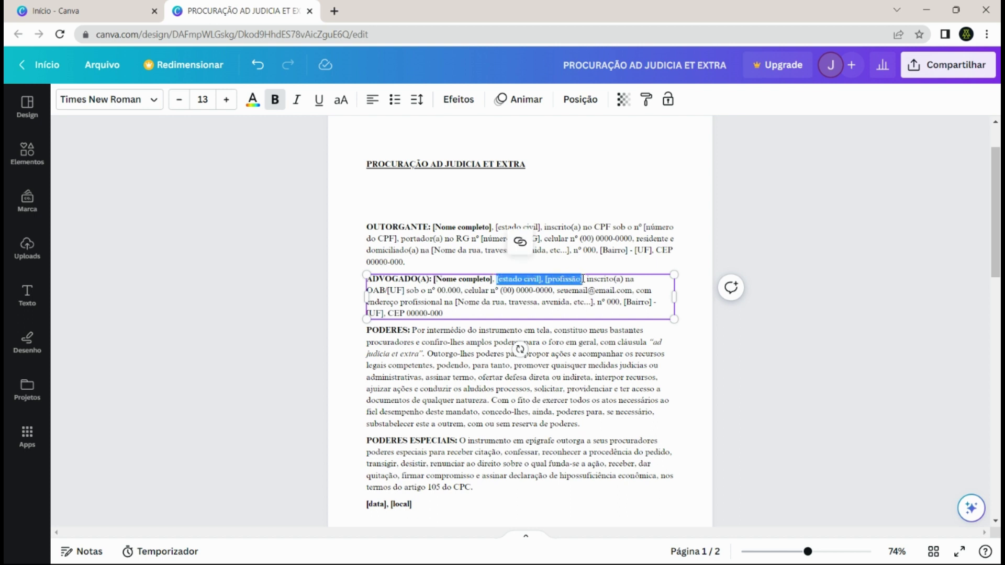
{"action": "key", "text": "BackSpace"}
{"action": "key", "text": "BackSpace"}
{"action": "key", "text": "BackSpace"}
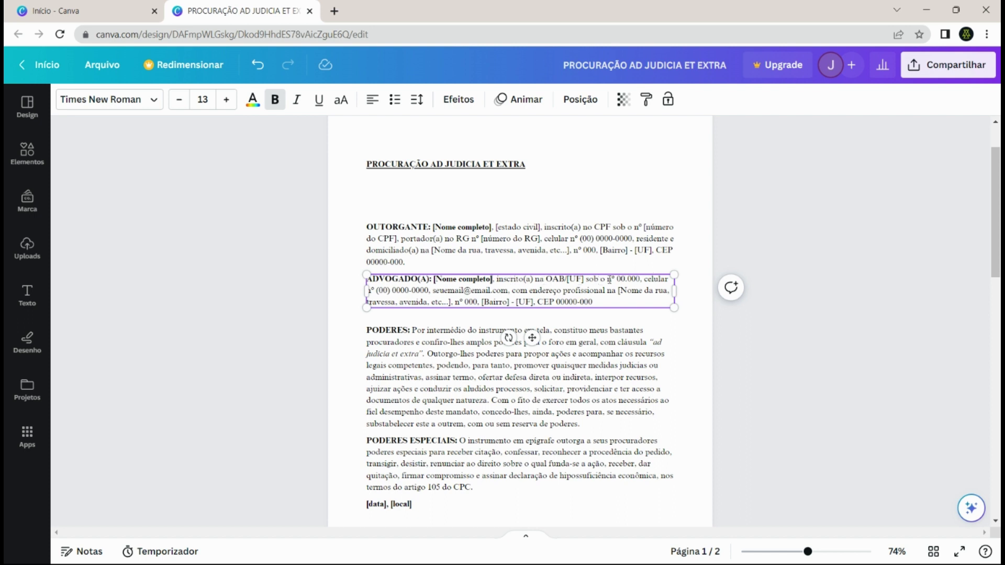
- Review the ADVOGADO(A) paragraph from its label through the OAB registration and address details, leaving nothing selected
{"action": "left_click", "coordinate": [382, 279]}
{"action": "key", "text": "shift+Right"}
{"action": "key", "text": "shift+Right"}
{"action": "key", "text": "shift+Right"}
{"action": "key", "text": "shift+Right"}
{"action": "key", "text": "shift+Right"}
{"action": "key", "text": "shift+Right"}
{"action": "key", "text": "shift+Right"}
{"action": "key", "text": "shift+Right"}
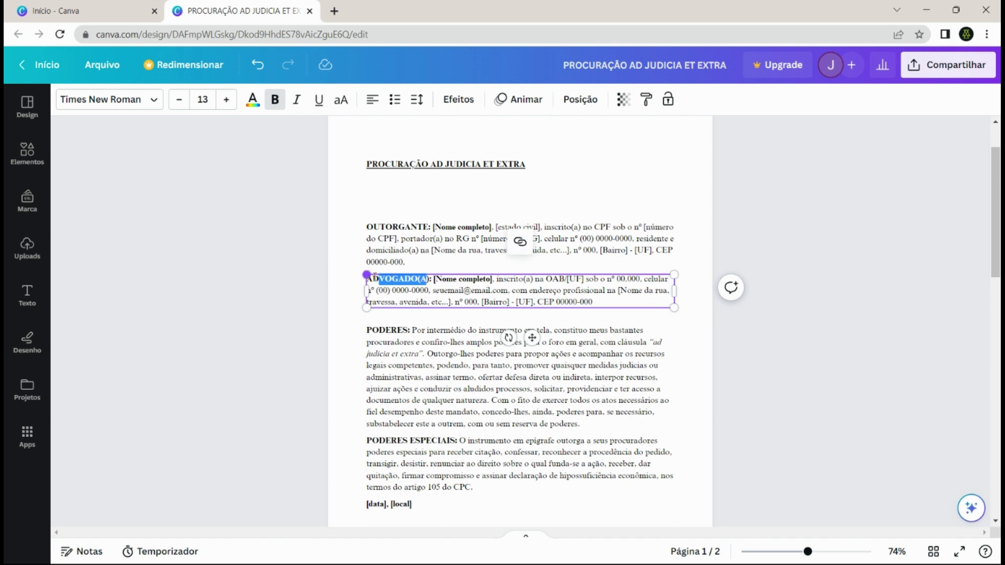
{"action": "left_click", "coordinate": [598, 283]}
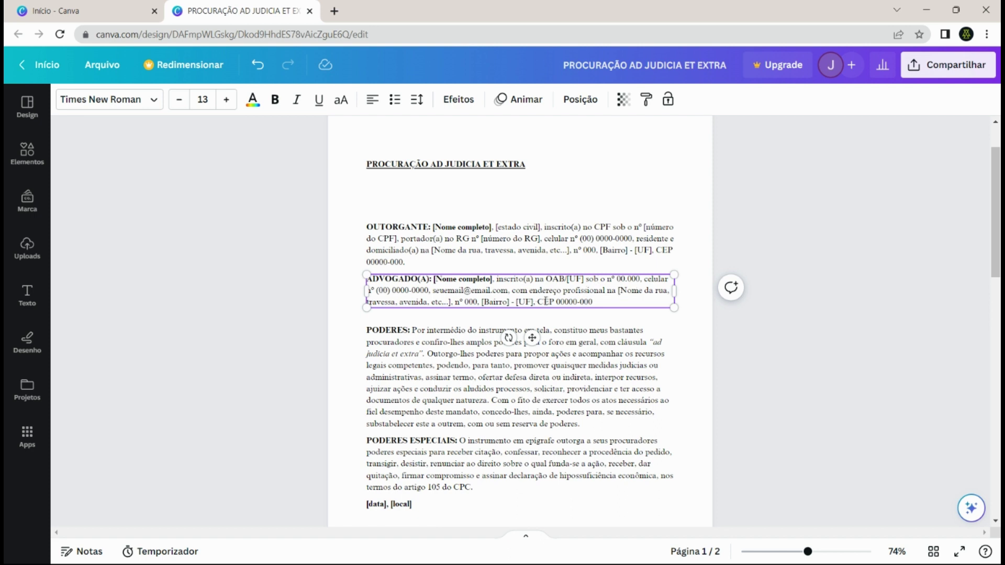
{"action": "left_click", "coordinate": [682, 321]}
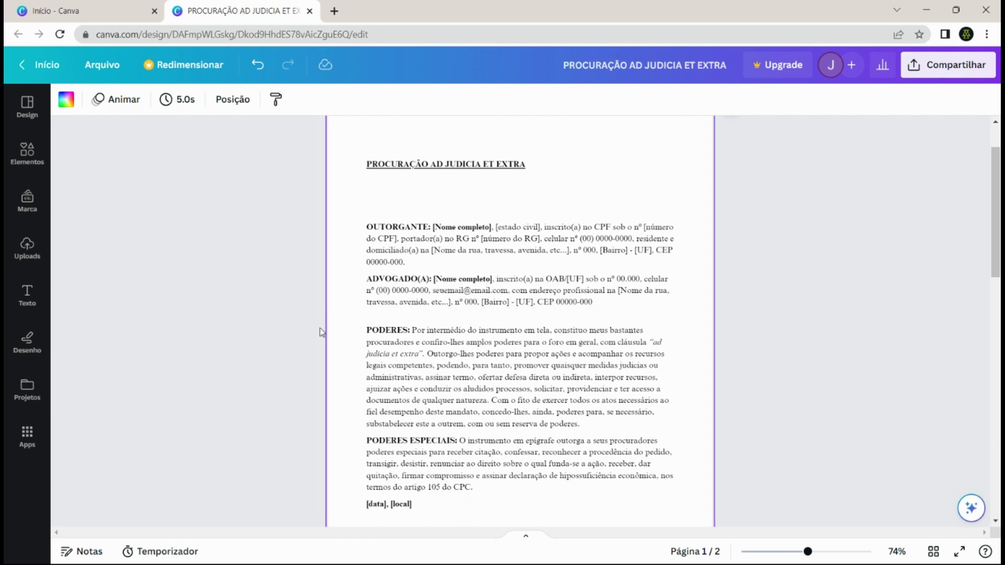
- Delete the whole PODERES ESPECIAIS text box below the PODERES paragraph
{"action": "left_click_drag", "start_coordinate": [354, 323], "coordinate": [675, 495]}
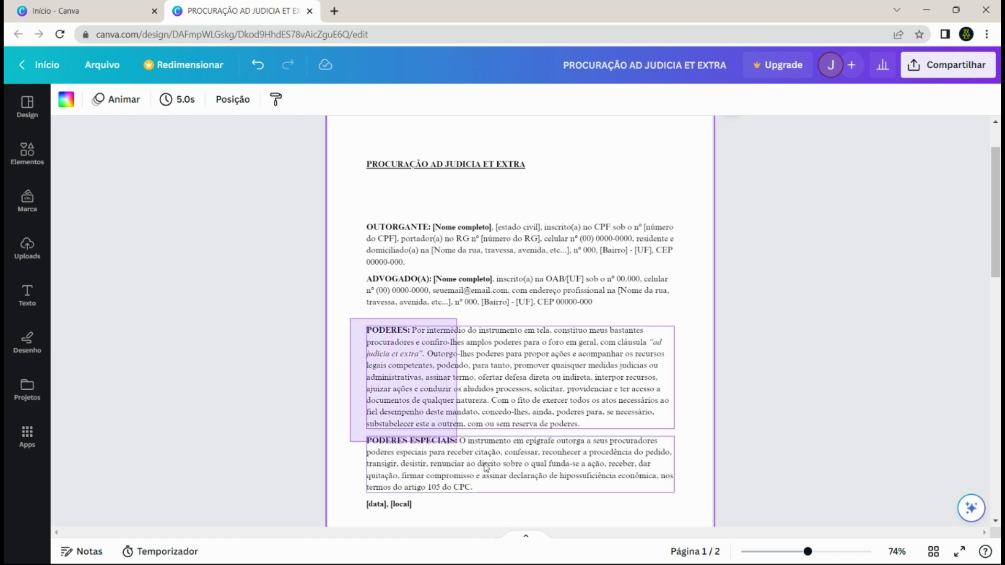
{"action": "left_click", "coordinate": [355, 374]}
{"action": "scroll", "coordinate": [355, 373], "scroll_direction": "down", "scroll_amount": 2}
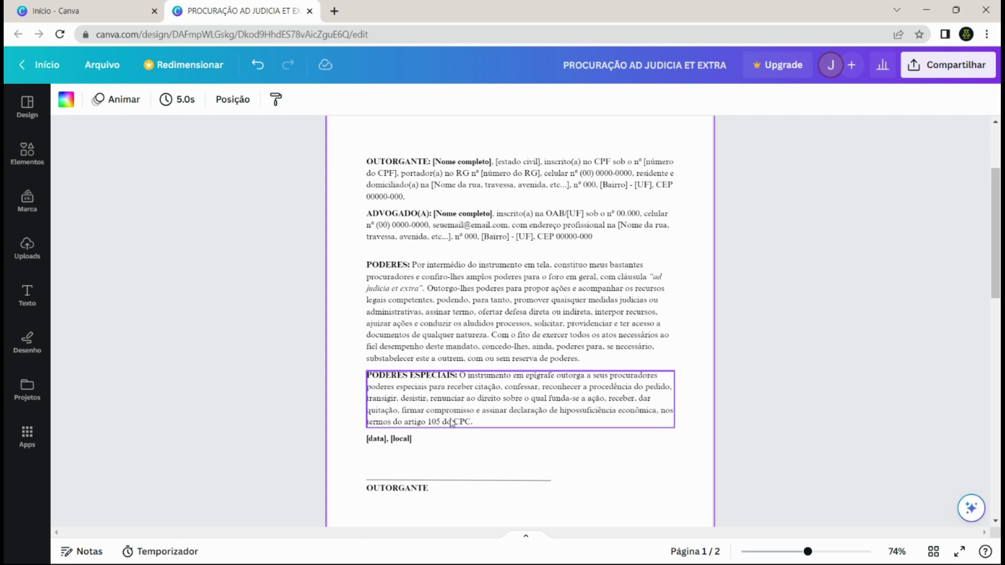
{"action": "left_click", "coordinate": [461, 398]}
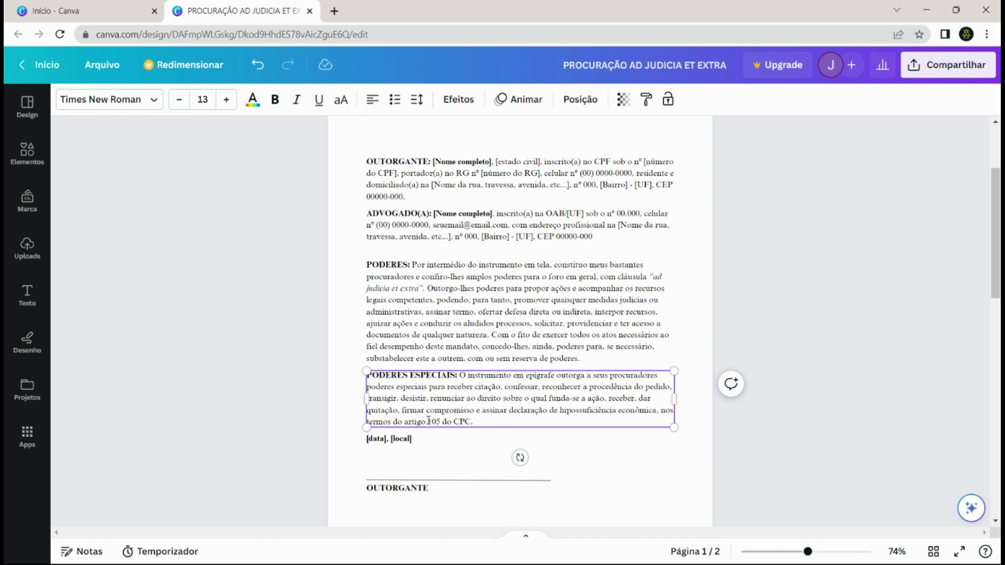
{"action": "left_click_drag", "start_coordinate": [428, 421], "coordinate": [472, 422]}
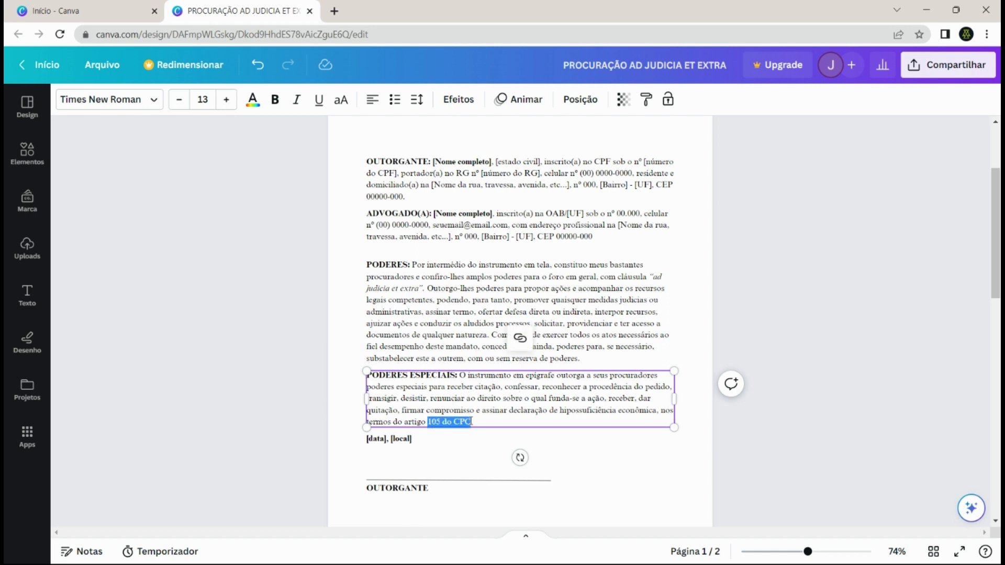
{"action": "left_click", "coordinate": [489, 416]}
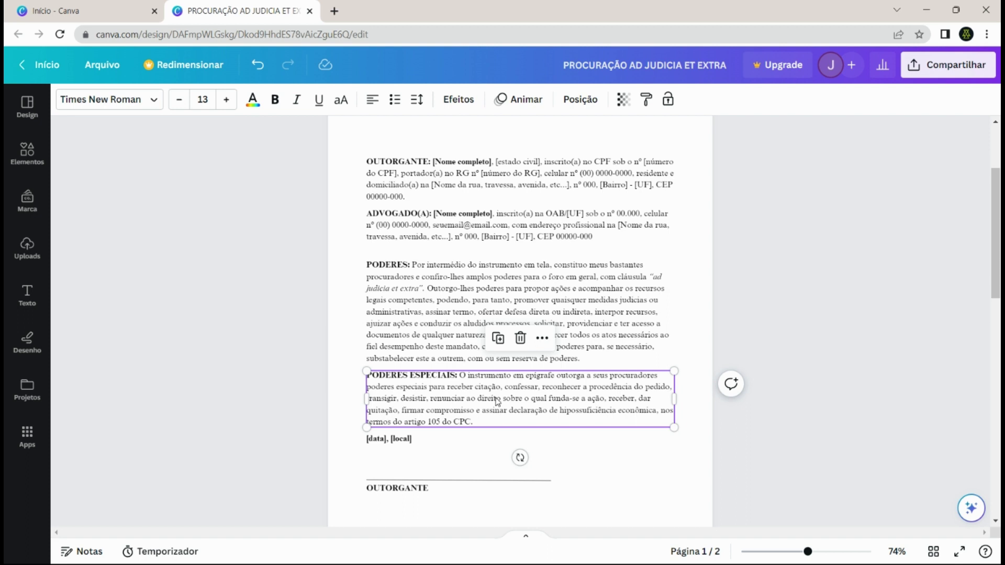
{"action": "key", "text": "Delete"}
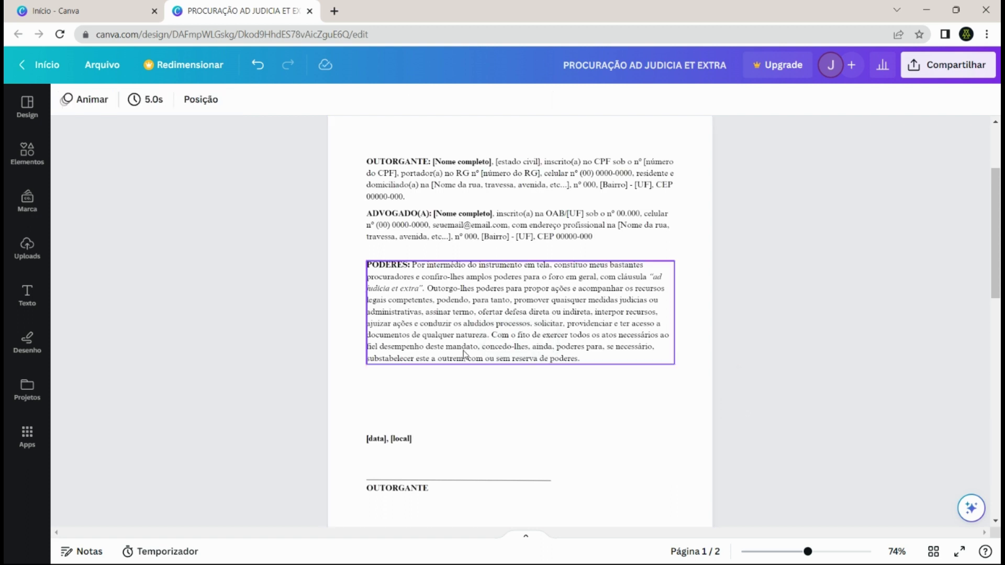
- Try to replace the entire PODERES paragraph, heading included, with the clause beginning "O Outorgante concede ao advogado poderes para o foro em geral"
{"action": "left_click", "coordinate": [447, 289]}
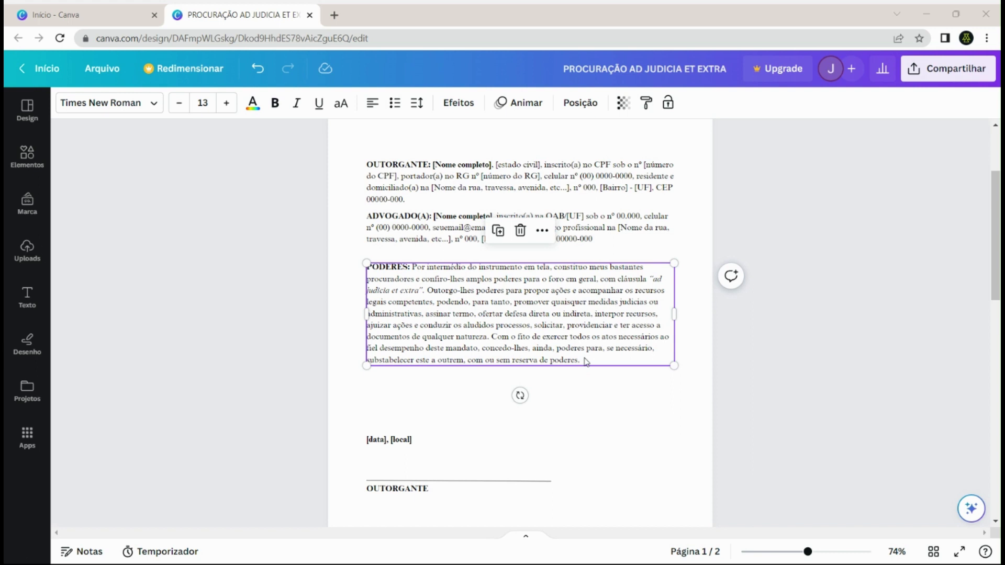
{"action": "left_click", "coordinate": [587, 362]}
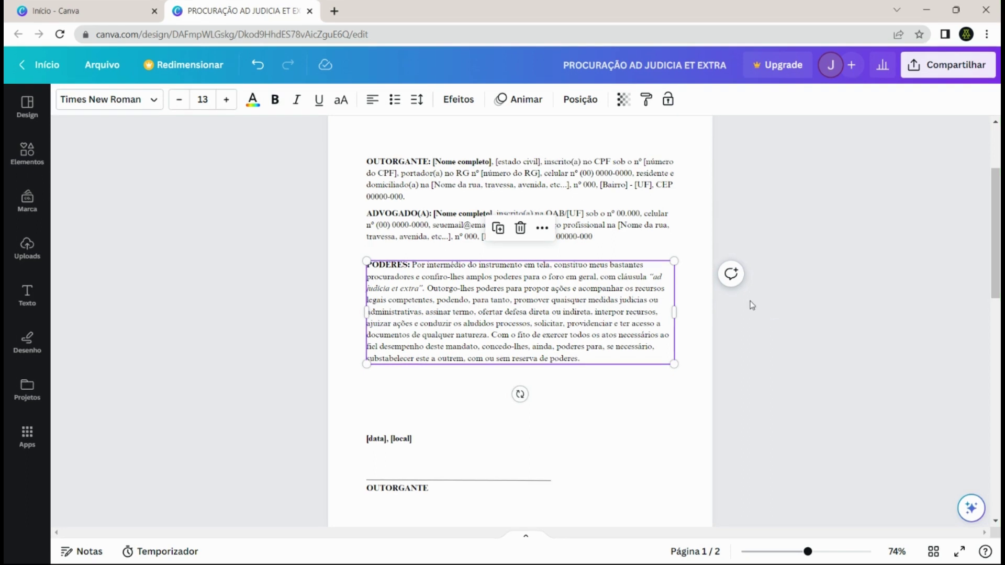
{"action": "double_click", "coordinate": [617, 301]}
{"action": "triple_click", "coordinate": [591, 307]}
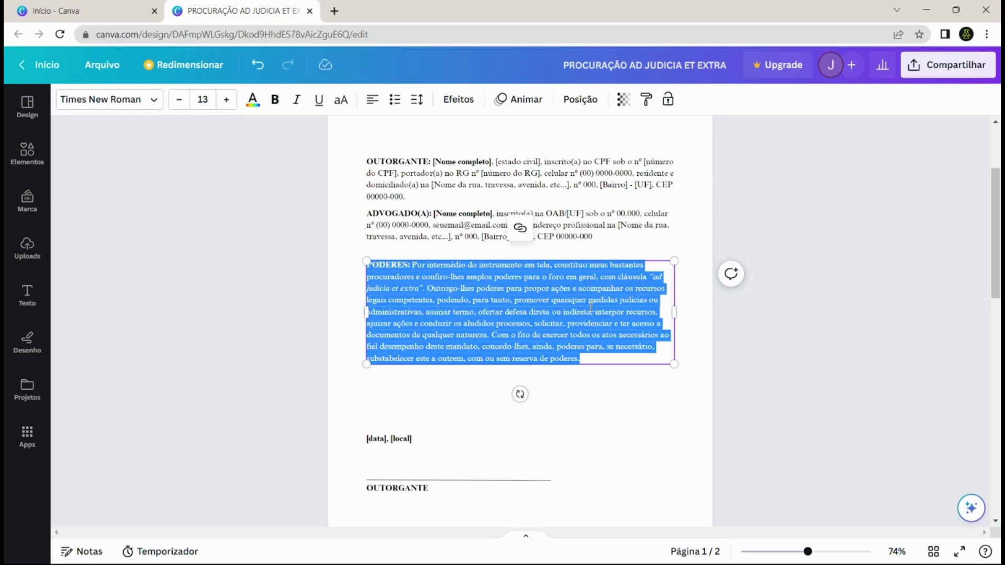
{"action": "type", "text": "O Outorgante concede ao advogado poderes para o foro em geral, em conformidade com o 105, do CPC Com a cláusula \"ad judicia et extra\", na forma do §2º, do artigo 5º, da Lei nº 8.906 de 04/07/94. Concede também aos(às) Outorgados(as) constituído(a) poderes especiais para confessar, desistir, transigir, firmar compromissos ou acordos, receber e dar quitação, agindo em conjunto ou separadamente, podendo ainda, substabelecer esta em outrem, com ou sem reservas de iguais poderes, dando tudo por bom, firme e valioso para o fiel desempenho do presente mandato."}
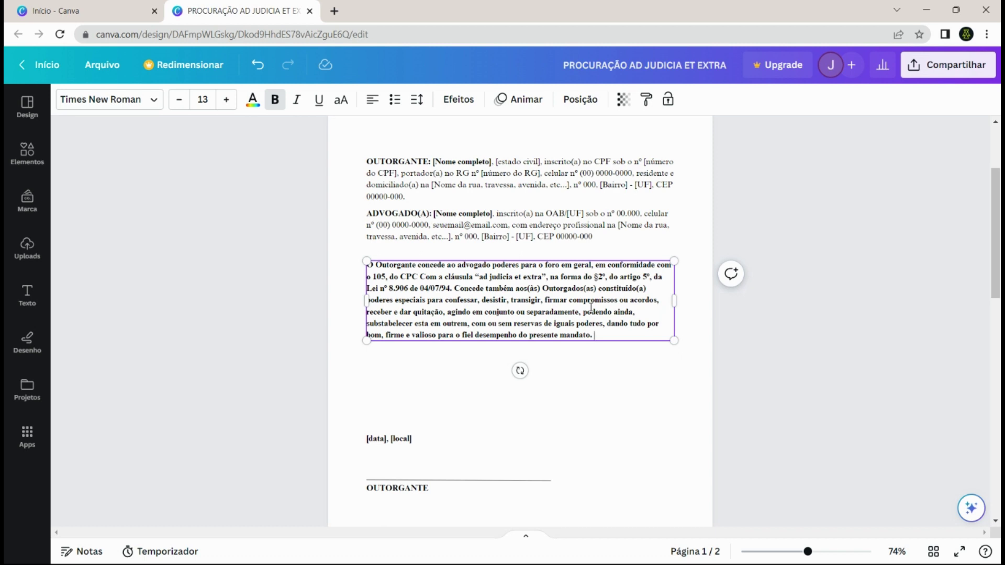
{"action": "key", "text": "ctrl+z"}
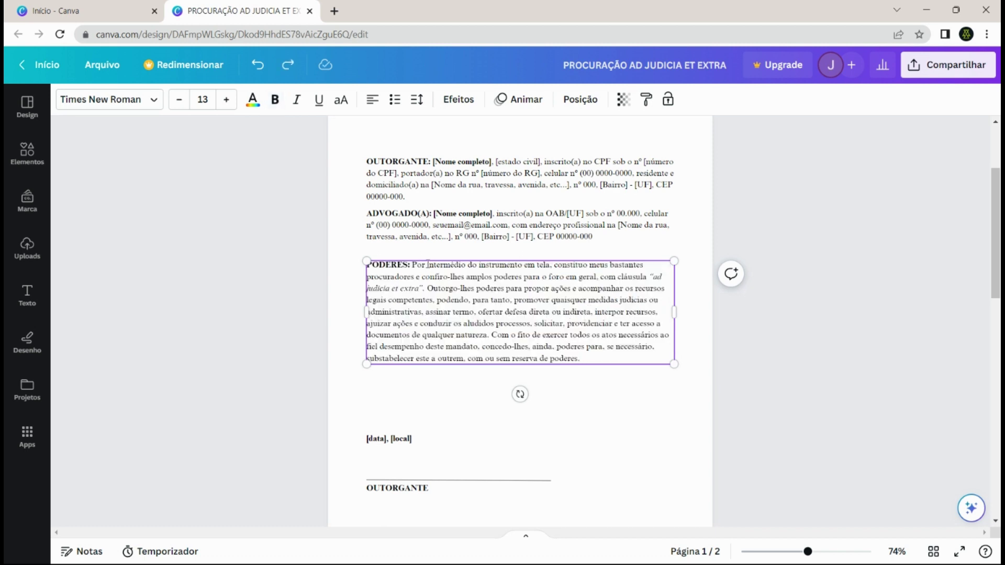
- Replace only the text after the PODERES heading with the "O Outorgante concede ao advogado poderes" clause and remove its bold formatting
{"action": "left_click", "coordinate": [412, 266], "text": "shift"}
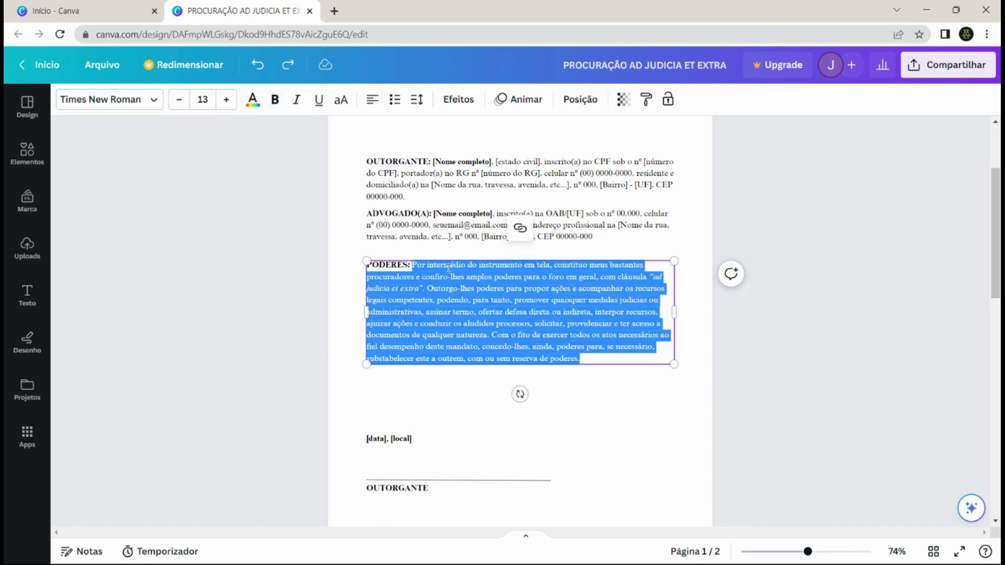
{"action": "type", "text": "O Outorgante concede ao advogado poderes para o foro em geral, em conformidade com o 105, do CPC Com a cláusula \"ad judicia et extra\", na forma do §2º, do artigo 5º, da Lei nº 8.906 de 04/07/94. Concede também aos(às) Outorgados(as) constituído(a) poderes especiais para confessar, desistir, transigir, firmar compromissos ou acordos, receber e dar quitação, agindo em conjunto ou separadamente, podendo ainda, substabelecer esta em outrem, com ou sem reservas de iguais poderes, dando tudo por bom, firme e valioso para o fiel desempenho do presente mandato."}
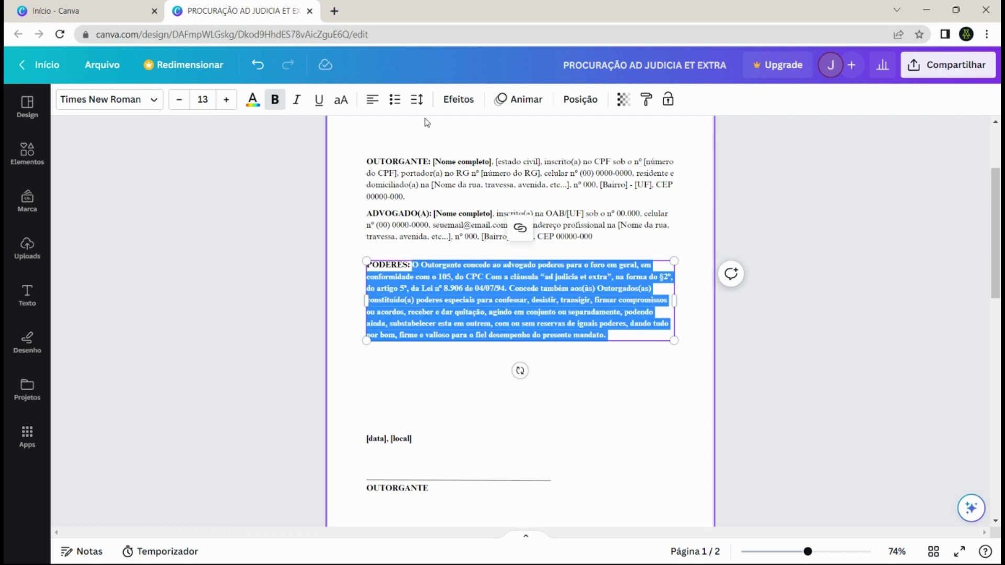
{"action": "left_click", "coordinate": [274, 100]}
- Insert lowercase "art." before 105 in the PODERES paragraph
{"action": "left_click", "coordinate": [482, 280]}
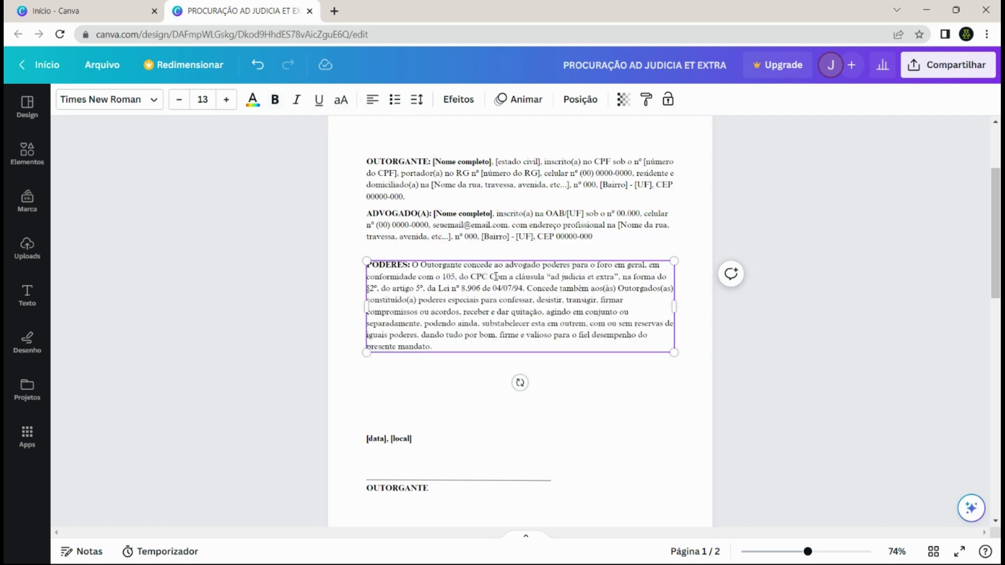
{"action": "type", "text": "ART."}
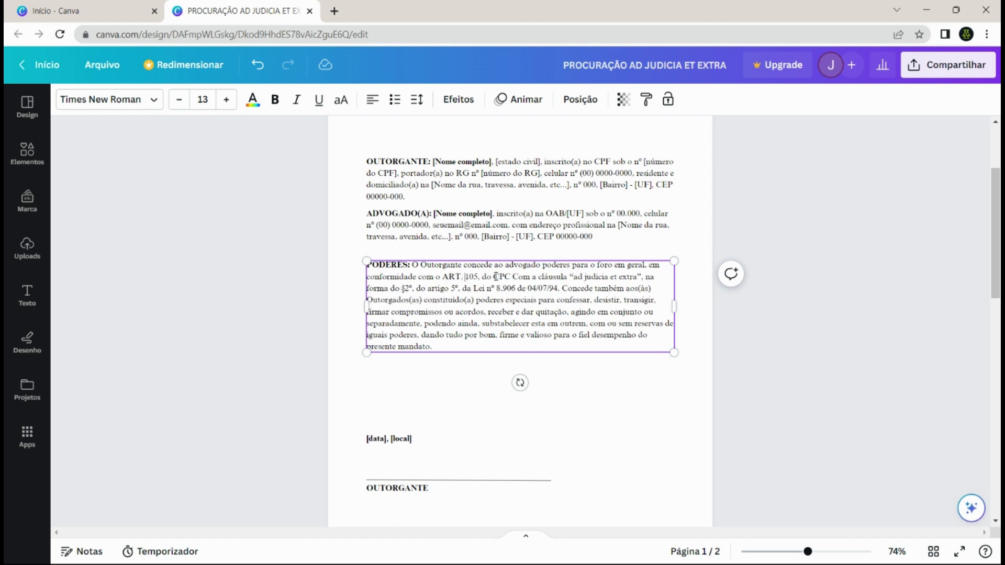
{"action": "key", "text": "BackSpace"}
{"action": "key", "text": "BackSpace"}
{"action": "key", "text": "BackSpace"}
{"action": "type", "text": "art."}
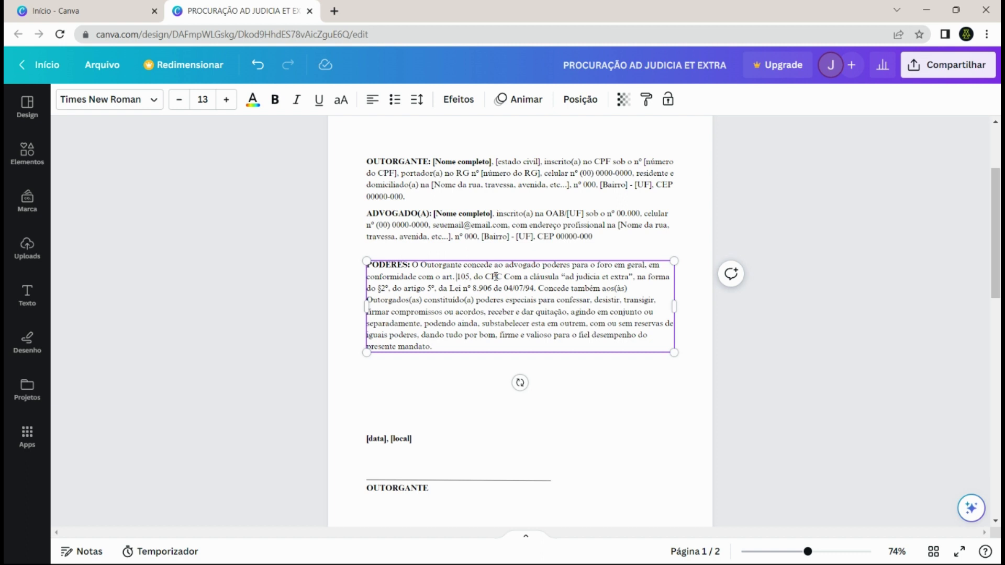
- Correct the article reference to read "art. 105, do CPC." with a space before 105 and a period after CPC
{"action": "left_click", "coordinate": [472, 276]}
{"action": "type", "text": ","}
{"action": "left_click", "coordinate": [459, 277]}
{"action": "left_click", "coordinate": [505, 276]}
{"action": "type", "text": "."}
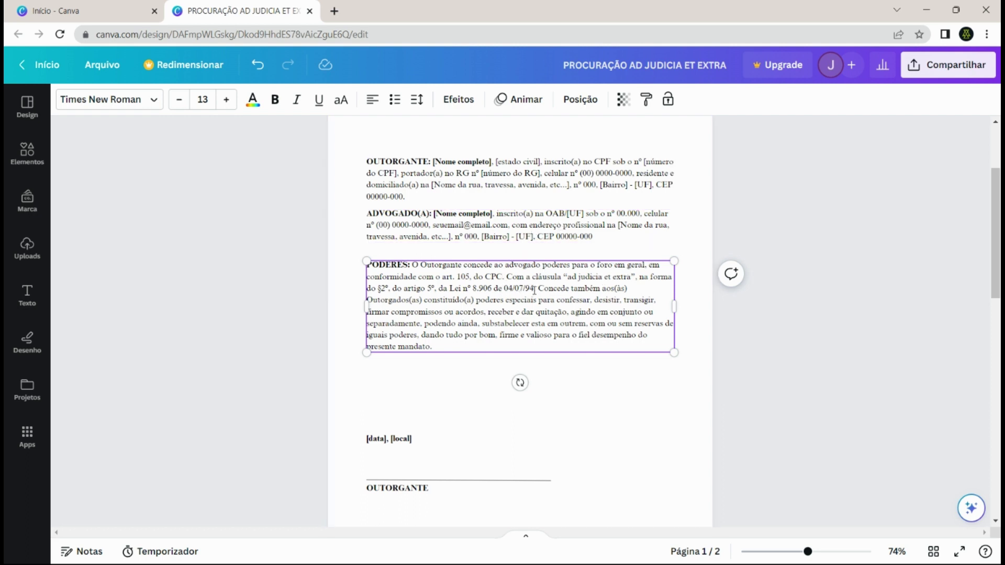
- Review the PODERES paragraph's general powers up to Lei nº 8.906 and its special powers clause, then the page as a whole
{"action": "left_click_drag", "start_coordinate": [534, 289], "coordinate": [416, 266]}
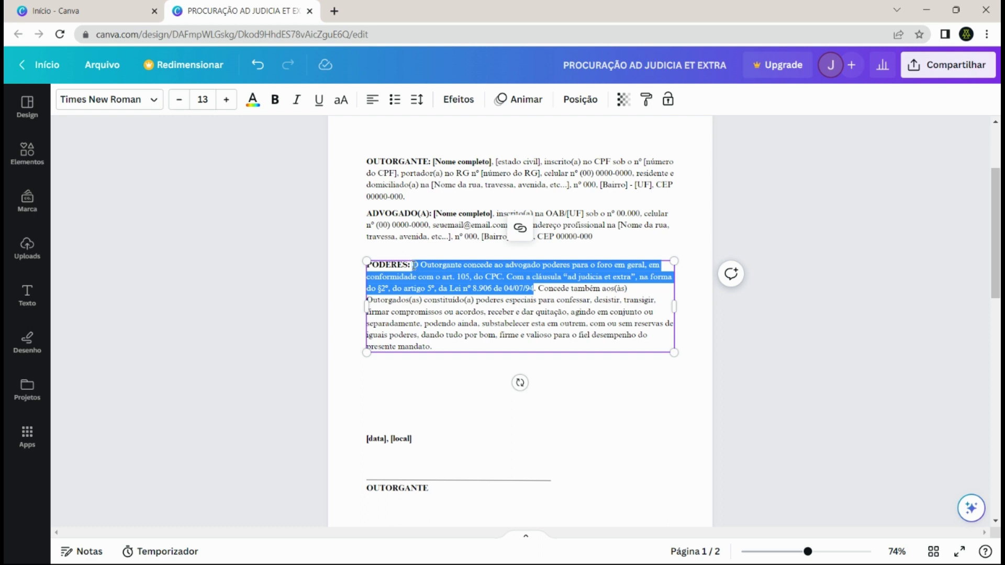
{"action": "left_click", "coordinate": [414, 266]}
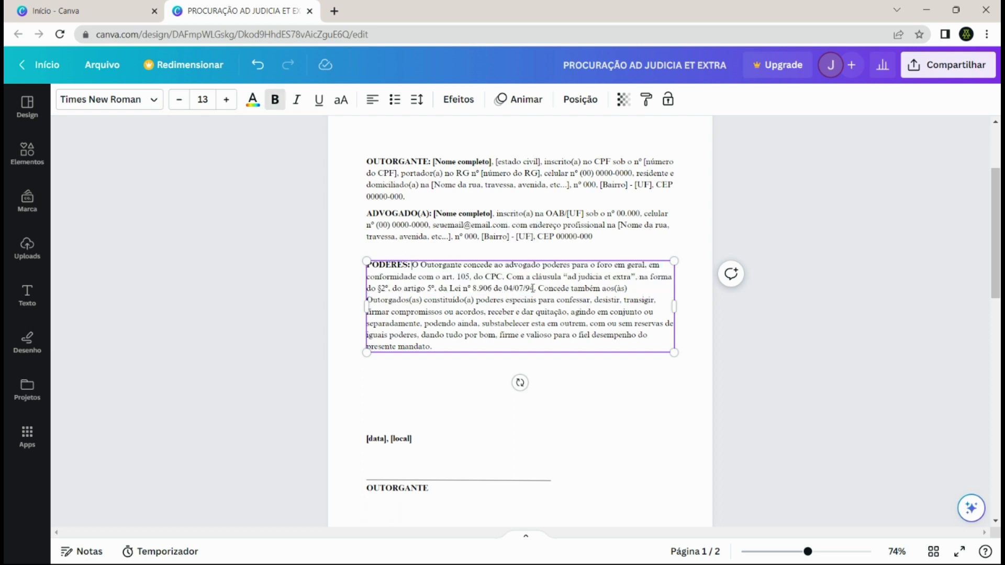
{"action": "left_click_drag", "start_coordinate": [533, 288], "coordinate": [412, 266]}
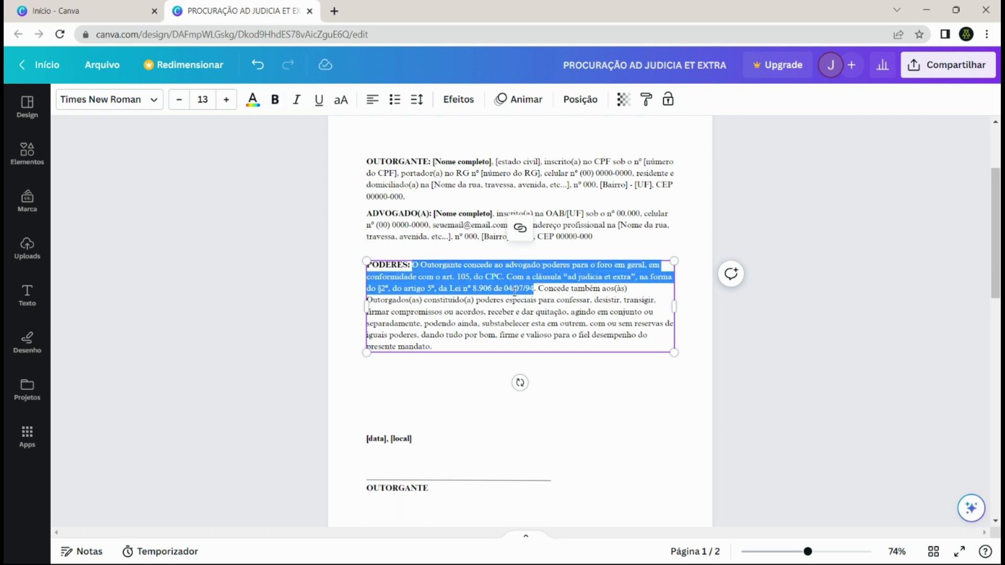
{"action": "left_click_drag", "start_coordinate": [538, 289], "coordinate": [654, 346]}
{"action": "left_click", "coordinate": [600, 394]}
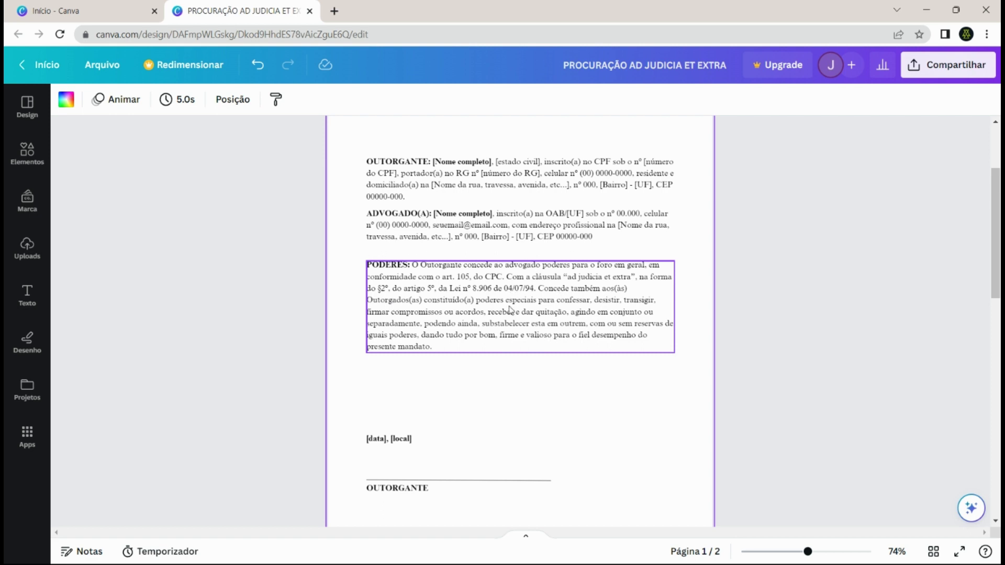
{"action": "scroll", "coordinate": [512, 314], "scroll_direction": "up", "scroll_amount": 1}
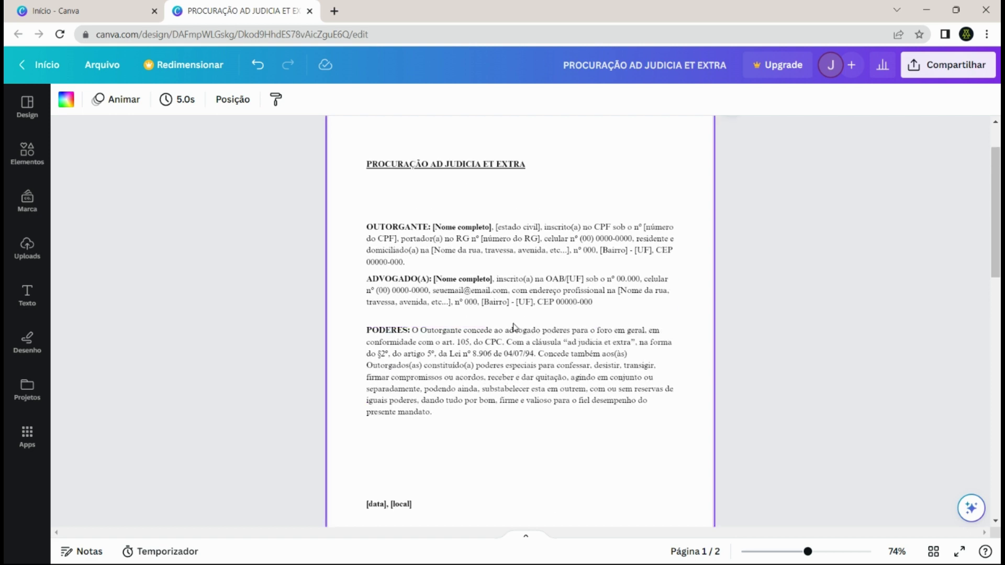
- Review the simplified text on page 1, from the title through the OUTORGANTE, ADVOGADO(A) and PODERES paragraphs to the signature area
{"action": "left_click", "coordinate": [424, 361]}
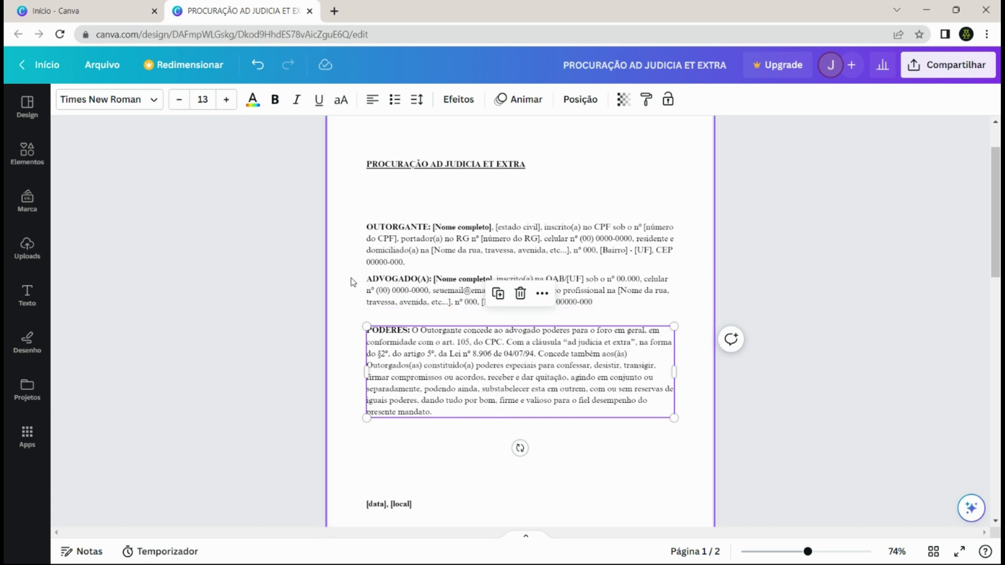
{"action": "left_click_drag", "start_coordinate": [352, 282], "coordinate": [424, 313]}
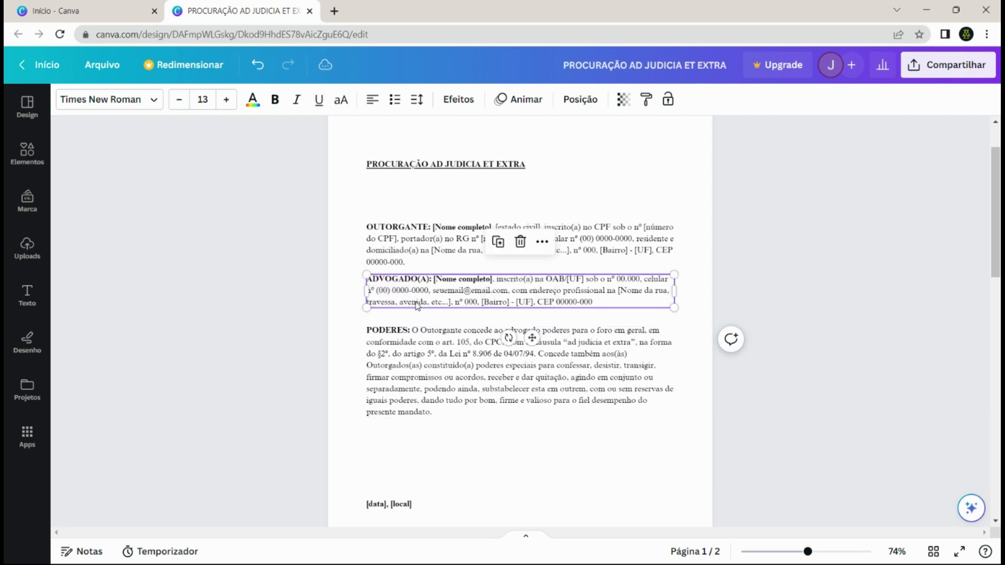
{"action": "left_click", "coordinate": [429, 414]}
{"action": "left_click_drag", "start_coordinate": [429, 413], "coordinate": [470, 377]}
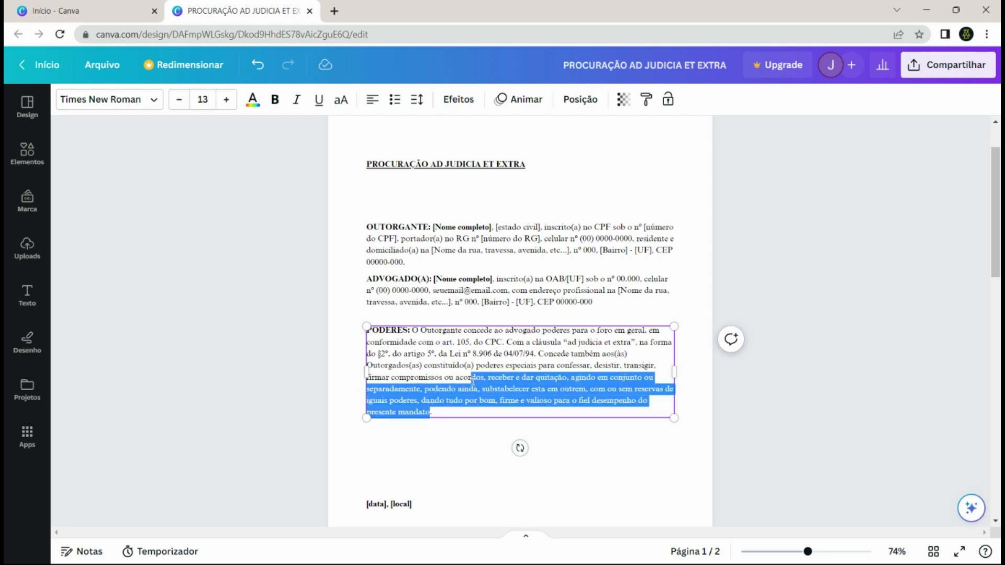
{"action": "left_click", "coordinate": [466, 450]}
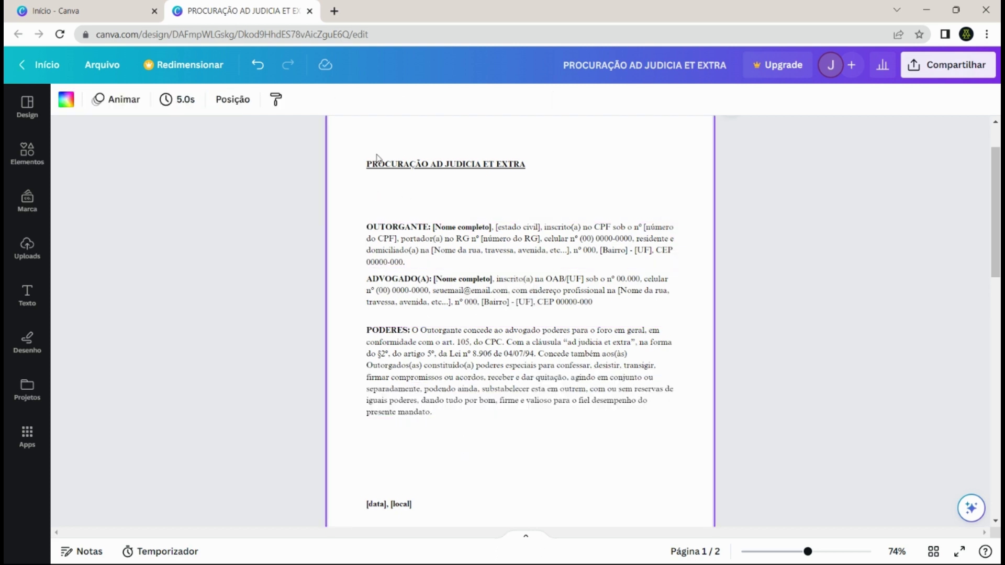
{"action": "left_click_drag", "start_coordinate": [364, 157], "coordinate": [690, 468]}
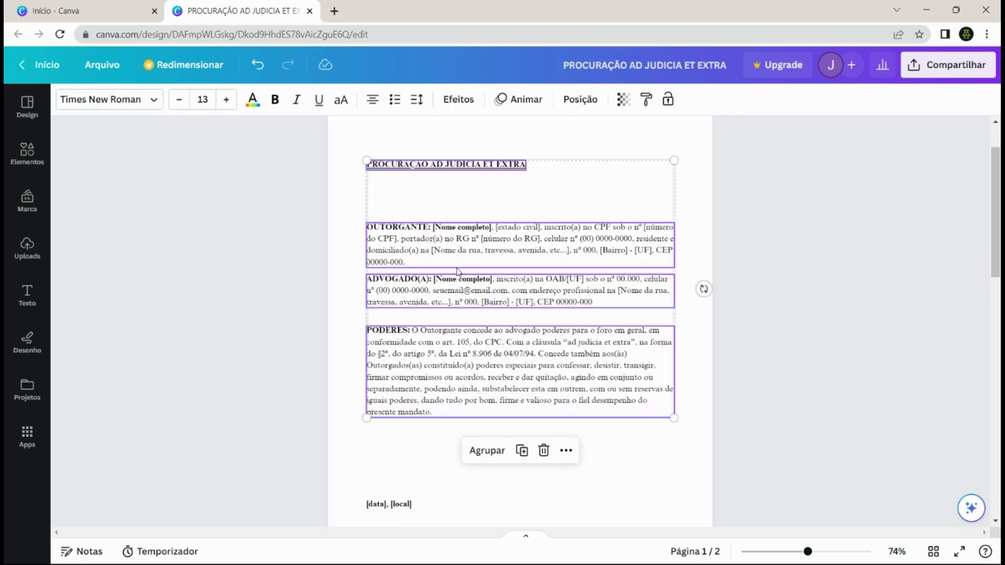
{"action": "scroll", "coordinate": [374, 416], "scroll_direction": "down", "scroll_amount": 2}
{"action": "left_click_drag", "start_coordinate": [355, 421], "coordinate": [580, 509]}
{"action": "left_click", "coordinate": [635, 416]}
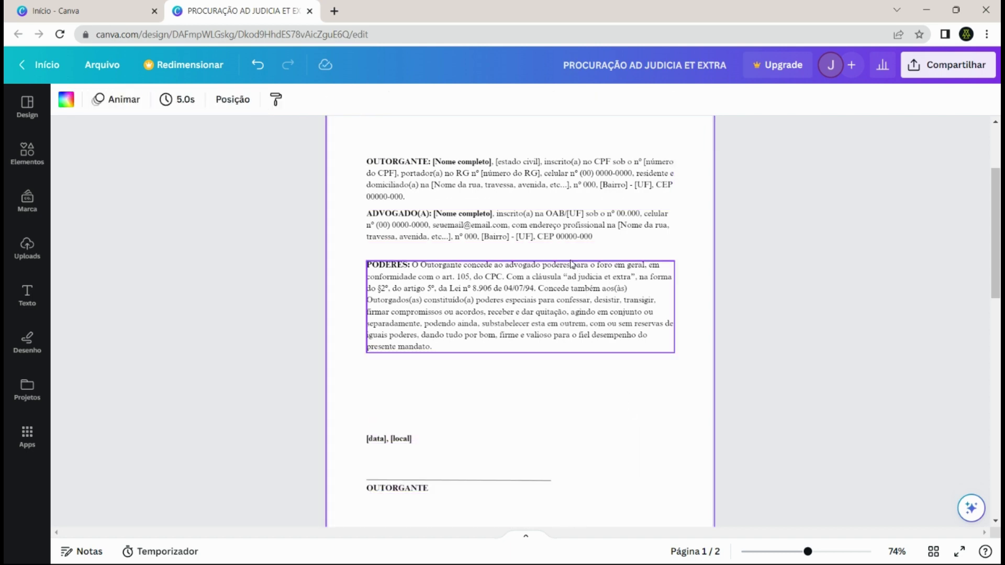
{"action": "scroll", "coordinate": [571, 283], "scroll_direction": "up", "scroll_amount": 4}
{"action": "scroll", "coordinate": [512, 271], "scroll_direction": "down", "scroll_amount": 2}
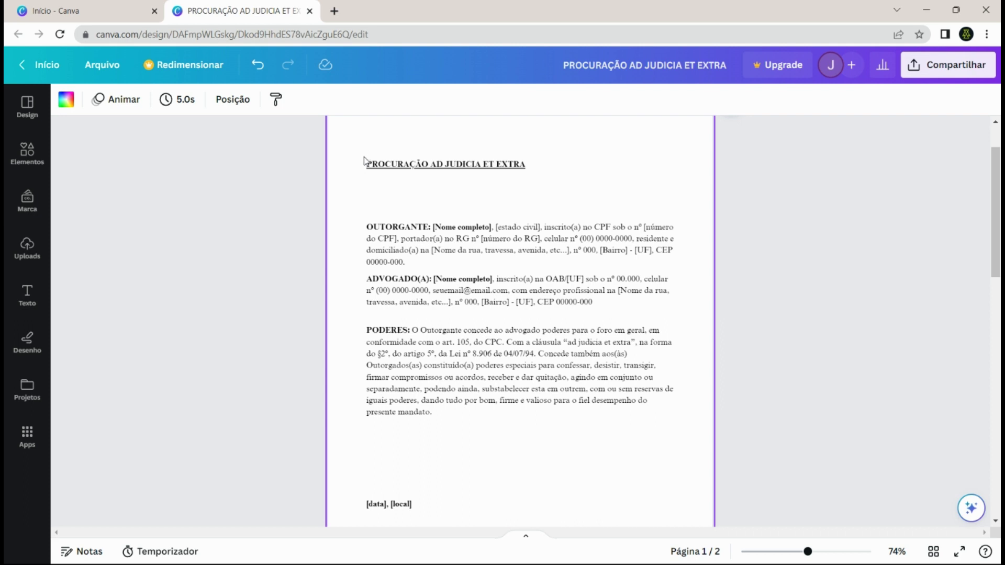
{"action": "left_click_drag", "start_coordinate": [363, 156], "coordinate": [551, 175]}
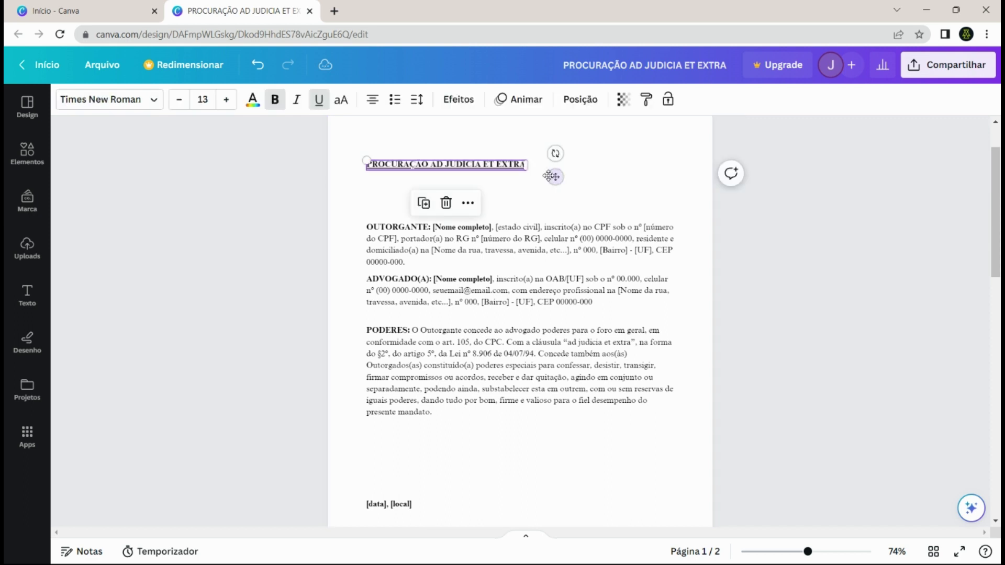
{"action": "left_click", "coordinate": [613, 199]}
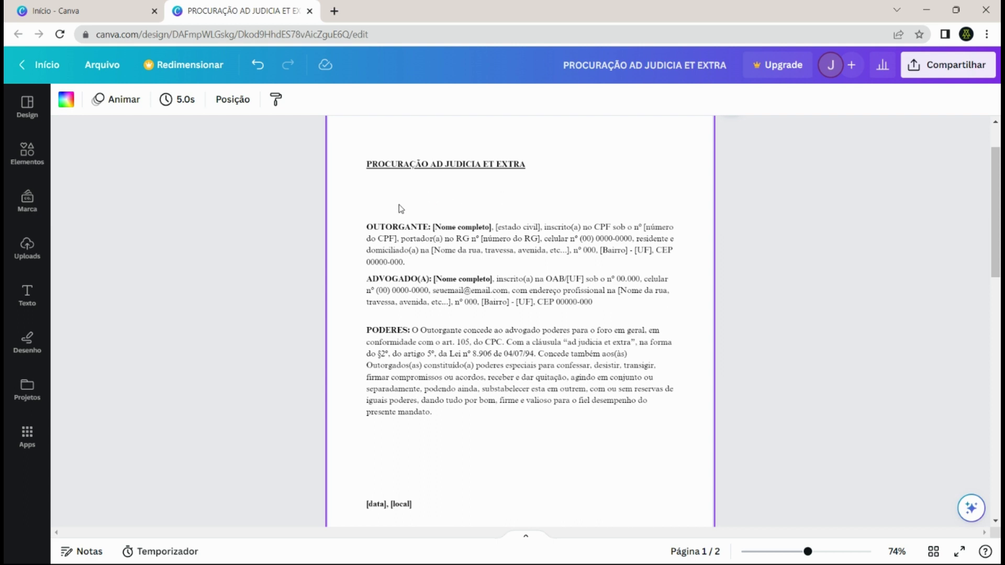
{"action": "left_click", "coordinate": [366, 282]}
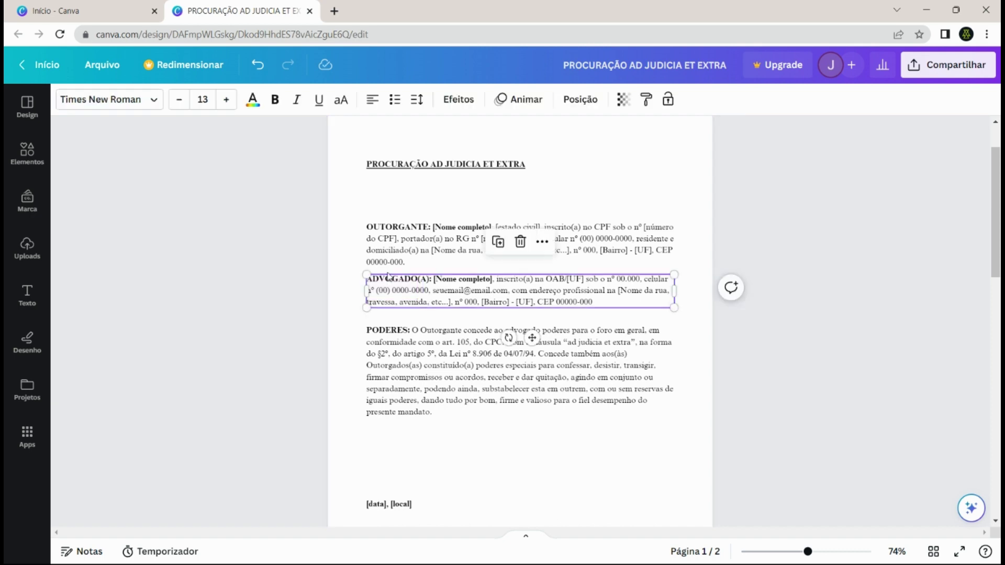
{"action": "left_click", "coordinate": [649, 192]}
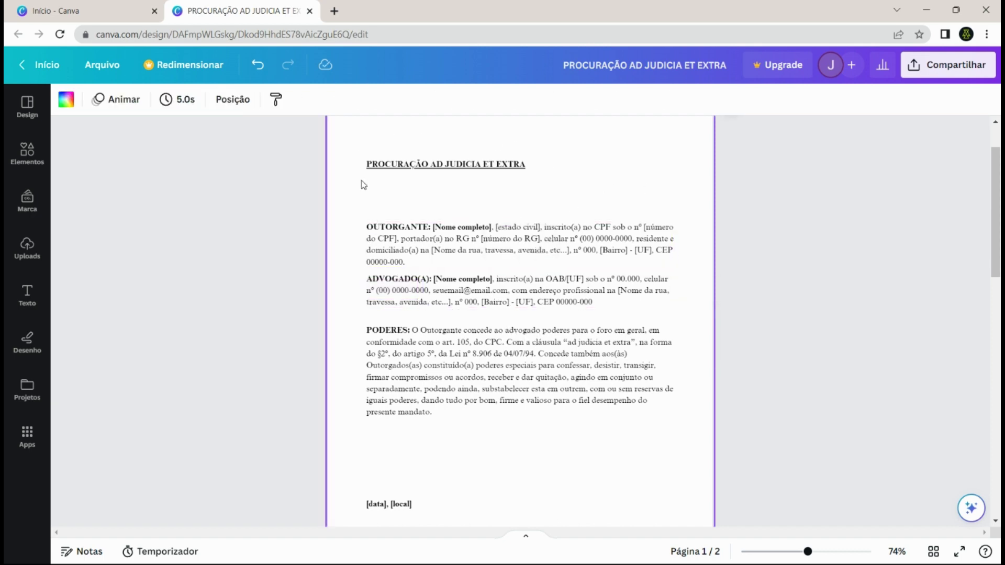
- Examine the style guide on page 2, including its document title, subtitle, paragraph title, body text and colour samples, and compare it with page 1
{"action": "scroll", "coordinate": [545, 333], "scroll_direction": "down", "scroll_amount": 10}
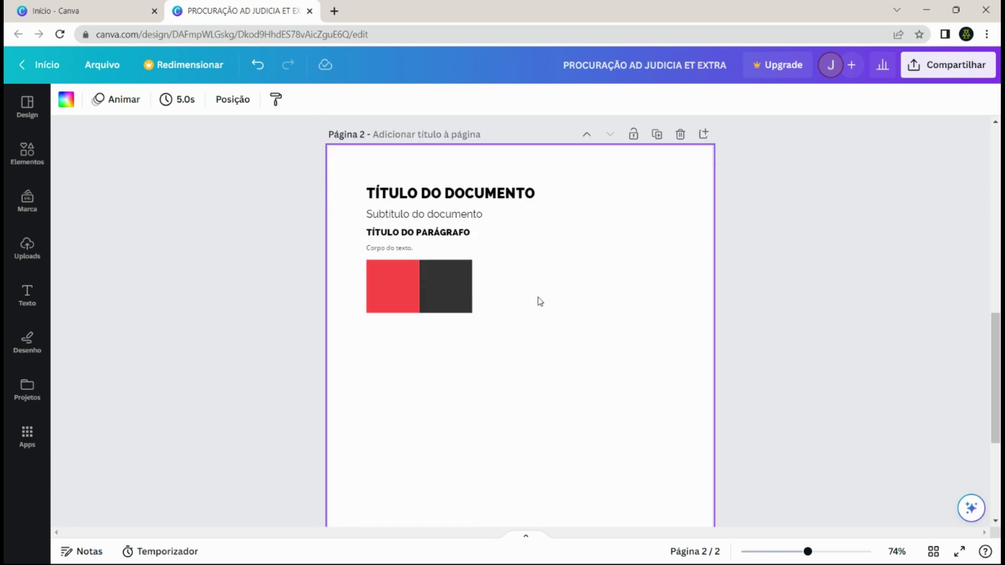
{"action": "left_click_drag", "start_coordinate": [350, 176], "coordinate": [583, 293]}
{"action": "left_click", "coordinate": [469, 375]}
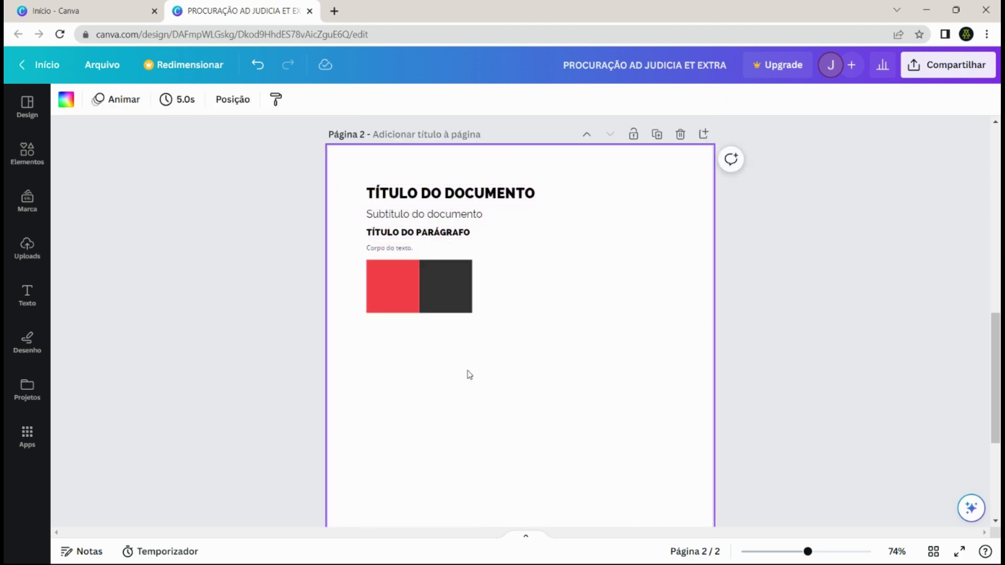
{"action": "left_click_drag", "start_coordinate": [492, 354], "coordinate": [366, 273]}
{"action": "left_click", "coordinate": [345, 255]}
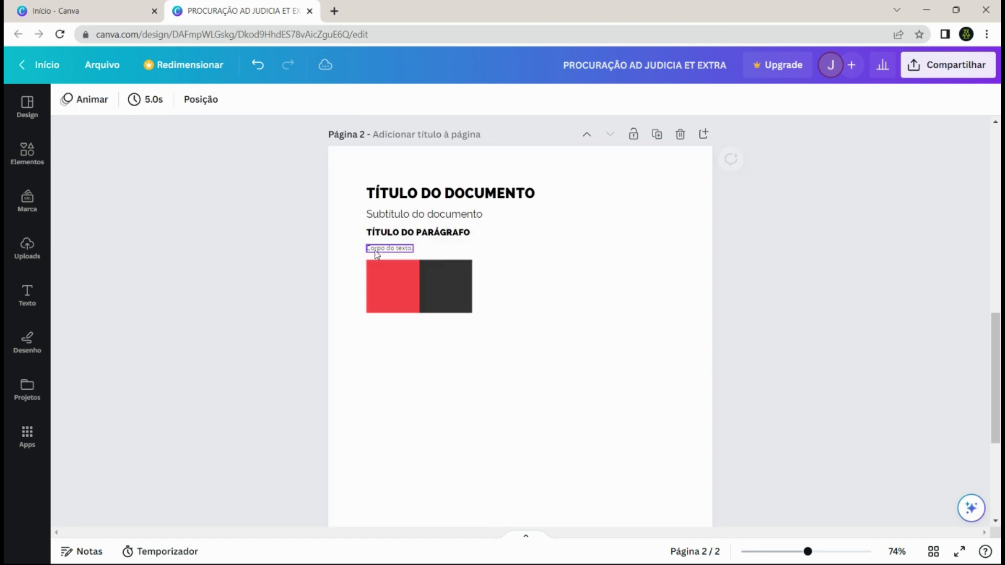
{"action": "left_click", "coordinate": [378, 251]}
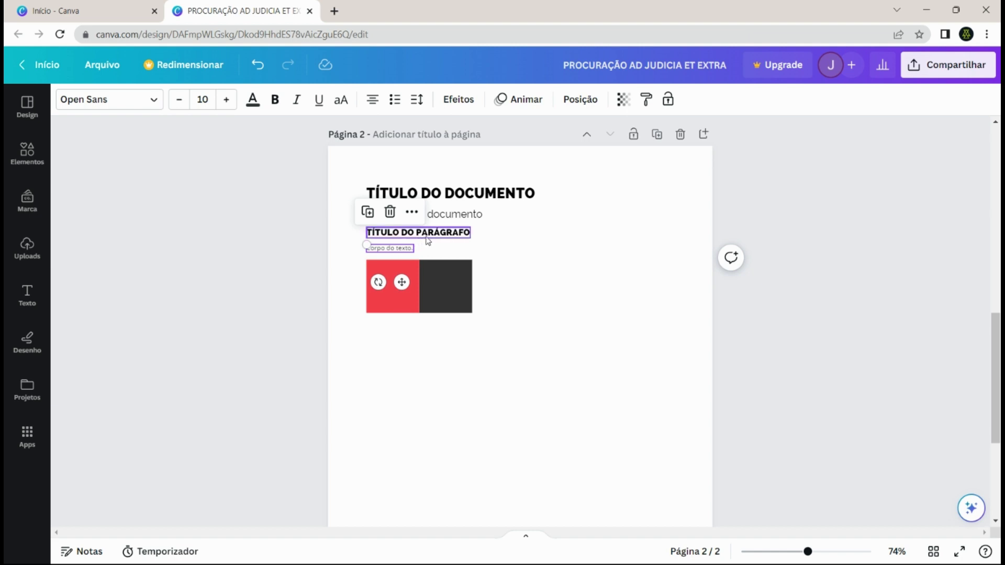
{"action": "left_click", "coordinate": [513, 250]}
{"action": "left_click_drag", "start_coordinate": [496, 238], "coordinate": [390, 189]}
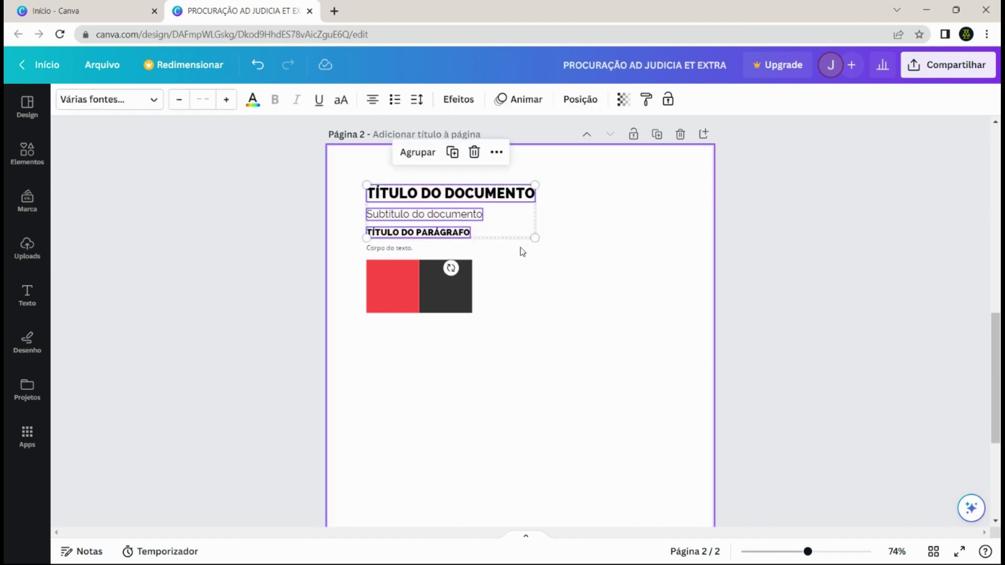
{"action": "left_click", "coordinate": [663, 288]}
{"action": "left_click", "coordinate": [439, 200]}
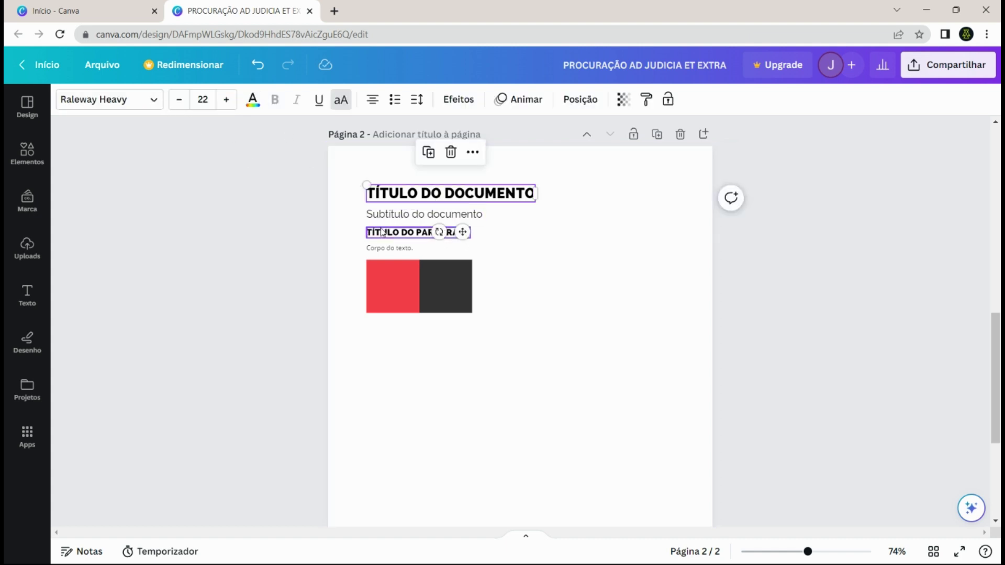
{"action": "left_click", "coordinate": [581, 229]}
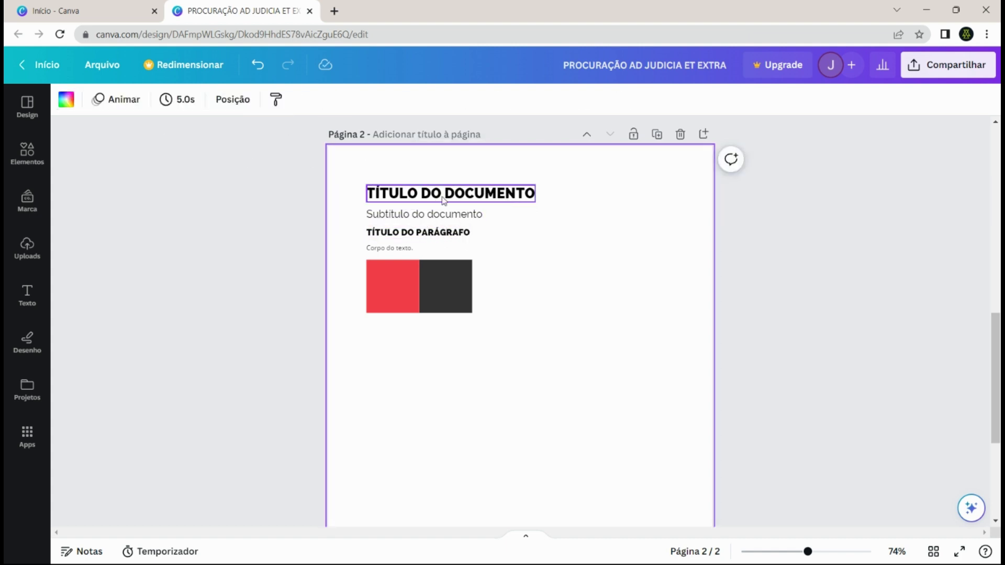
{"action": "left_click_drag", "start_coordinate": [359, 204], "coordinate": [412, 253]}
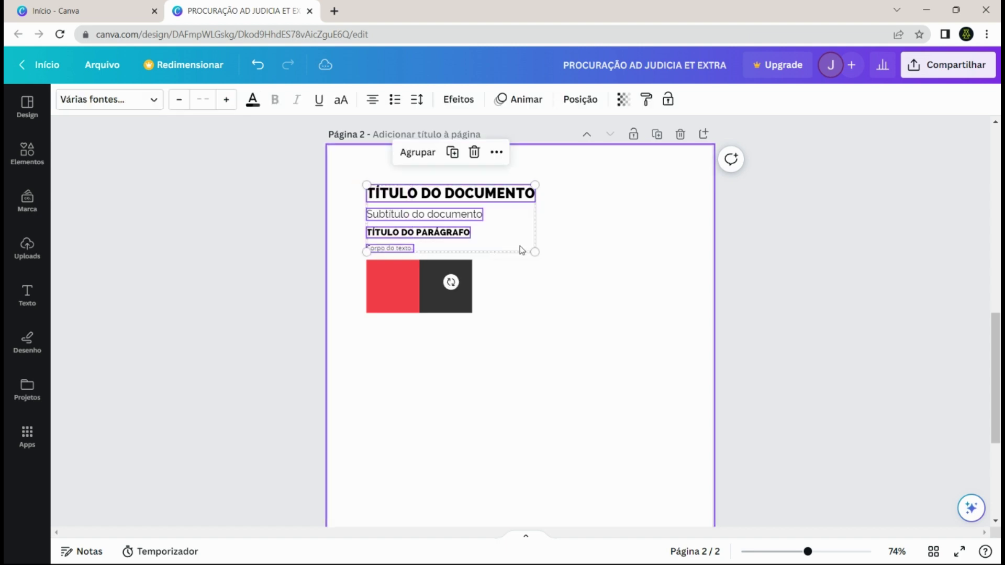
{"action": "left_click", "coordinate": [417, 166]}
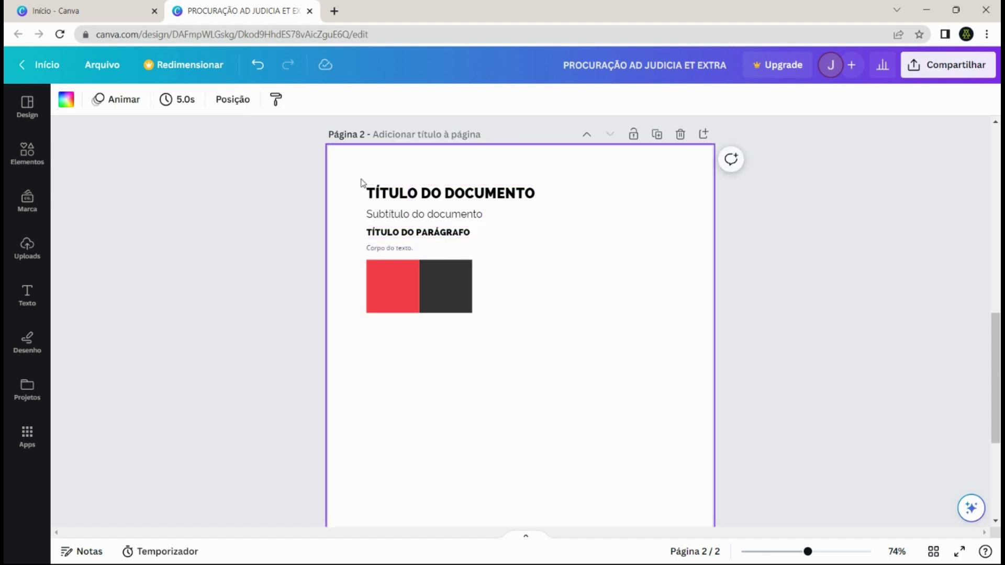
{"action": "left_click_drag", "start_coordinate": [361, 183], "coordinate": [524, 257]}
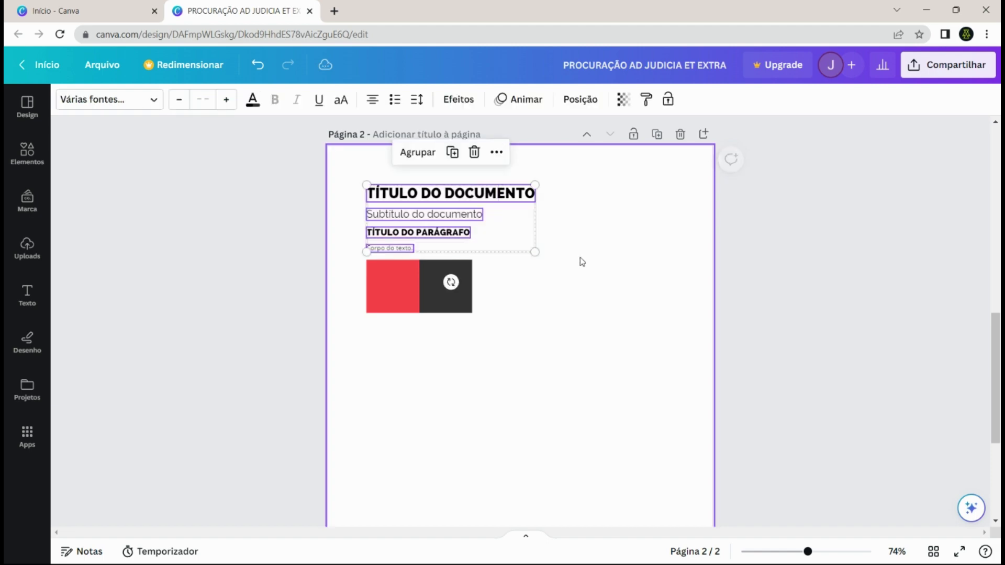
{"action": "scroll", "coordinate": [622, 311], "scroll_direction": "up", "scroll_amount": 1}
{"action": "scroll", "coordinate": [608, 344], "scroll_direction": "up", "scroll_amount": 1}
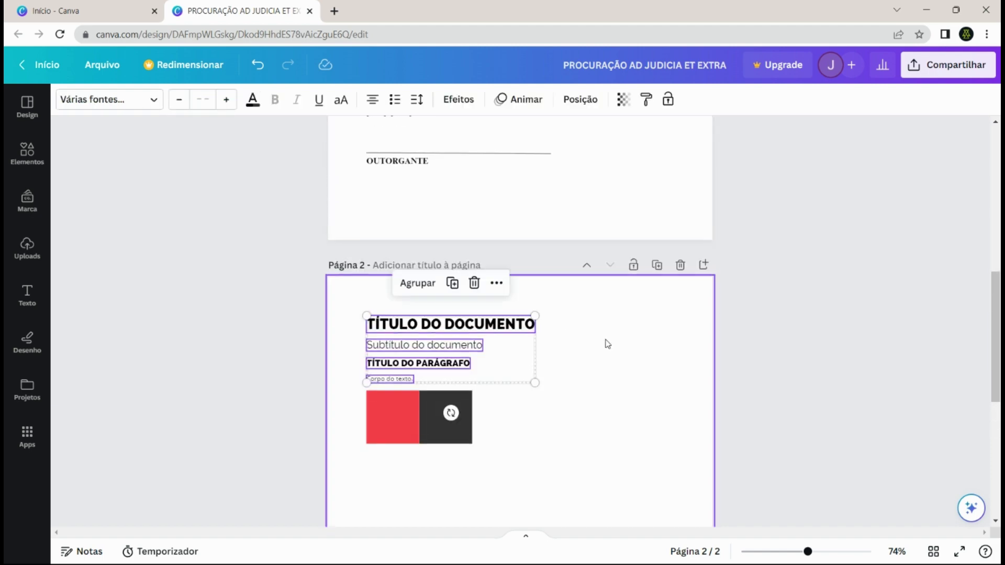
{"action": "scroll", "coordinate": [638, 387], "scroll_direction": "up", "scroll_amount": 5}
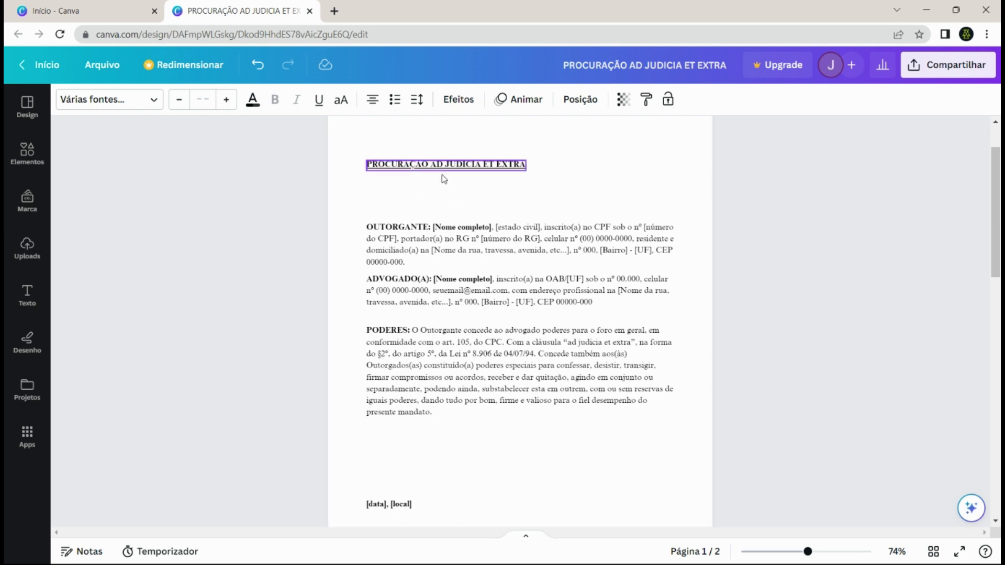
- Change the page 1 title to Raleway Heavy, the font of page 2's document title sample, and align it left
{"action": "scroll", "coordinate": [449, 186], "scroll_direction": "down", "scroll_amount": 6}
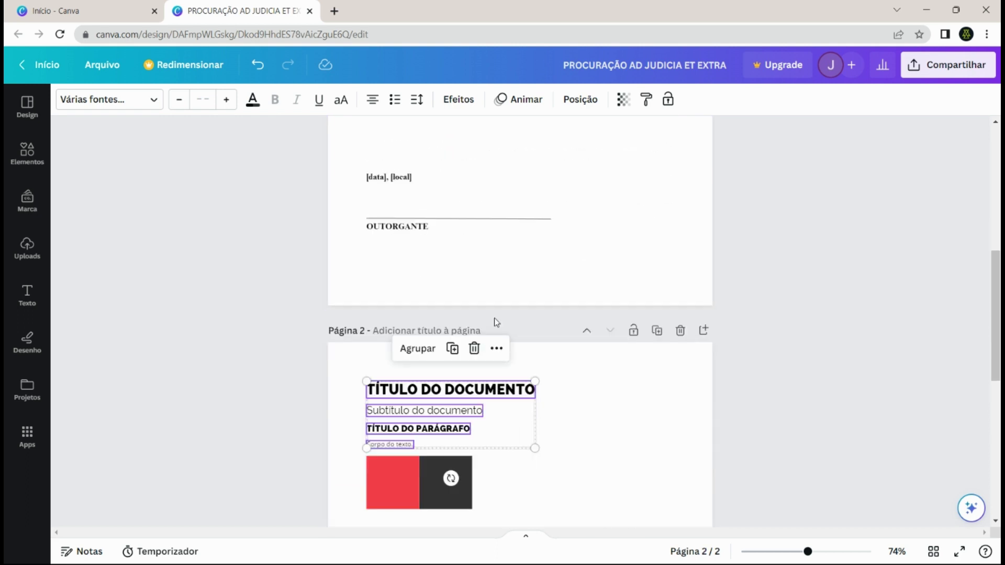
{"action": "left_click", "coordinate": [594, 402]}
{"action": "left_click", "coordinate": [496, 390]}
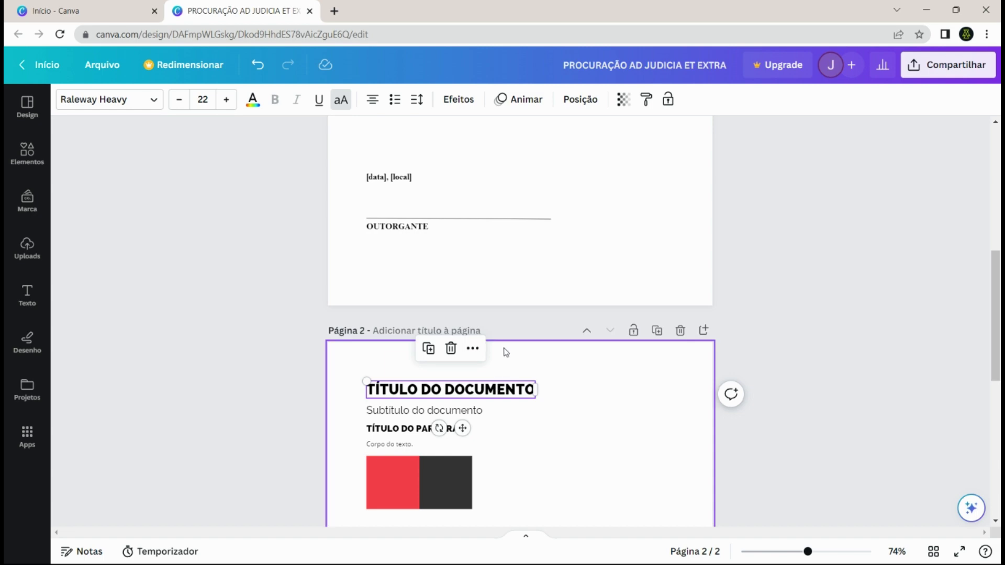
{"action": "scroll", "coordinate": [565, 255], "scroll_direction": "up", "scroll_amount": 2}
{"action": "scroll", "coordinate": [524, 251], "scroll_direction": "up", "scroll_amount": 8}
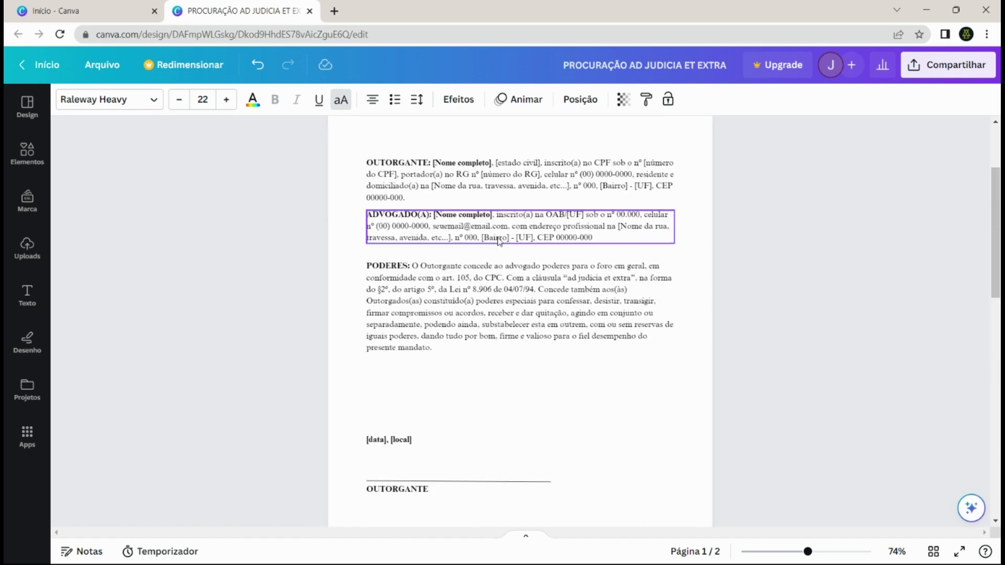
{"action": "left_click", "coordinate": [455, 235]}
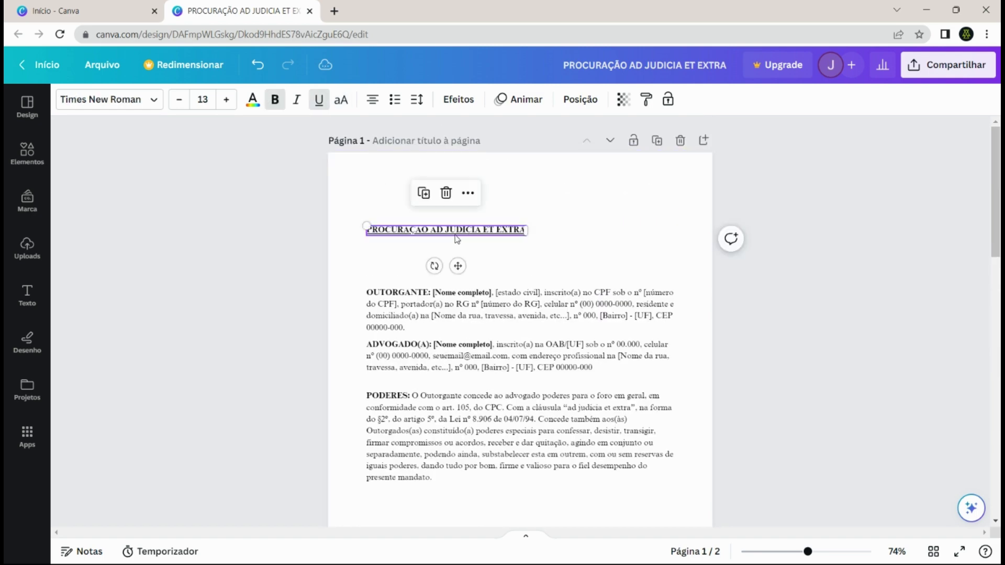
{"action": "left_click", "coordinate": [148, 101]}
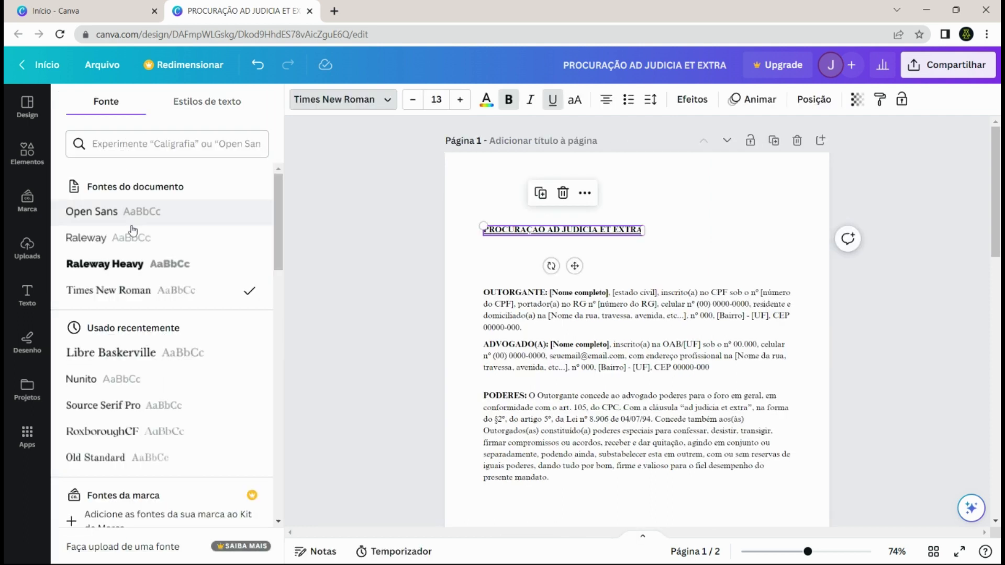
{"action": "left_click", "coordinate": [97, 268]}
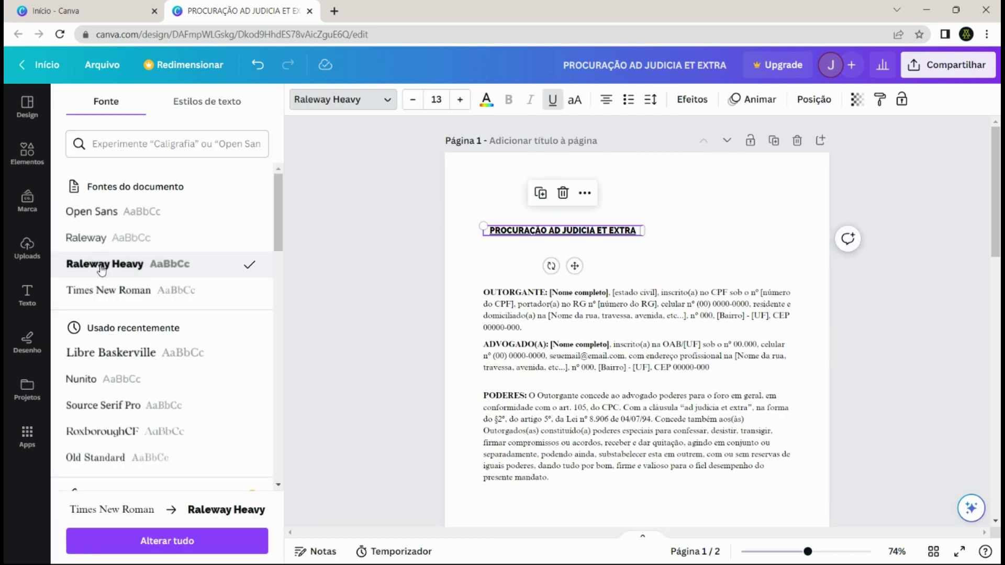
{"action": "left_click", "coordinate": [606, 103]}
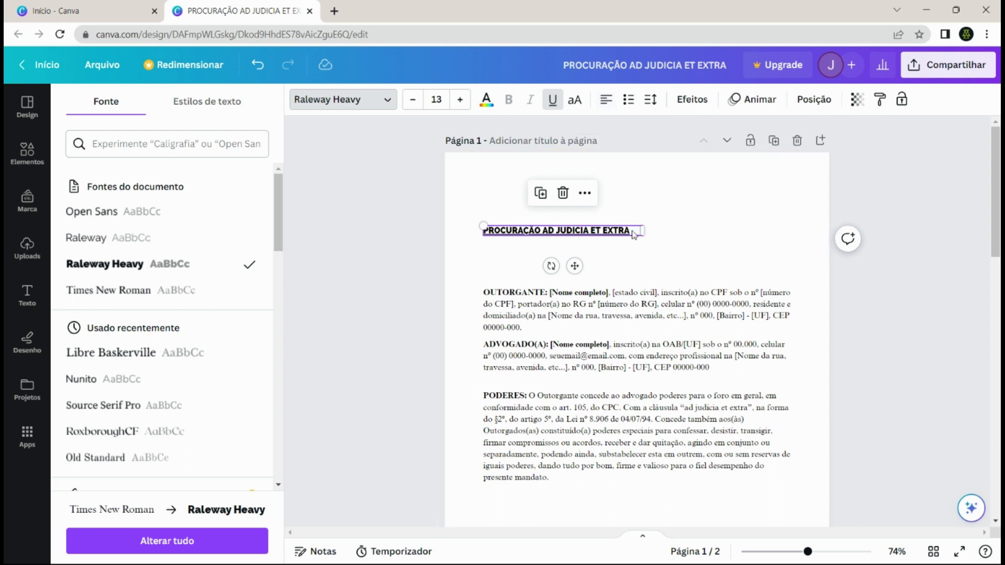
- Fit the title's text box to its text and shorten the page 1 title to PROCURAÇÃO
{"action": "left_click_drag", "start_coordinate": [643, 231], "coordinate": [632, 230]}
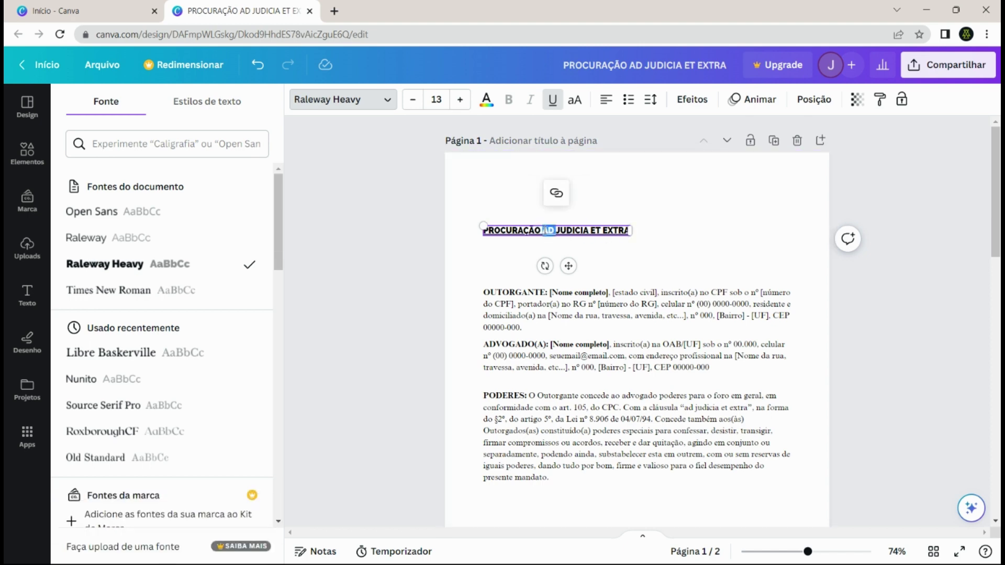
{"action": "left_click_drag", "start_coordinate": [542, 230], "coordinate": [627, 234]}
{"action": "key", "text": "BackSpace"}
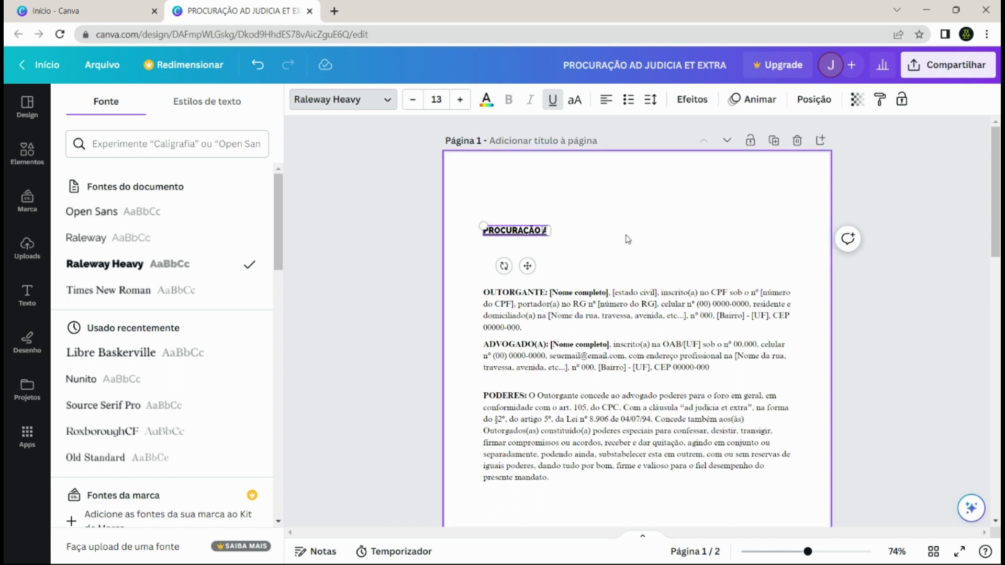
{"action": "key", "text": "BackSpace"}
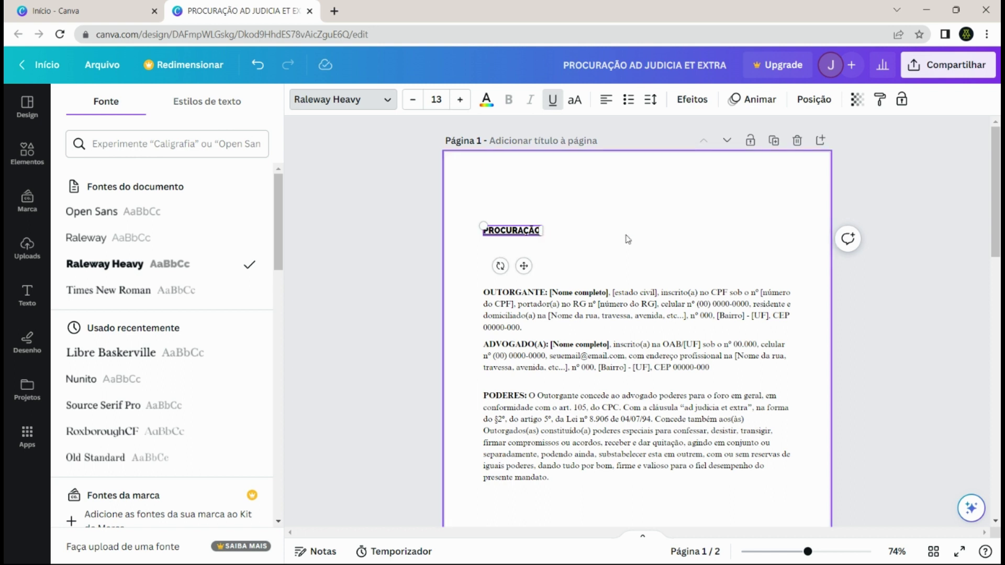
{"action": "left_click", "coordinate": [629, 228]}
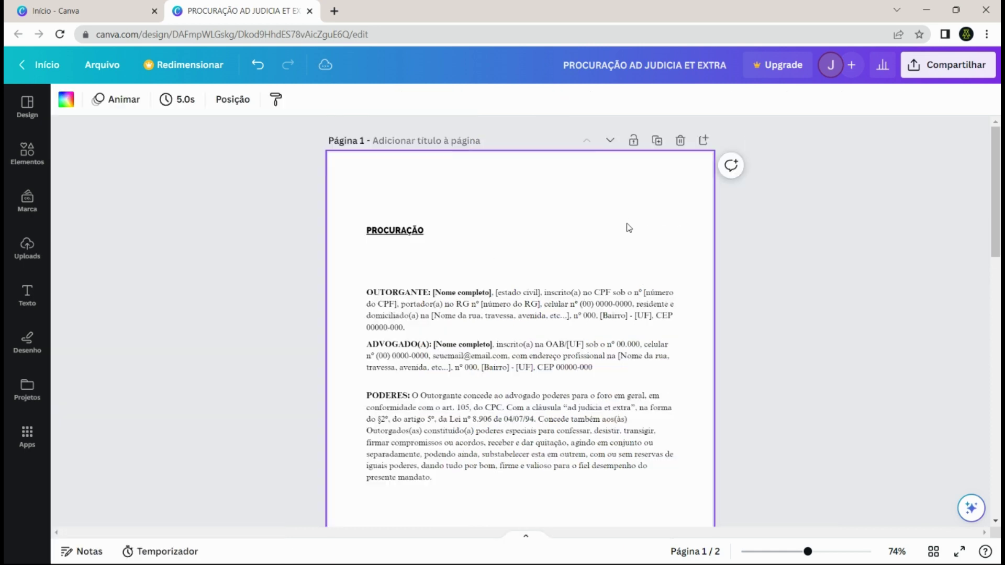
{"action": "scroll", "coordinate": [498, 246], "scroll_direction": "down", "scroll_amount": 5}
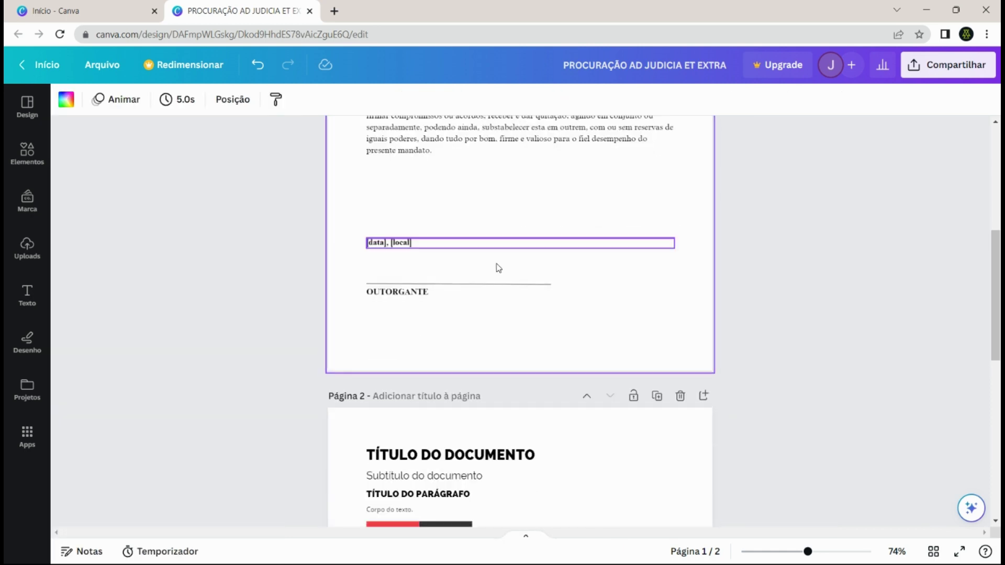
- Check the size of page 2's document title sample and set the page 1 title PROCURAÇÃO to font size 22
{"action": "left_click", "coordinate": [454, 446]}
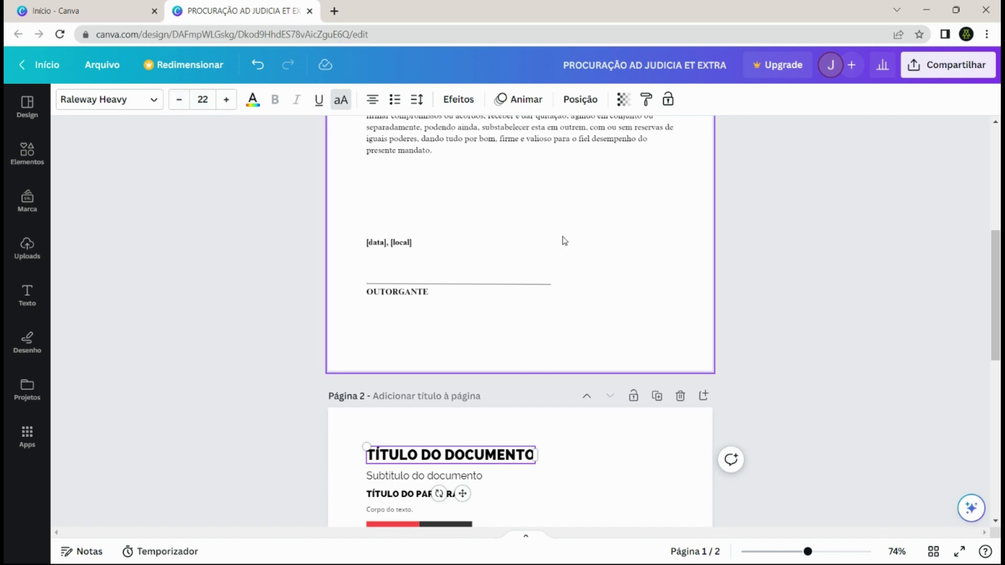
{"action": "scroll", "coordinate": [561, 240], "scroll_direction": "up", "scroll_amount": 5}
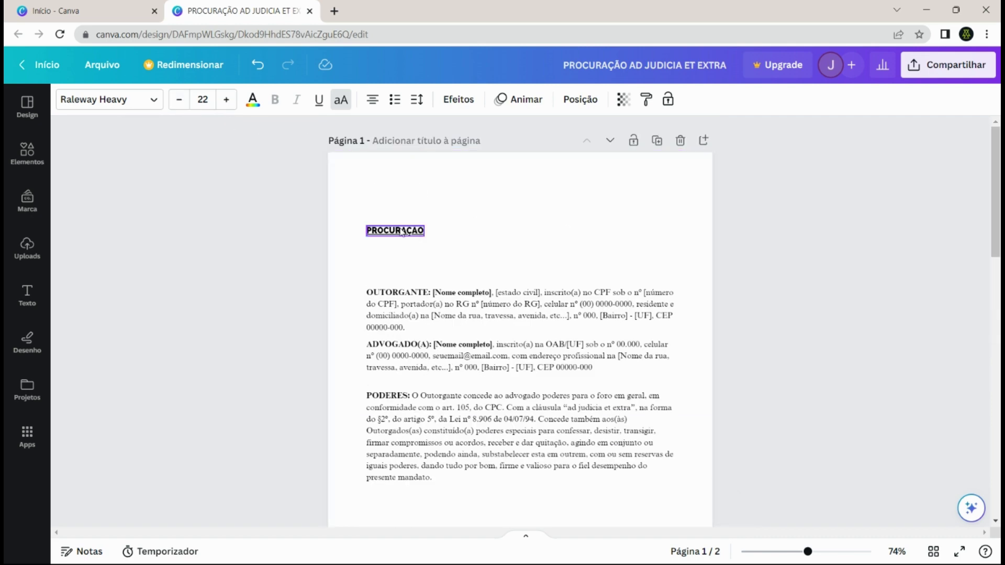
{"action": "left_click", "coordinate": [403, 231]}
{"action": "left_click", "coordinate": [226, 100]}
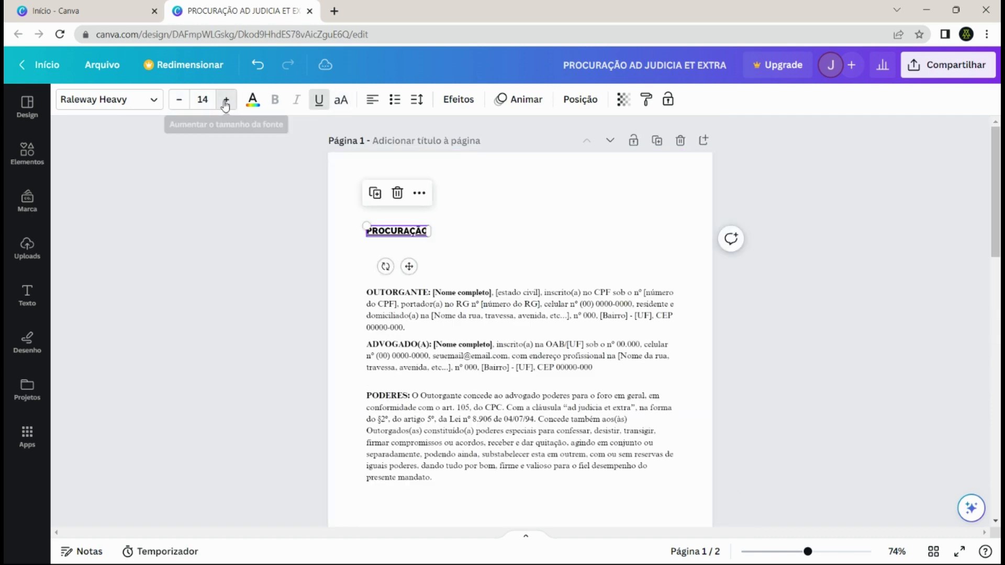
{"action": "left_click", "coordinate": [225, 101]}
{"action": "left_click", "coordinate": [226, 100]}
{"action": "left_click", "coordinate": [226, 100]}
{"action": "left_click", "coordinate": [226, 100]}
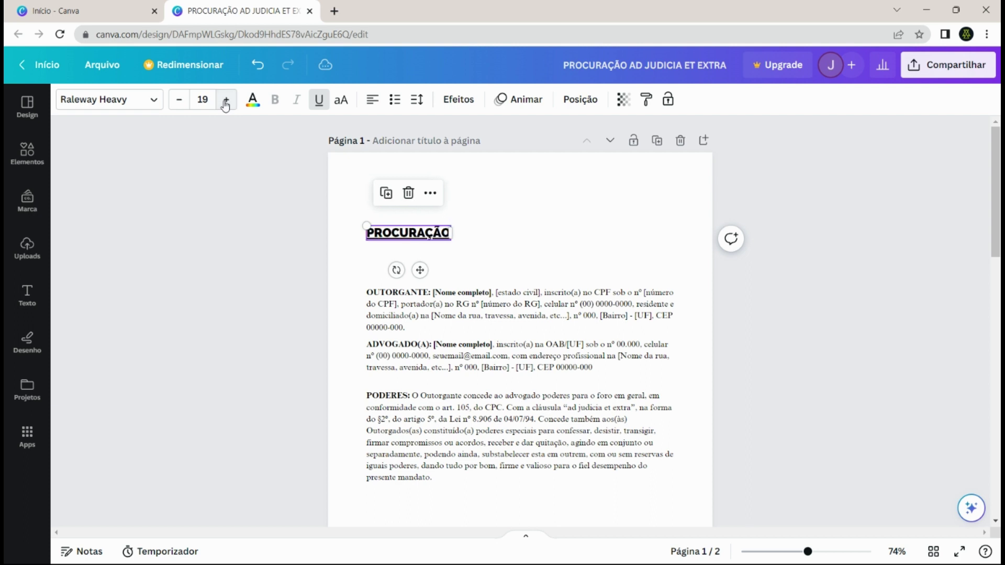
{"action": "left_click", "coordinate": [225, 100]}
{"action": "left_click", "coordinate": [226, 100]}
{"action": "left_click", "coordinate": [225, 101]}
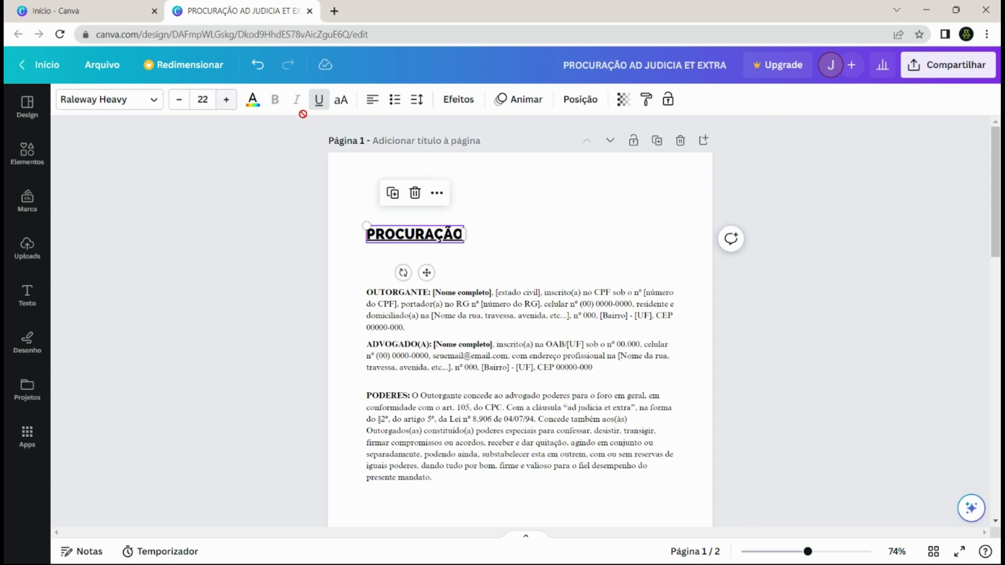
- Remove the underline from the page 1 title PROCURAÇÃO
{"action": "scroll", "coordinate": [486, 168], "scroll_direction": "down", "scroll_amount": 2}
{"action": "left_click", "coordinate": [512, 167]}
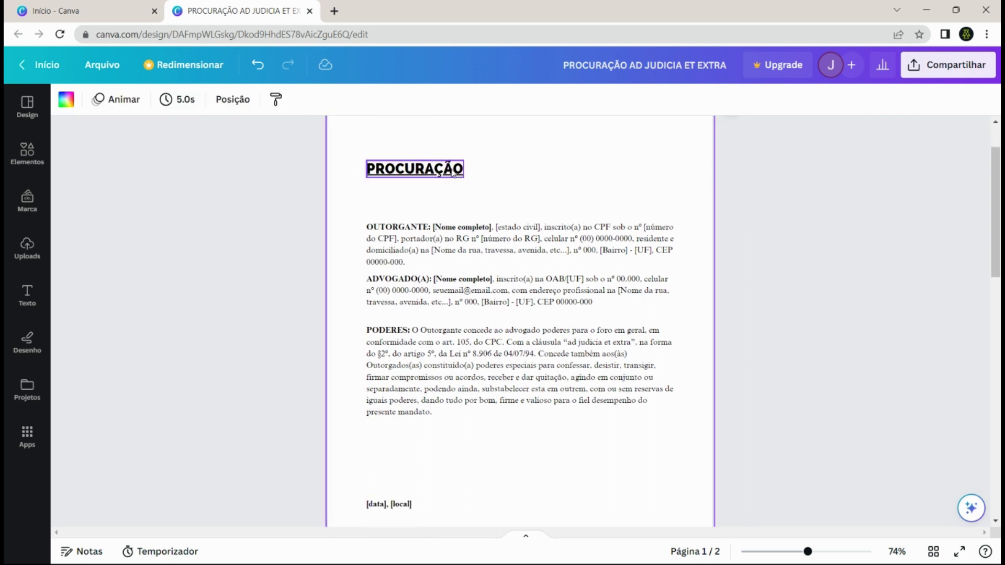
{"action": "left_click", "coordinate": [416, 173]}
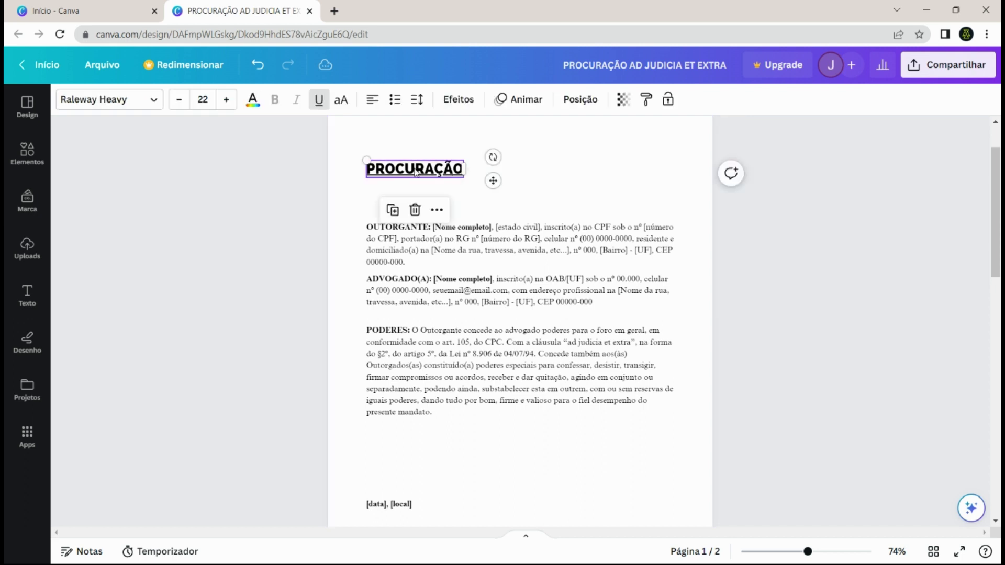
{"action": "left_click", "coordinate": [319, 100]}
{"action": "left_click", "coordinate": [525, 167]}
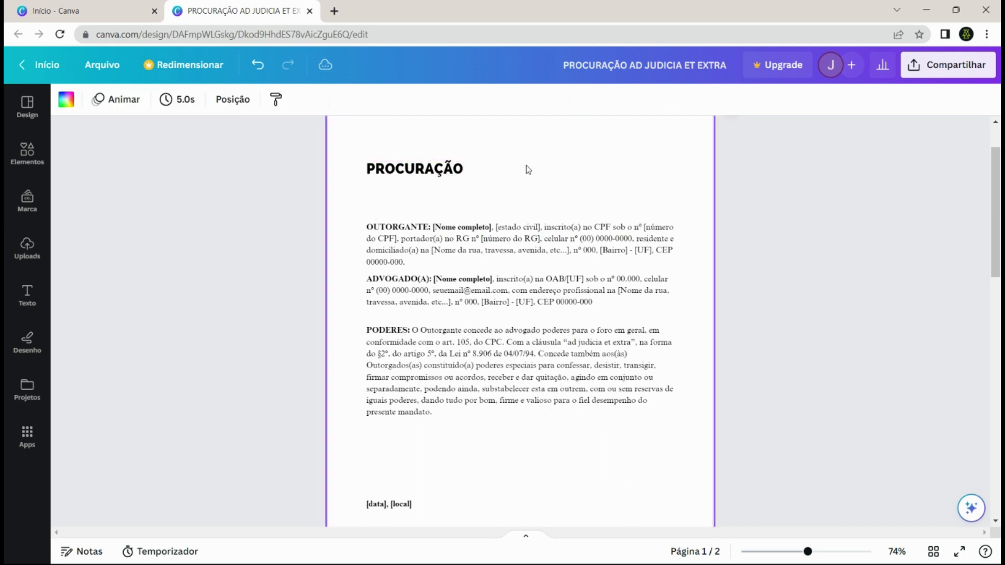
- Duplicate the PROCURAÇÃO title and place the copy directly beneath the original
{"action": "left_click", "coordinate": [442, 170]}
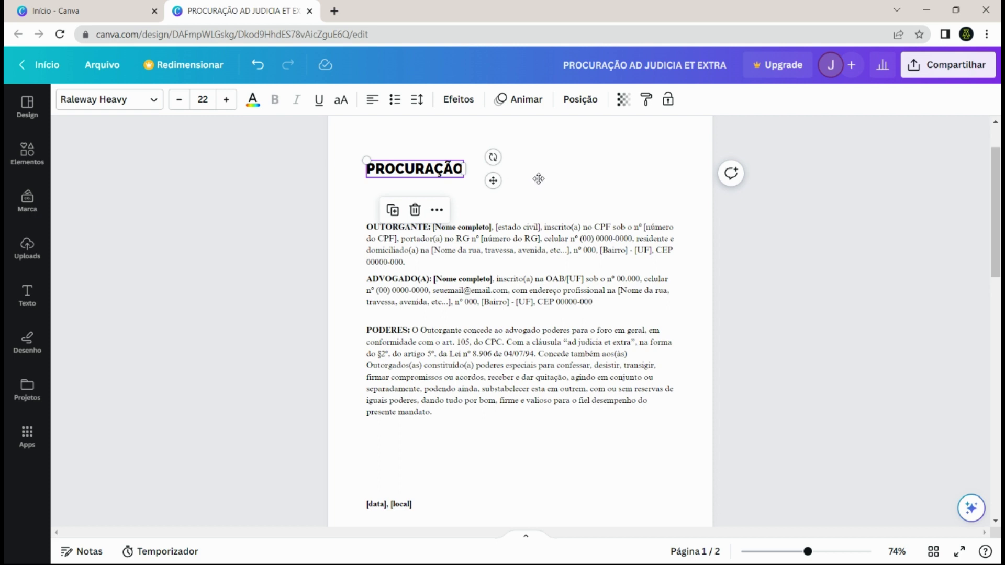
{"action": "key", "text": "ctrl+d"}
{"action": "left_click", "coordinate": [430, 150]}
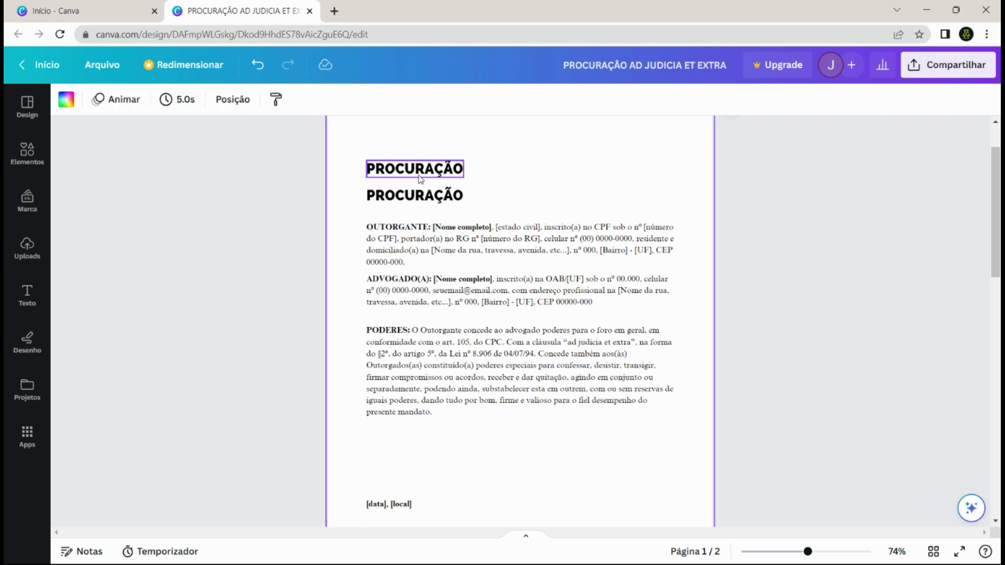
{"action": "left_click_drag", "start_coordinate": [419, 197], "coordinate": [419, 188]}
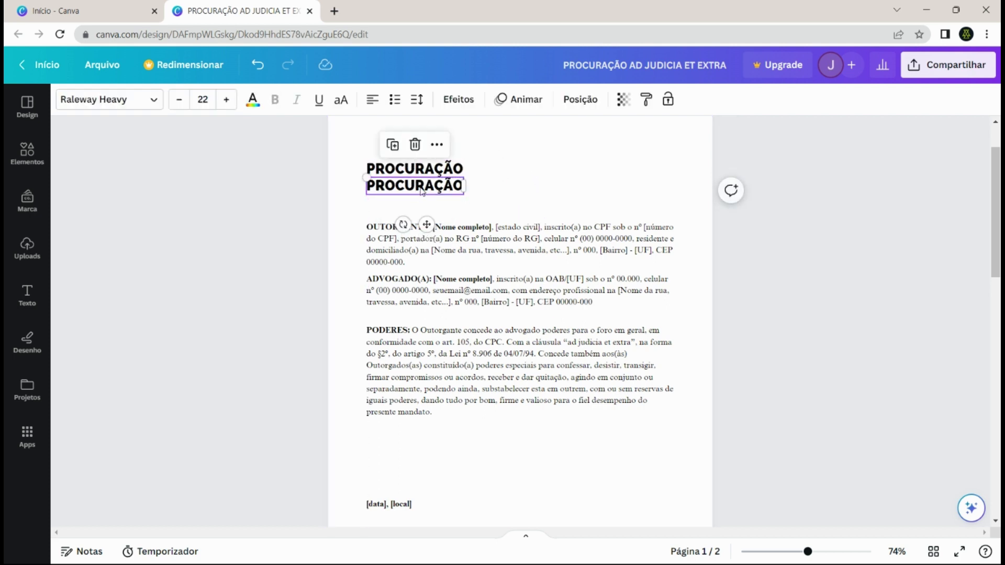
- Copy the formatting of page 2's document subtitle sample onto the duplicated title on page 1
{"action": "scroll", "coordinate": [551, 236], "scroll_direction": "down", "scroll_amount": 9}
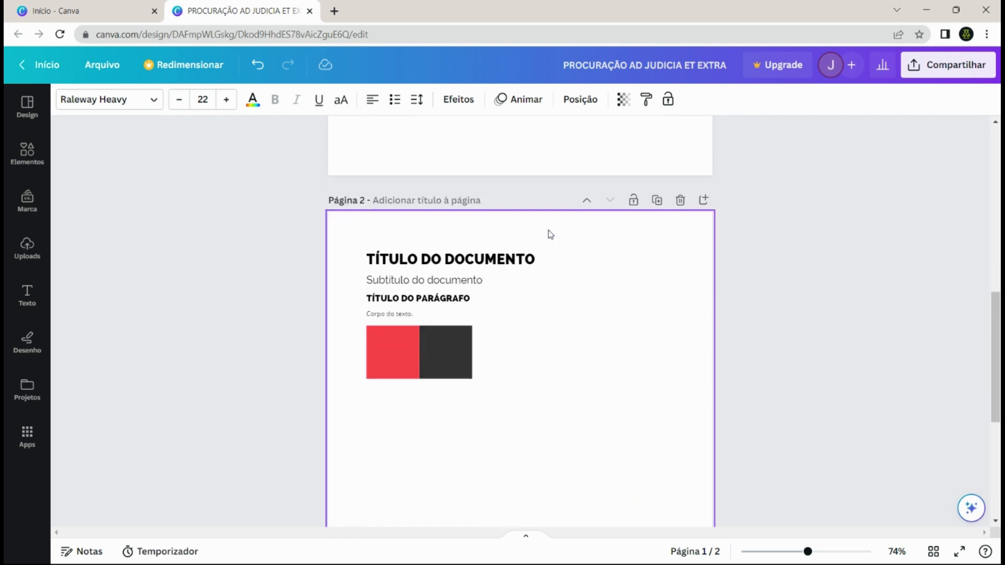
{"action": "left_click", "coordinate": [474, 281]}
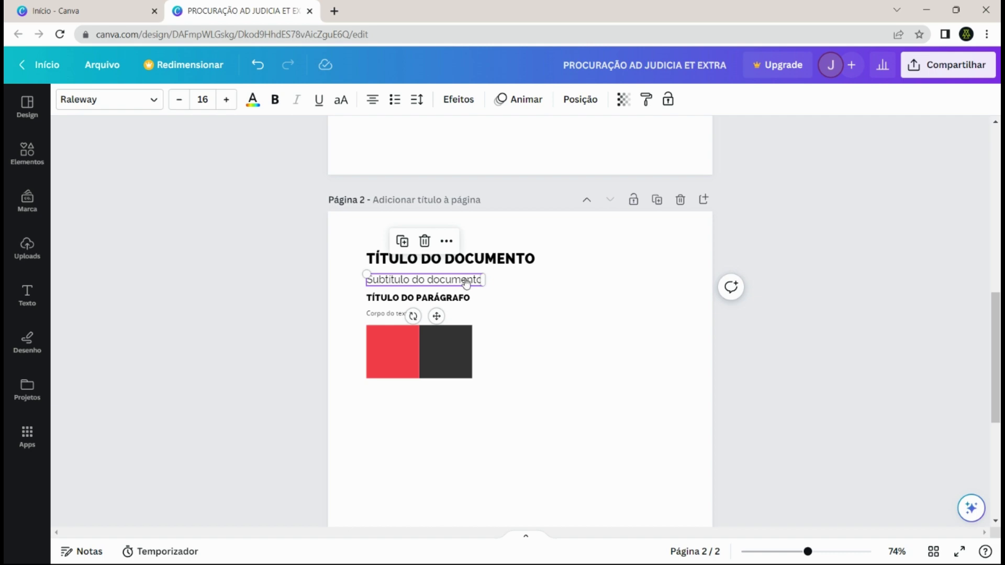
{"action": "right_click", "coordinate": [463, 283]}
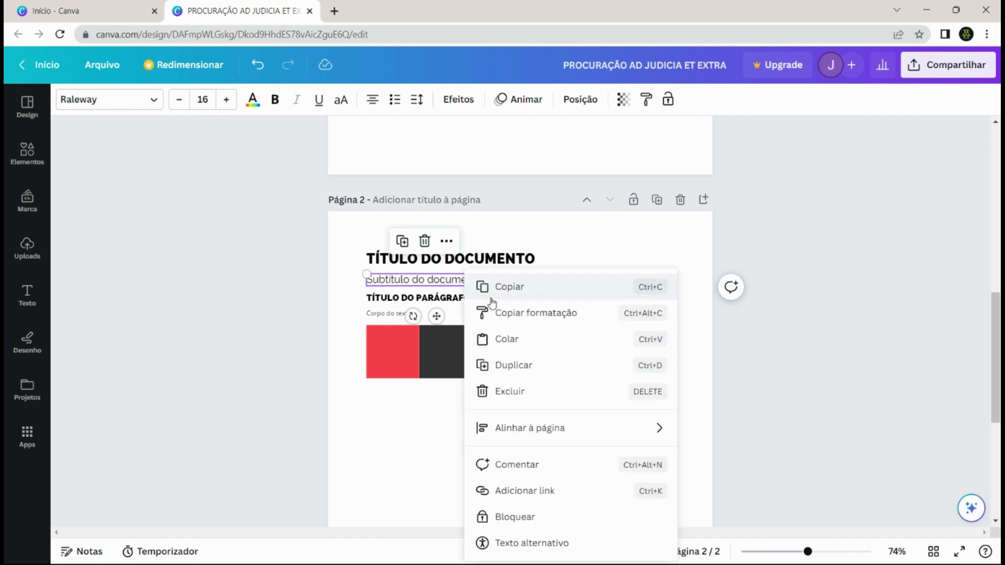
{"action": "left_click", "coordinate": [511, 312]}
{"action": "scroll", "coordinate": [510, 293], "scroll_direction": "up", "scroll_amount": 1}
{"action": "scroll", "coordinate": [517, 269], "scroll_direction": "up", "scroll_amount": 9}
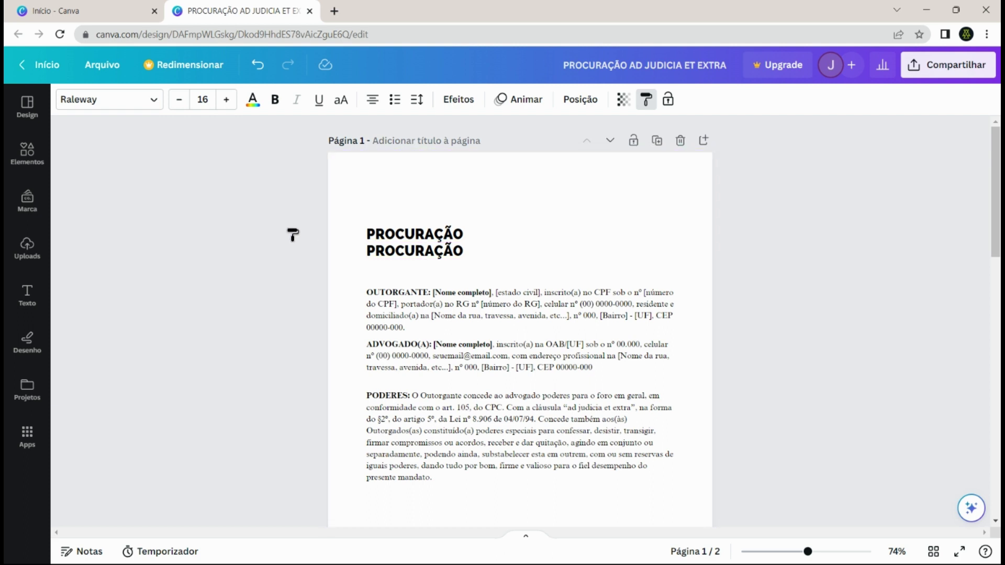
{"action": "left_click", "coordinate": [408, 257]}
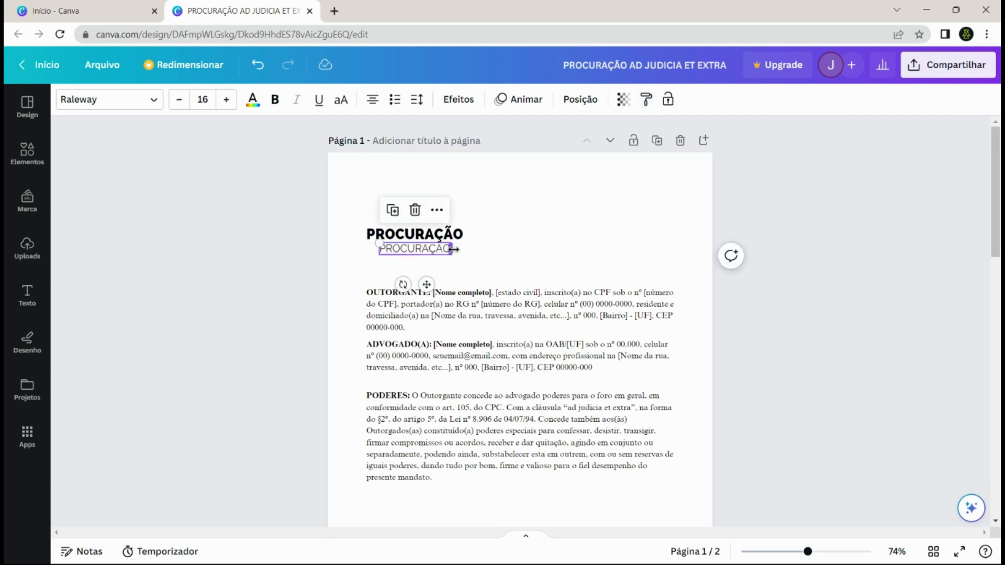
- Replace the duplicated title's text with the subtitle "ad judicia et extra"
{"action": "scroll", "coordinate": [449, 277], "scroll_direction": "down", "scroll_amount": 5}
{"action": "scroll", "coordinate": [448, 293], "scroll_direction": "down", "scroll_amount": 3}
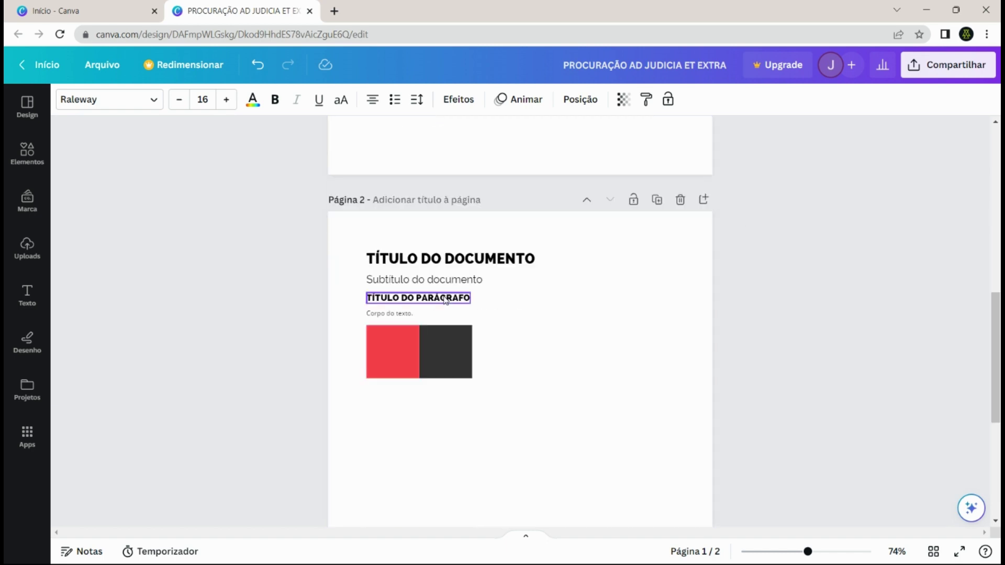
{"action": "scroll", "coordinate": [425, 277], "scroll_direction": "up", "scroll_amount": 4}
{"action": "scroll", "coordinate": [425, 274], "scroll_direction": "up", "scroll_amount": 5}
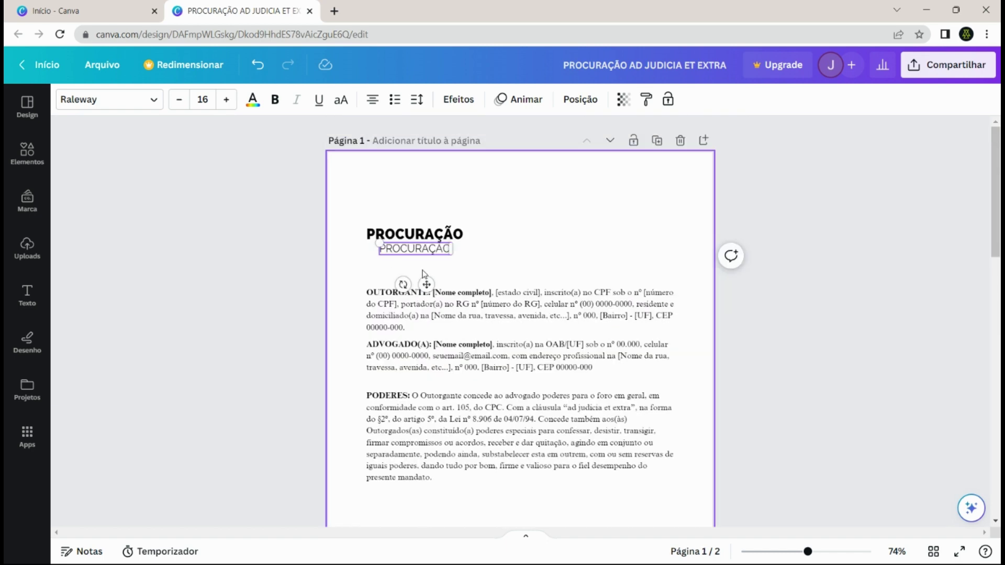
{"action": "double_click", "coordinate": [422, 253]}
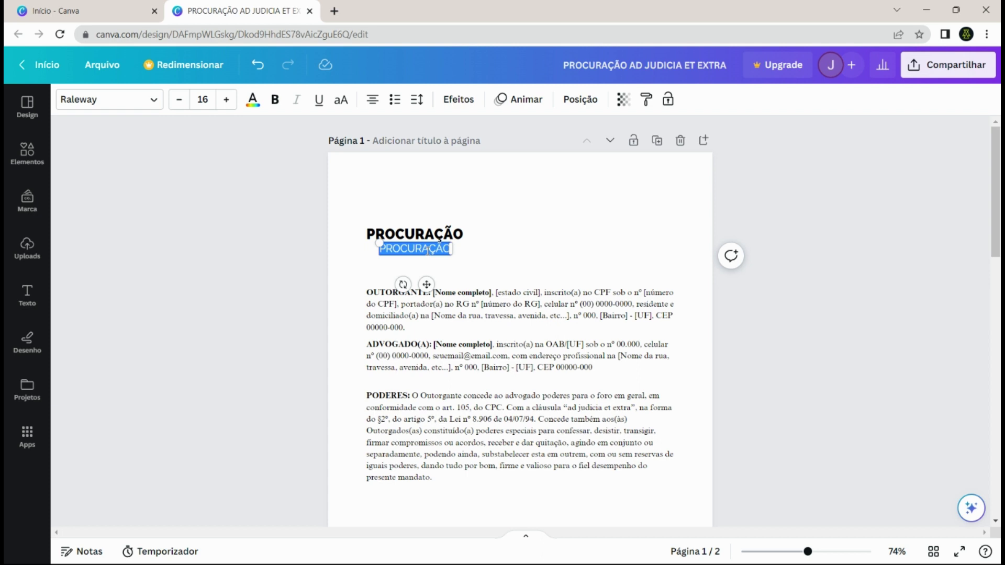
{"action": "type", "text": "ad"}
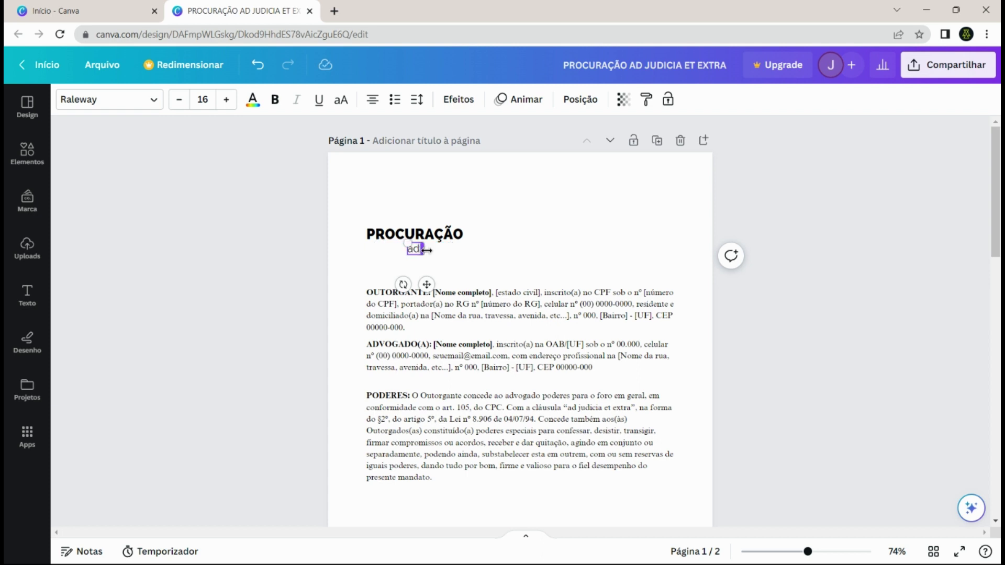
{"action": "type", "text": " judicia"}
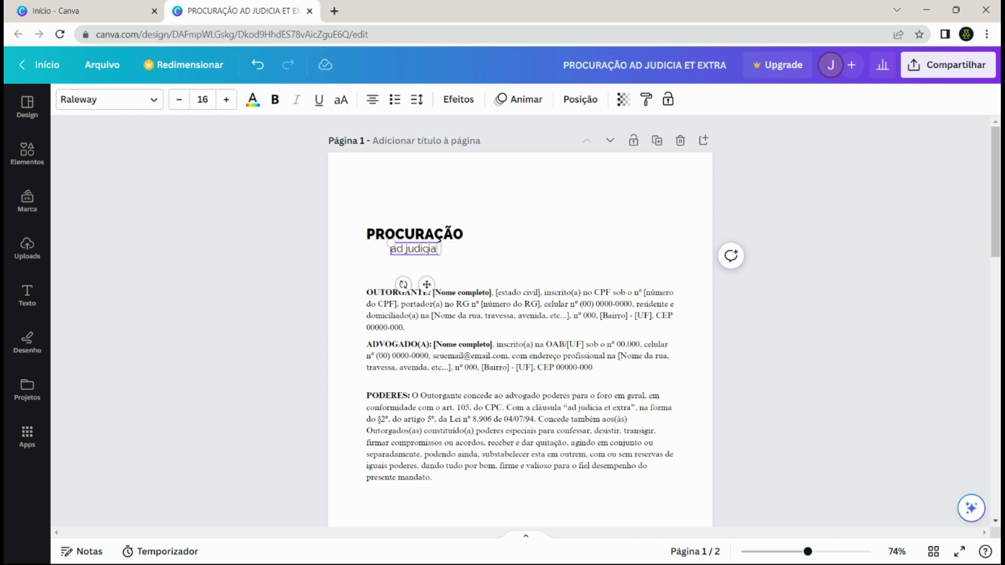
{"action": "type", "text": " et extra"}
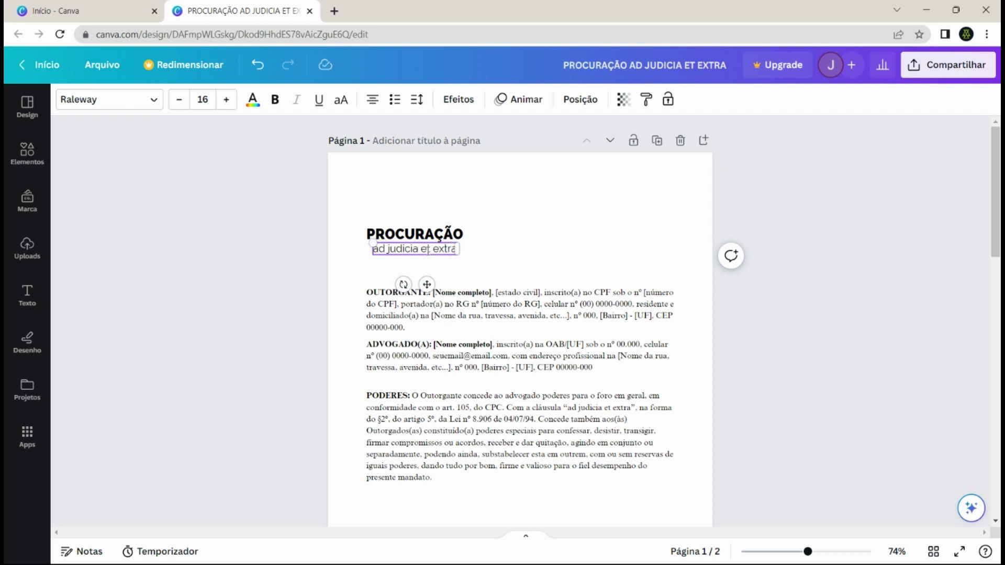
- Left-align the subtitle's text and line up its box with the left edge of the PROCURAÇÃO title
{"action": "left_click", "coordinate": [373, 100]}
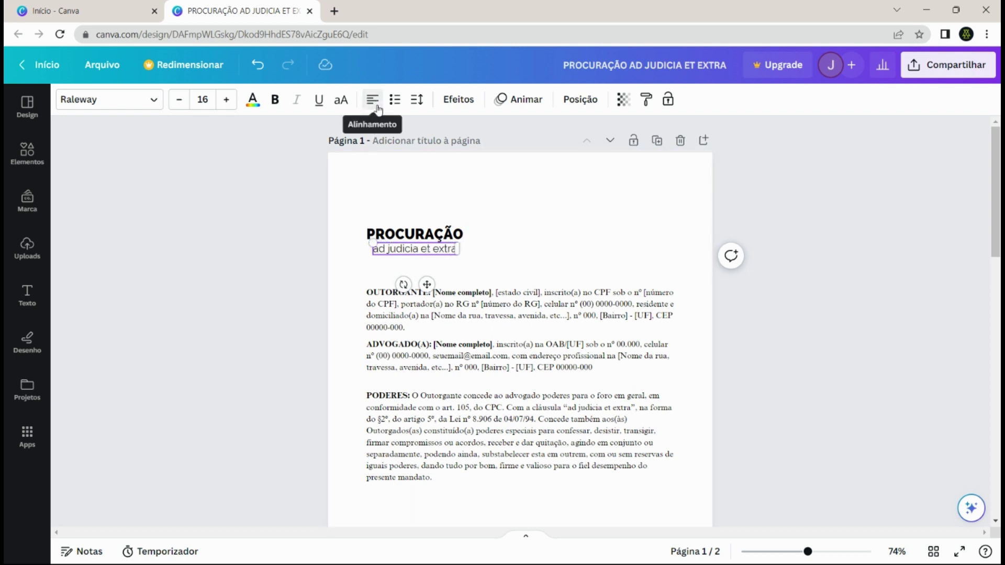
{"action": "left_click", "coordinate": [515, 257]}
{"action": "left_click_drag", "start_coordinate": [427, 256], "coordinate": [420, 257]}
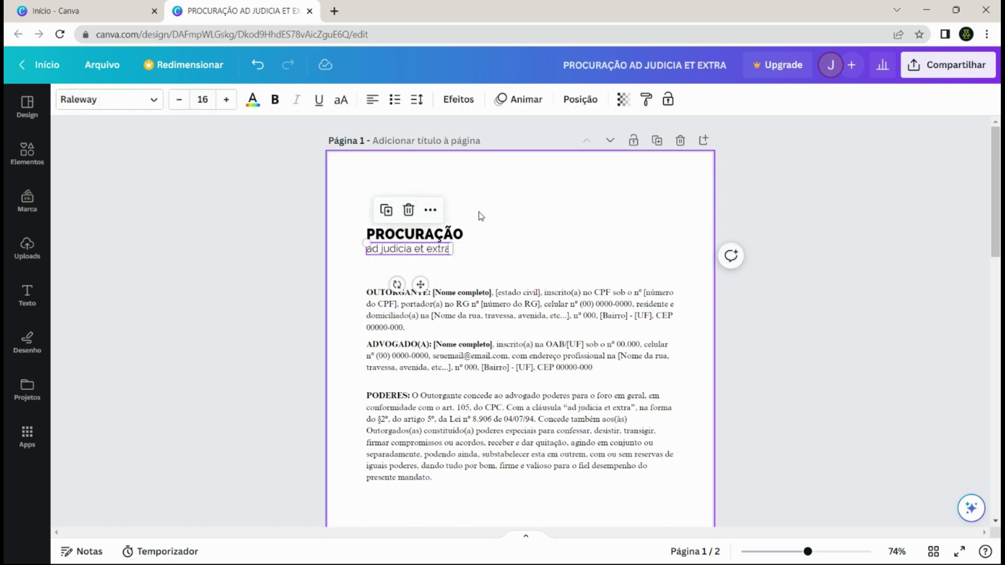
{"action": "left_click_drag", "start_coordinate": [480, 212], "coordinate": [439, 258]}
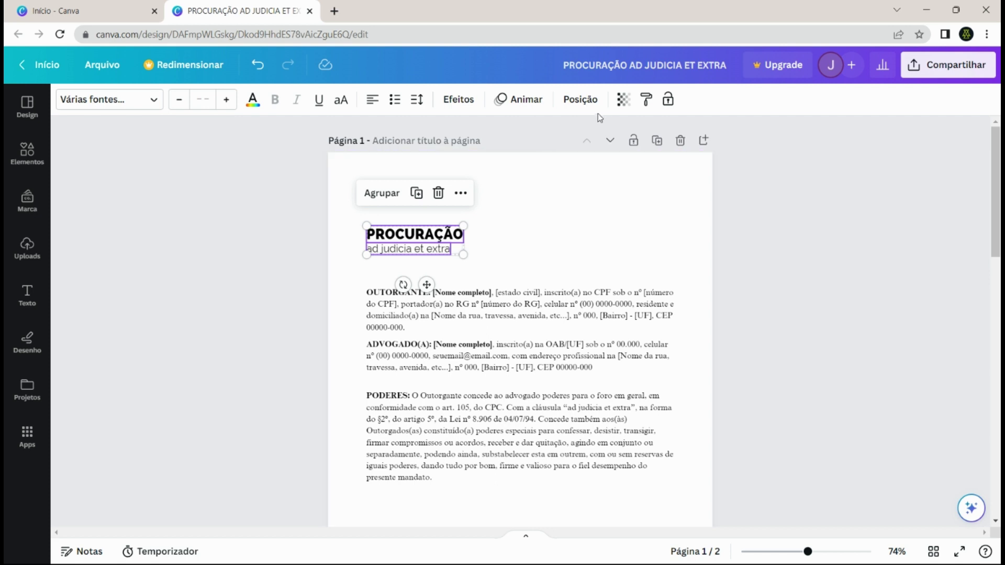
{"action": "left_click", "coordinate": [576, 100]}
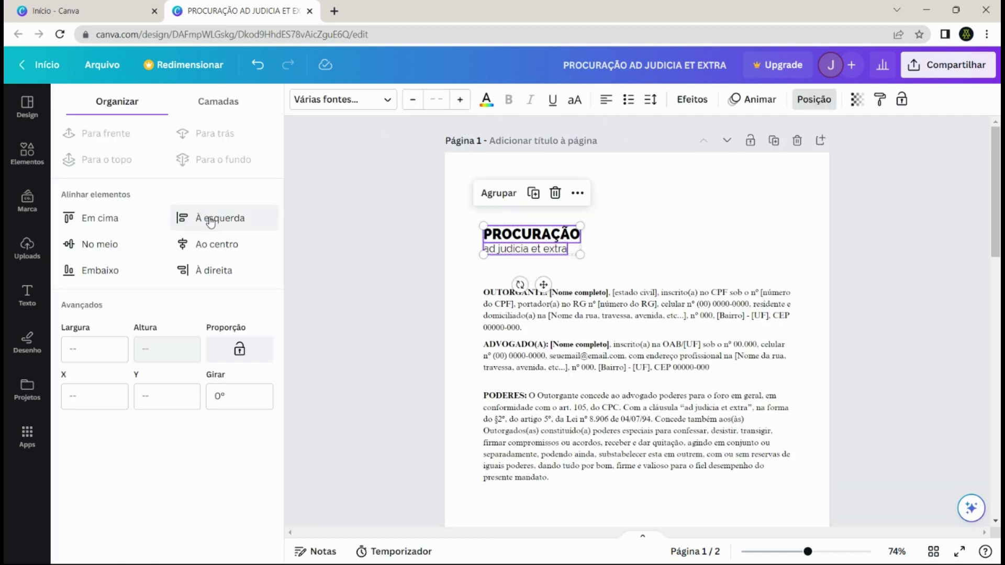
{"action": "left_click", "coordinate": [210, 220]}
{"action": "left_click", "coordinate": [643, 241]}
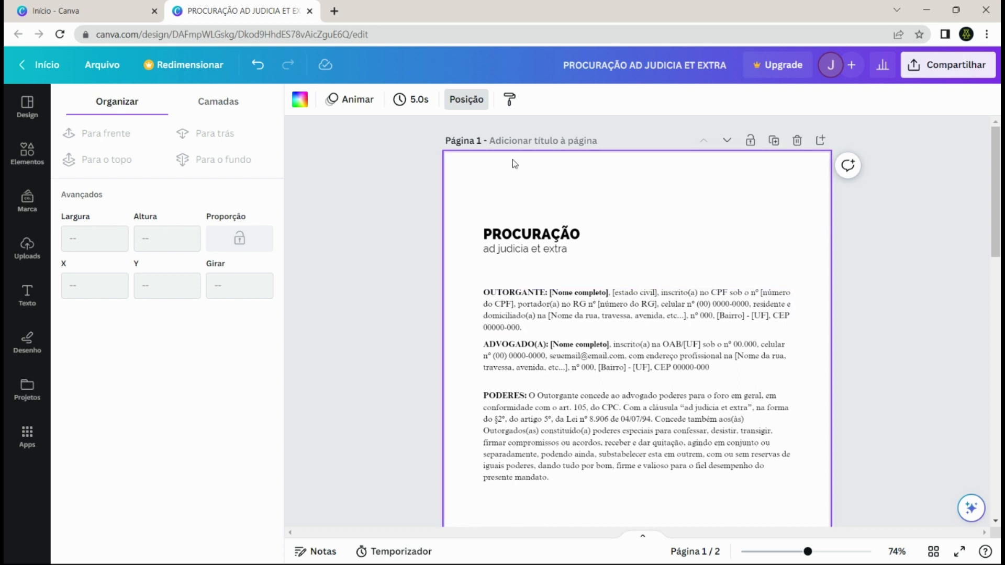
- Show the rulers and guides through the view settings
{"action": "left_click", "coordinate": [114, 70]}
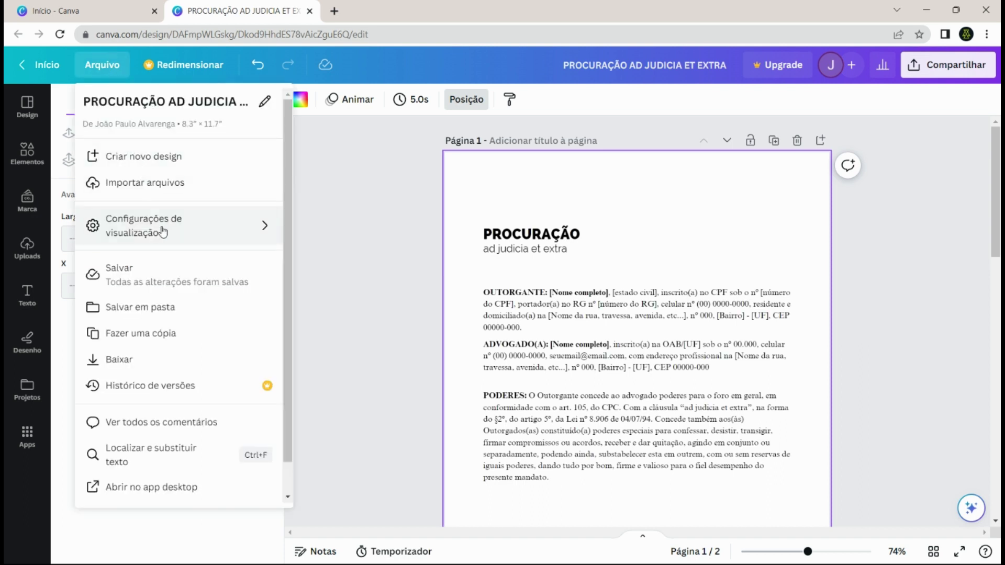
{"action": "mouse_move", "coordinate": [164, 231]}
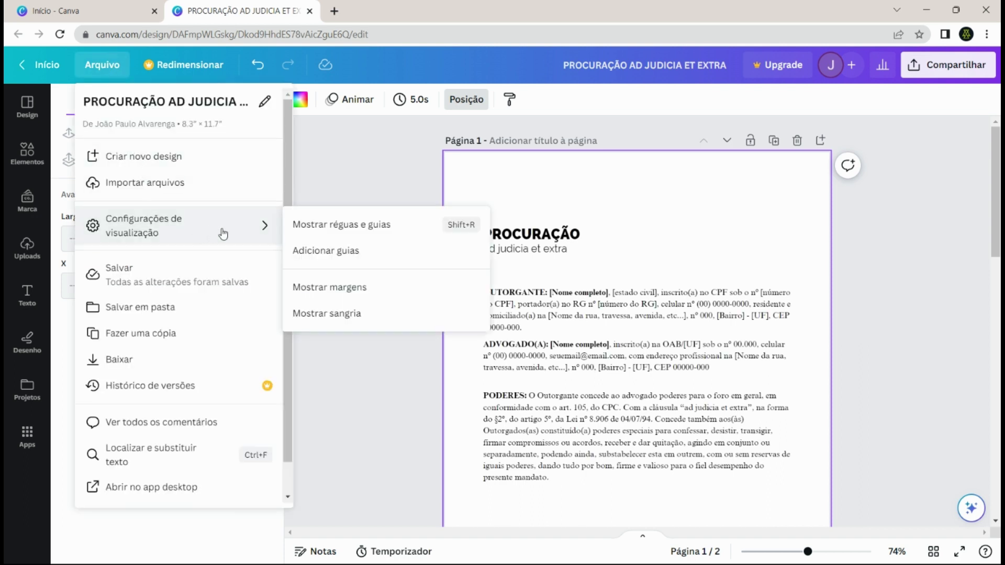
{"action": "left_click", "coordinate": [357, 230]}
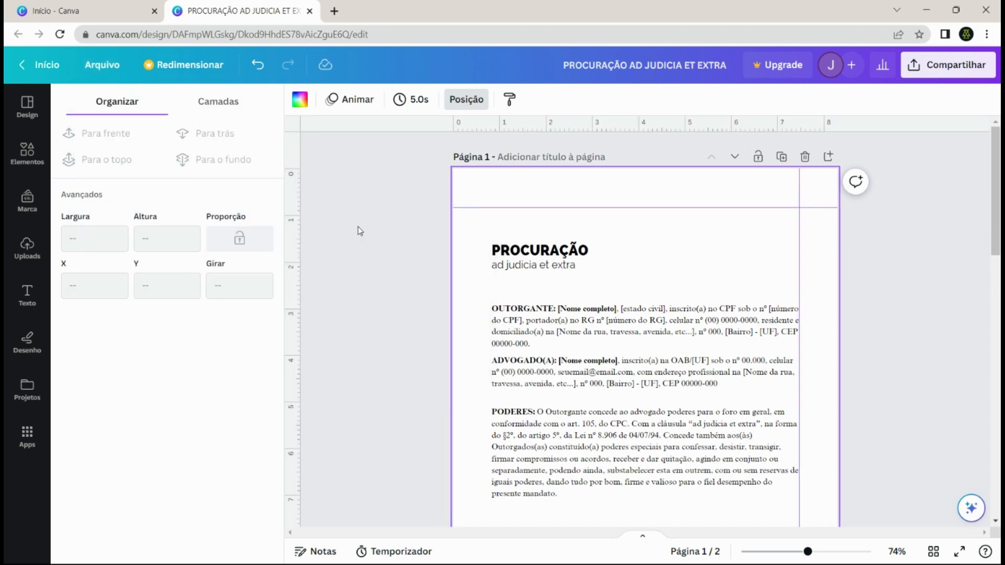
- Remove the existing horizontal guide above the title and the vertical guide along the text's right edge
{"action": "scroll", "coordinate": [654, 191], "scroll_direction": "down", "scroll_amount": 4}
{"action": "scroll", "coordinate": [696, 199], "scroll_direction": "up", "scroll_amount": 4}
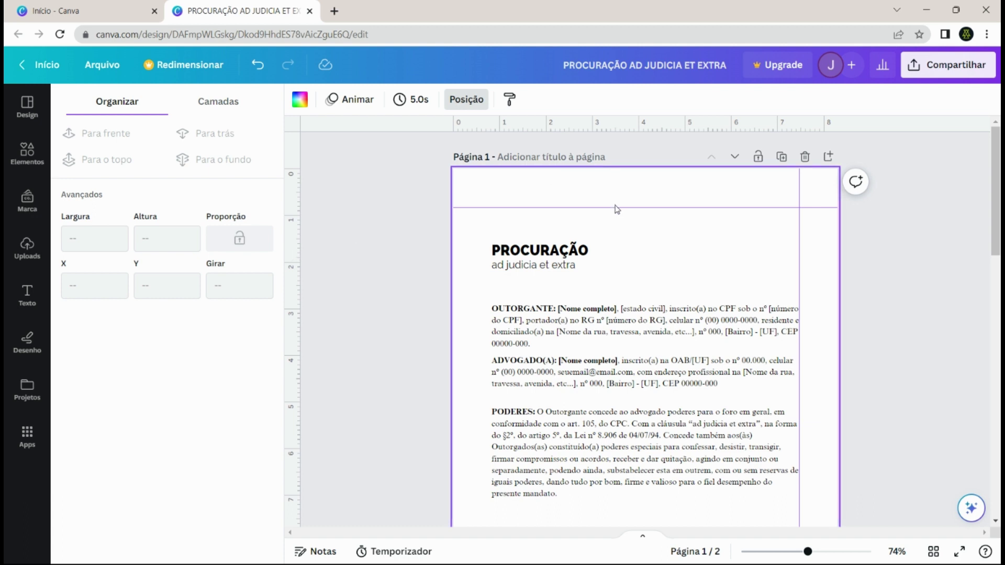
{"action": "left_click_drag", "start_coordinate": [615, 208], "coordinate": [640, 125]}
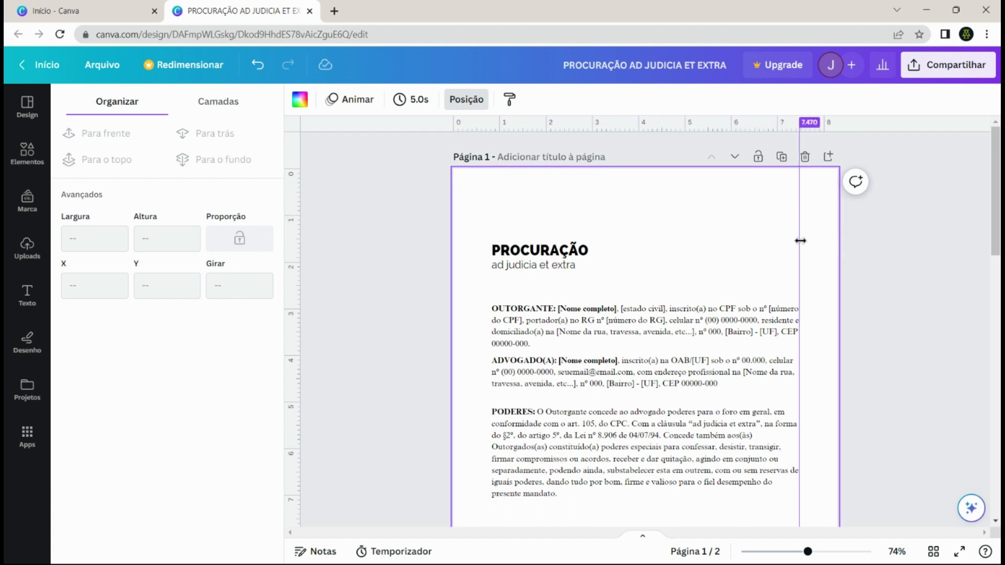
{"action": "left_click_drag", "start_coordinate": [800, 241], "coordinate": [290, 241]}
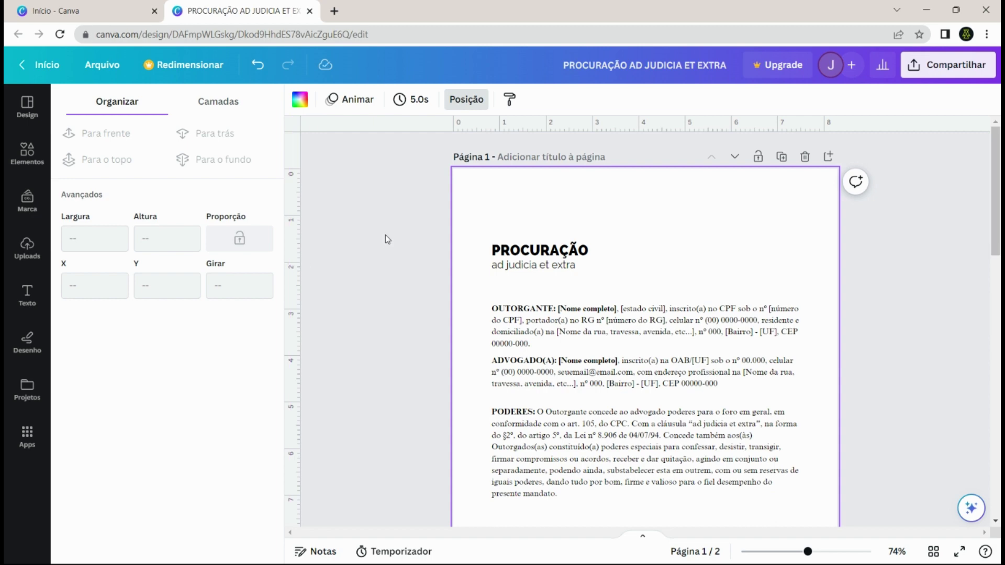
- Add a horizontal guide above the title on page 1, at 0.830 on the vertical ruler
{"action": "scroll", "coordinate": [385, 234], "scroll_direction": "down", "scroll_amount": 5}
{"action": "scroll", "coordinate": [386, 234], "scroll_direction": "up", "scroll_amount": 5}
{"action": "left_click_drag", "start_coordinate": [622, 123], "coordinate": [628, 173]}
{"action": "left_click_drag", "start_coordinate": [630, 180], "coordinate": [631, 209]}
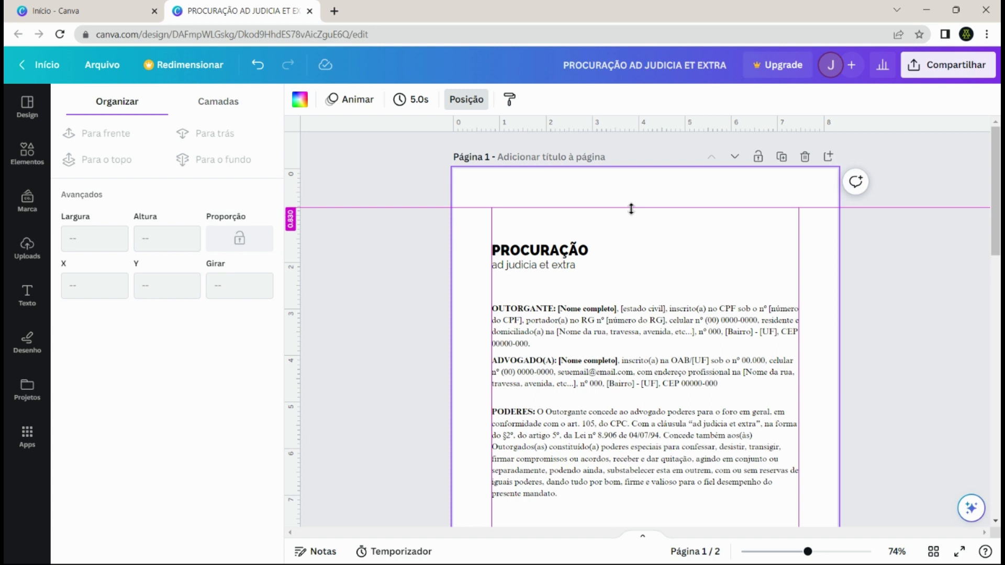
{"action": "left_click_drag", "start_coordinate": [631, 209], "coordinate": [632, 209]}
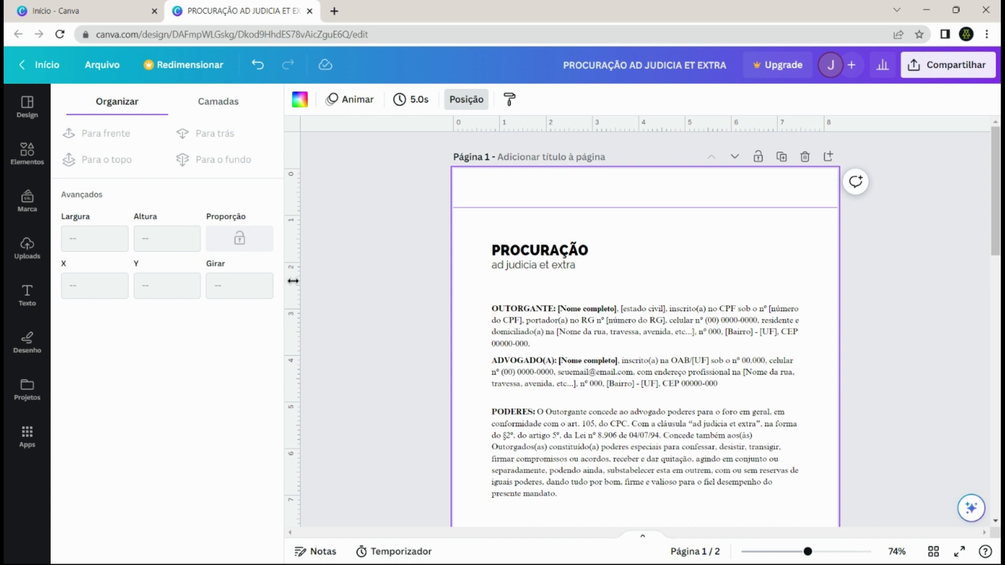
- Add vertical guides along the left and right edges of the body text and a horizontal guide near the bottom of page 1
{"action": "left_click_drag", "start_coordinate": [293, 282], "coordinate": [490, 278]}
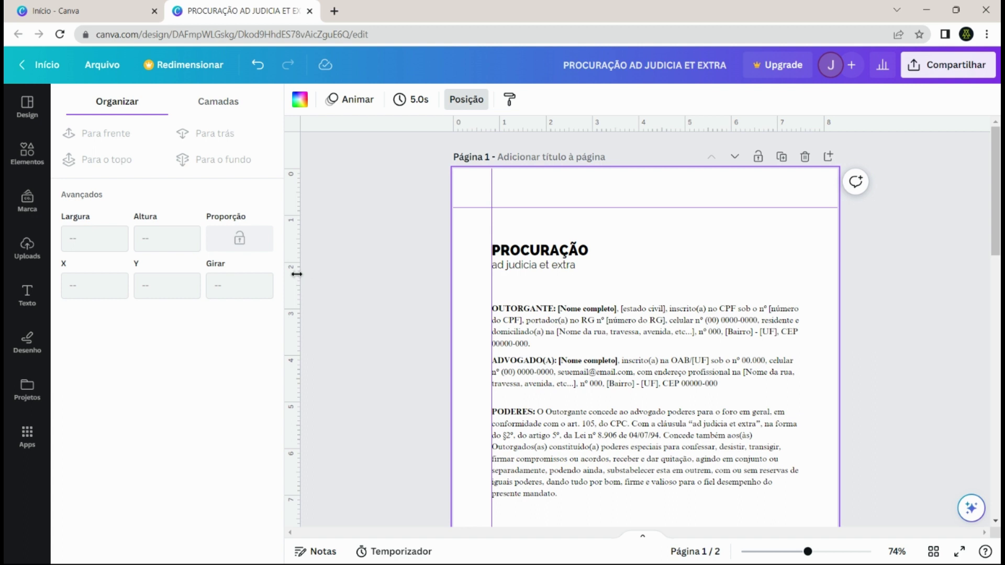
{"action": "mouse_move", "coordinate": [297, 274]}
{"action": "left_mouse_down"}
{"action": "mouse_move", "coordinate": [455, 272]}
{"action": "mouse_move", "coordinate": [799, 304]}
{"action": "left_mouse_up"}
{"action": "scroll", "coordinate": [743, 272], "scroll_direction": "down", "scroll_amount": 5}
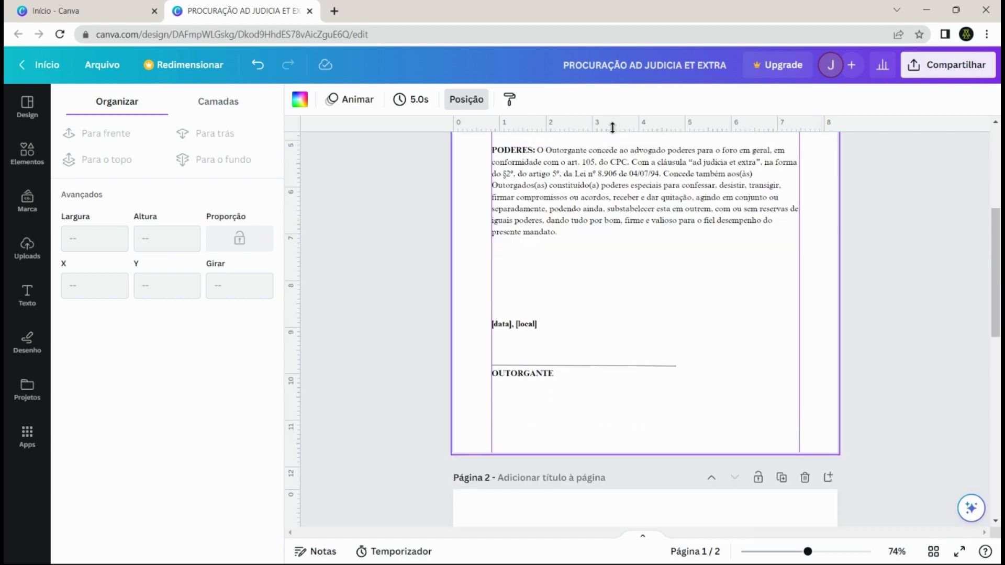
{"action": "left_click_drag", "start_coordinate": [612, 127], "coordinate": [631, 415]}
{"action": "scroll", "coordinate": [610, 284], "scroll_direction": "up", "scroll_amount": 4}
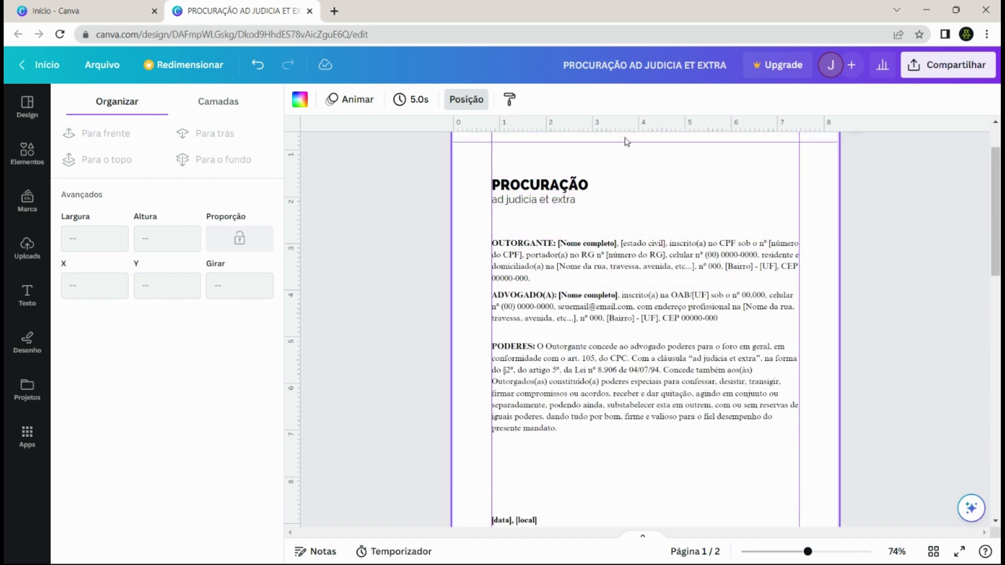
{"action": "scroll", "coordinate": [627, 141], "scroll_direction": "up", "scroll_amount": 2}
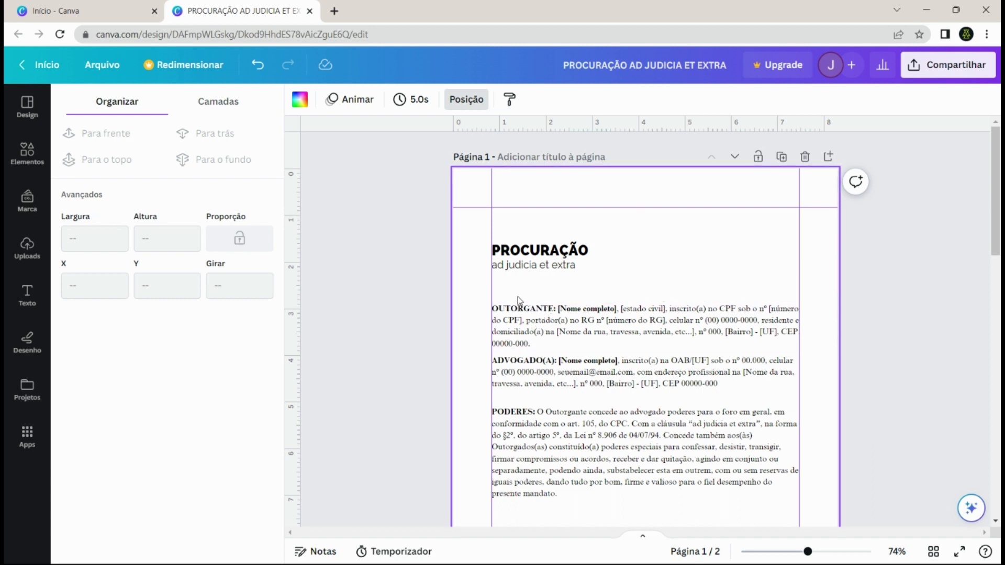
- Move the OUTORGANTE, ADVOGADO(A) and PODERES paragraphs down together by about 0.7 inch
{"action": "left_click_drag", "start_coordinate": [517, 296], "coordinate": [655, 500]}
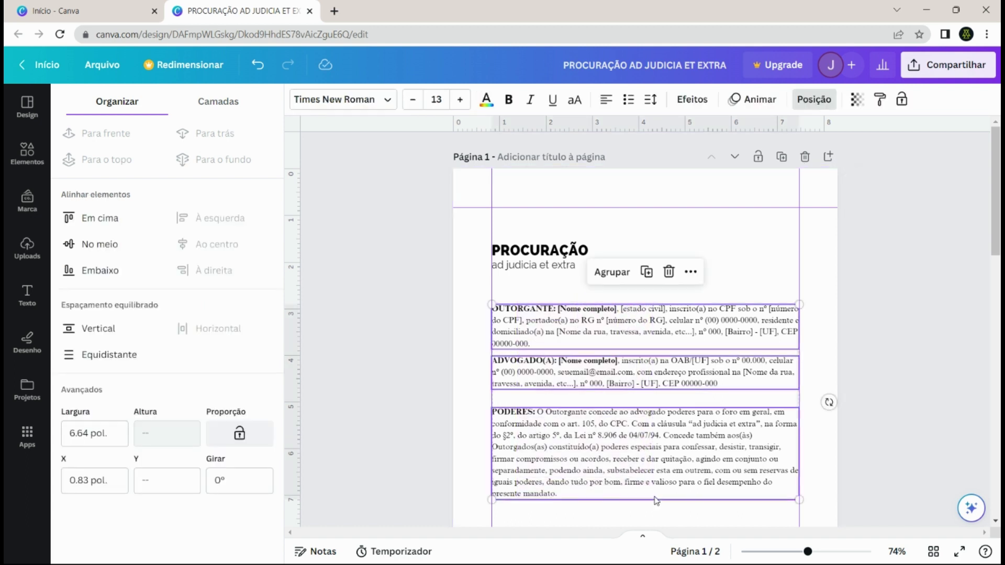
{"action": "key", "text": "Down"}
{"action": "key", "text": "Down"}
{"action": "key", "text": "Down"}
{"action": "key", "text": "Down"}
{"action": "key", "text": "Down"}
{"action": "key", "text": "Down"}
{"action": "key", "text": "Down"}
{"action": "key", "text": "Down"}
{"action": "key", "text": "Down"}
{"action": "key", "text": "Down"}
{"action": "key", "text": "Down"}
{"action": "key", "text": "Down"}
{"action": "key", "text": "Down"}
{"action": "key", "text": "Down"}
{"action": "key", "text": "Down"}
{"action": "key", "text": "Down"}
{"action": "key", "text": "Down"}
{"action": "key", "text": "Down"}
{"action": "key", "text": "Down"}
{"action": "key", "text": "Down"}
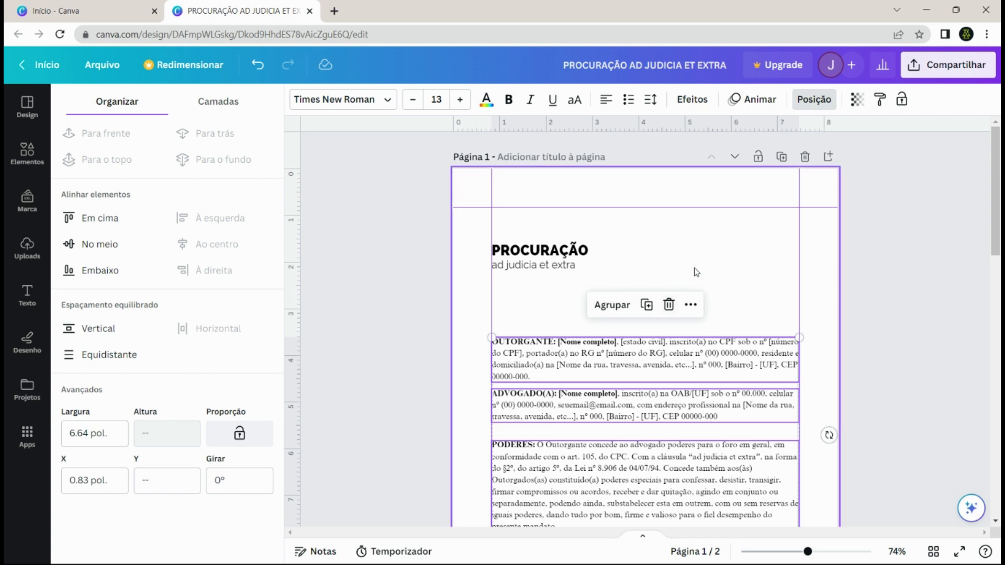
{"action": "left_click", "coordinate": [710, 263]}
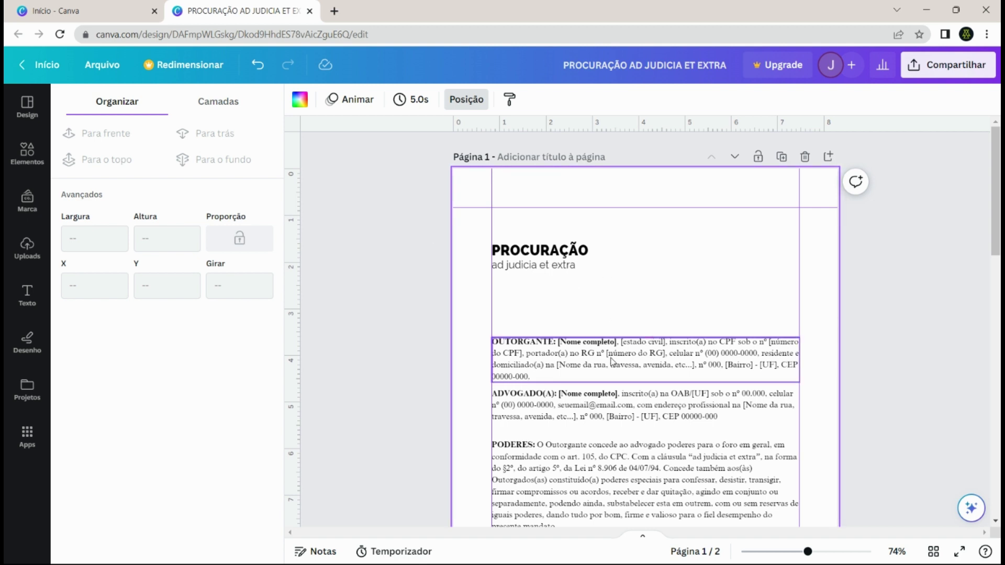
- Duplicate the OUTORGANTE paragraph below the subtitle and replace its text with the explanation starting "A procuração é um documento que nos permite atuar em seu nome"
{"action": "left_click_drag", "start_coordinate": [606, 346], "coordinate": [628, 283]}
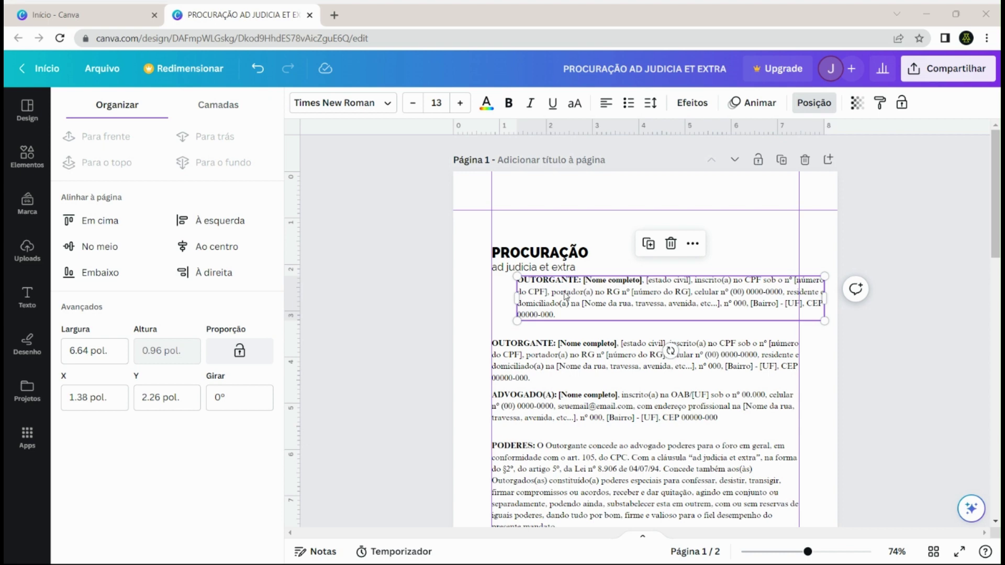
{"action": "double_click", "coordinate": [622, 302]}
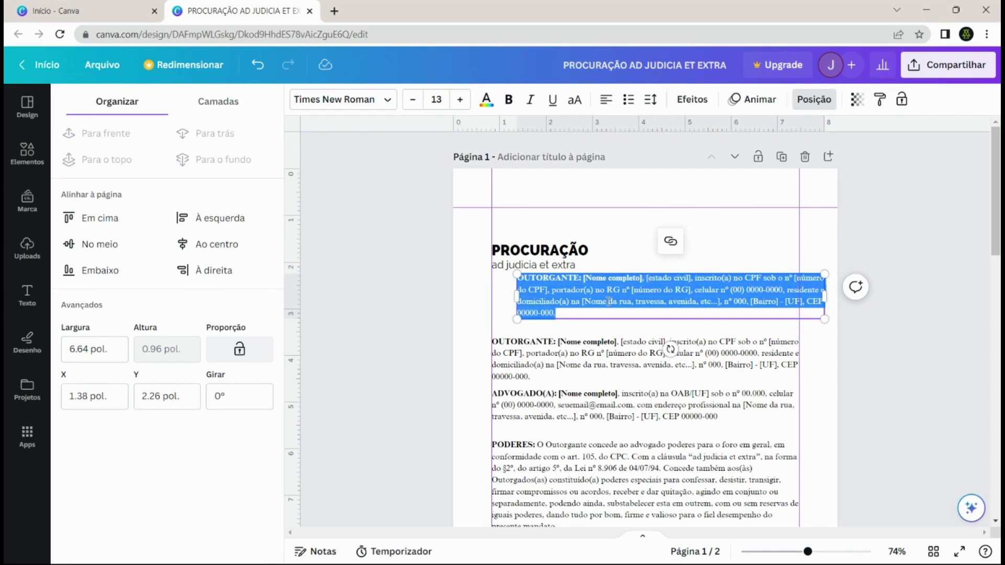
{"action": "type", "text": "A procuração é um documento que nos permite atuar em seu nome em assuntos legais. Ao assiná-la, você nos dá poderes para tomar decisões, comparecer a audiências e agir em seu interesse perante a justiça."}
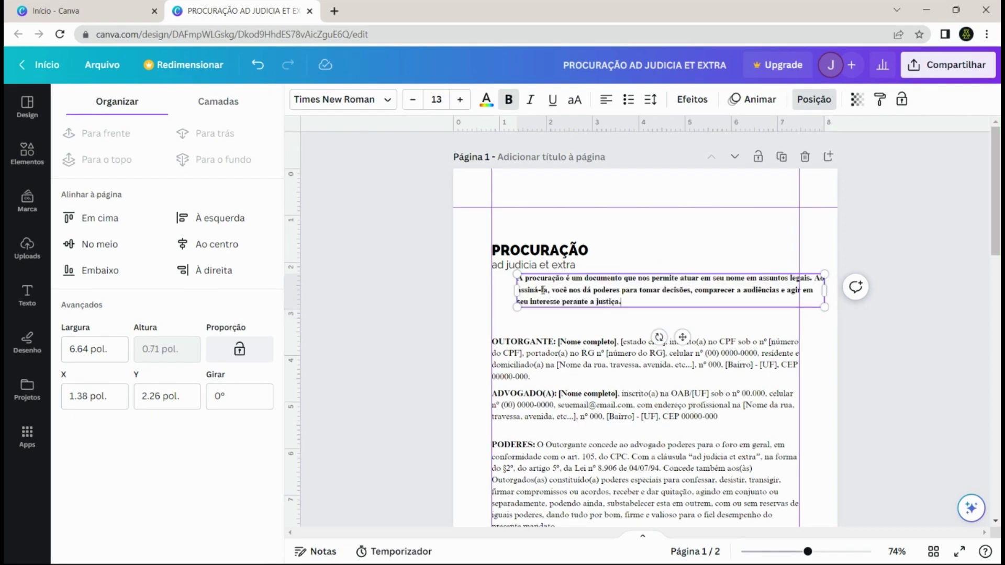
- Remove the bold formatting from the whole explanatory paragraph
{"action": "left_click_drag", "start_coordinate": [519, 283], "coordinate": [621, 302]}
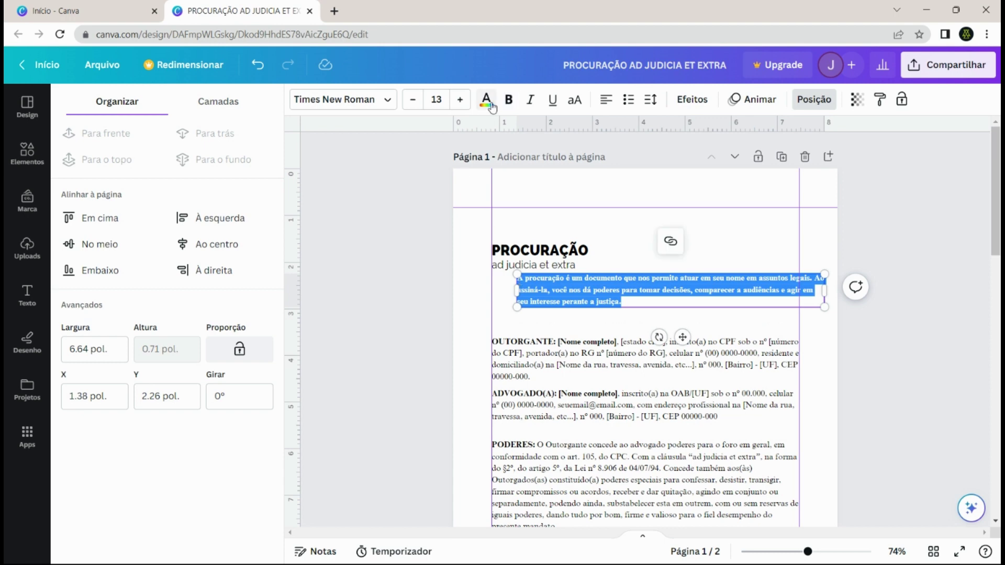
{"action": "left_click", "coordinate": [508, 104]}
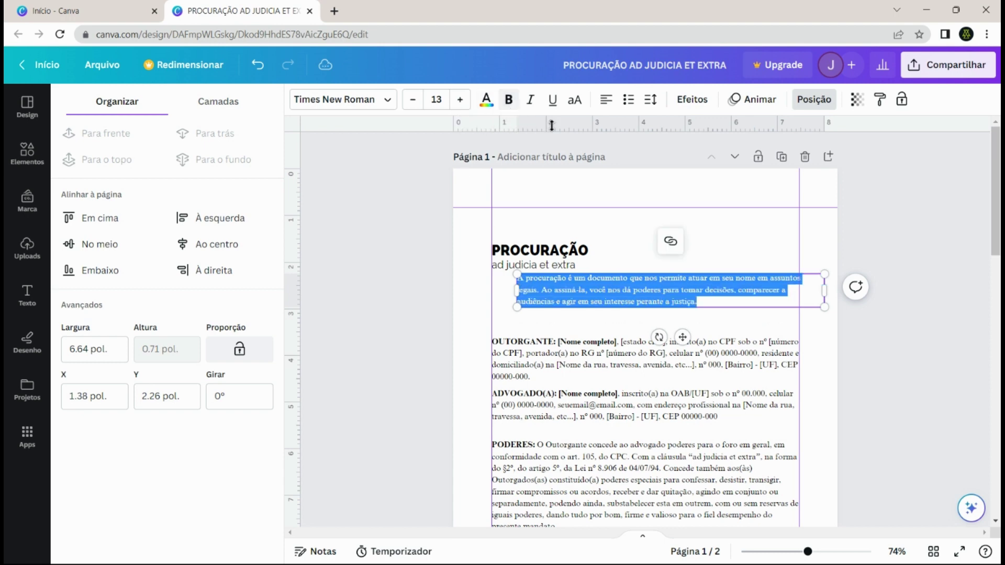
{"action": "left_click", "coordinate": [627, 229]}
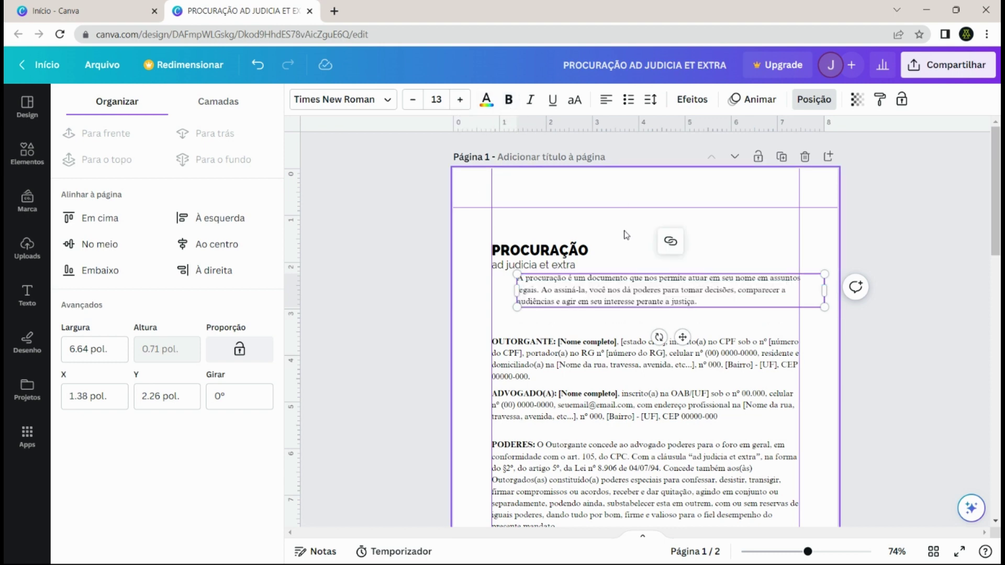
- Narrow the explanatory paragraph's box to 4.34 pol., ending at the right margin guide, and place it beside the title at Y 1.57 pol
{"action": "left_click", "coordinate": [583, 293]}
{"action": "left_click_drag", "start_coordinate": [518, 291], "coordinate": [597, 291]}
{"action": "left_click_drag", "start_coordinate": [825, 297], "coordinate": [798, 296]}
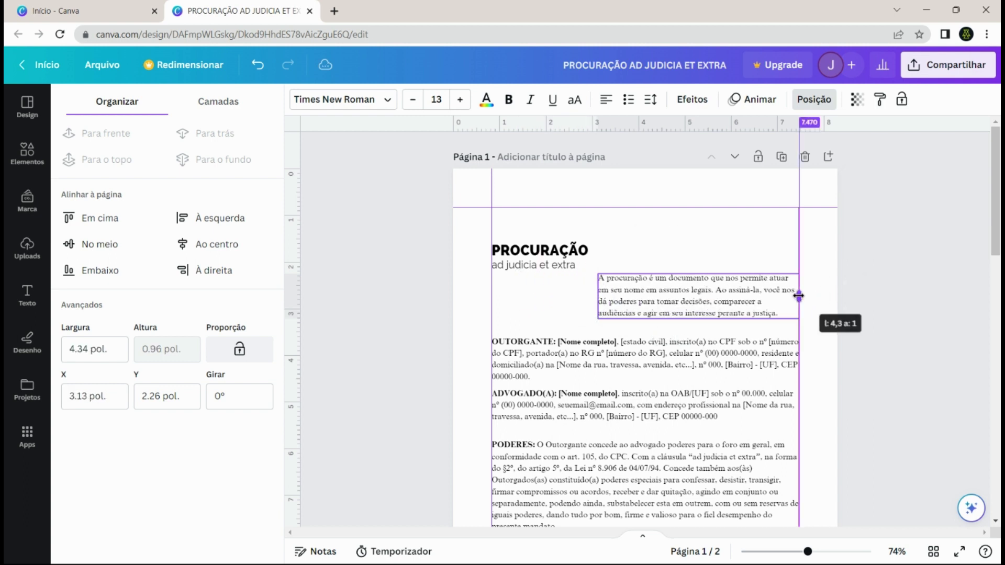
{"action": "left_click_drag", "start_coordinate": [694, 317], "coordinate": [696, 285]}
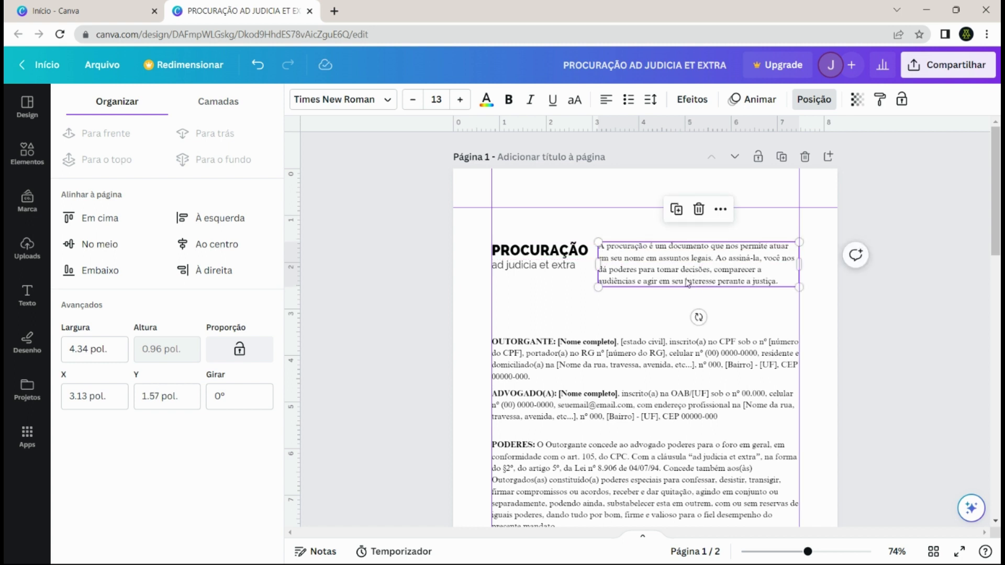
{"action": "scroll", "coordinate": [658, 270], "scroll_direction": "down", "scroll_amount": 3}
{"action": "scroll", "coordinate": [657, 261], "scroll_direction": "up", "scroll_amount": 3}
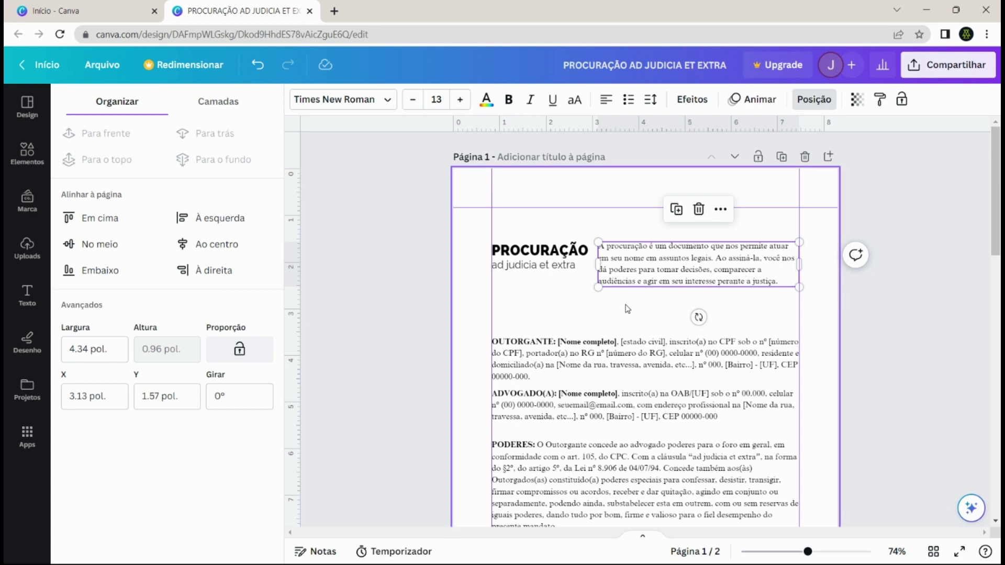
{"action": "left_click", "coordinate": [570, 289]}
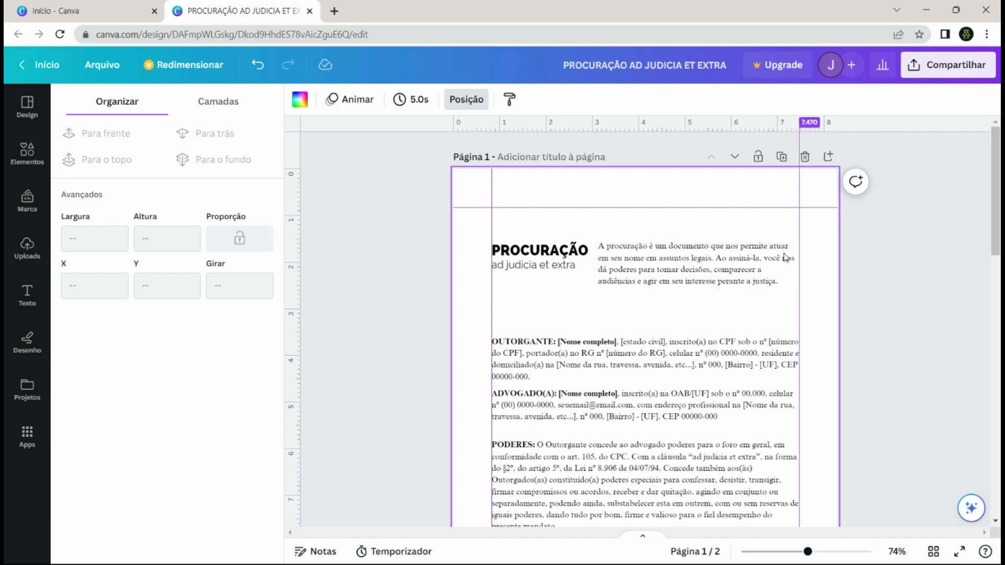
- Copy the formatting of the "Corpo do texto" sample on page 2 and apply it to the explanatory paragraph on page 1
{"action": "scroll", "coordinate": [702, 281], "scroll_direction": "down", "scroll_amount": 10}
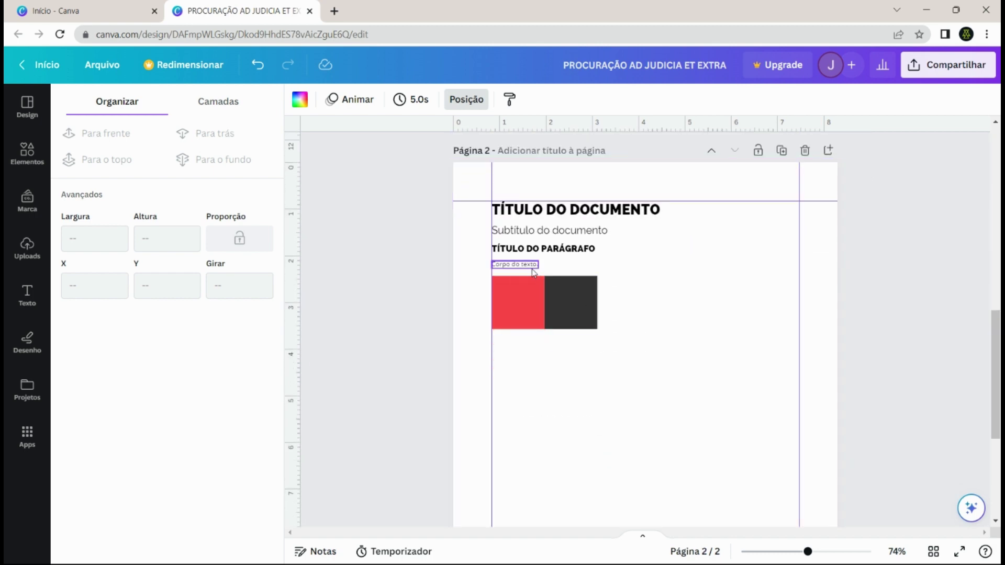
{"action": "left_click", "coordinate": [532, 269]}
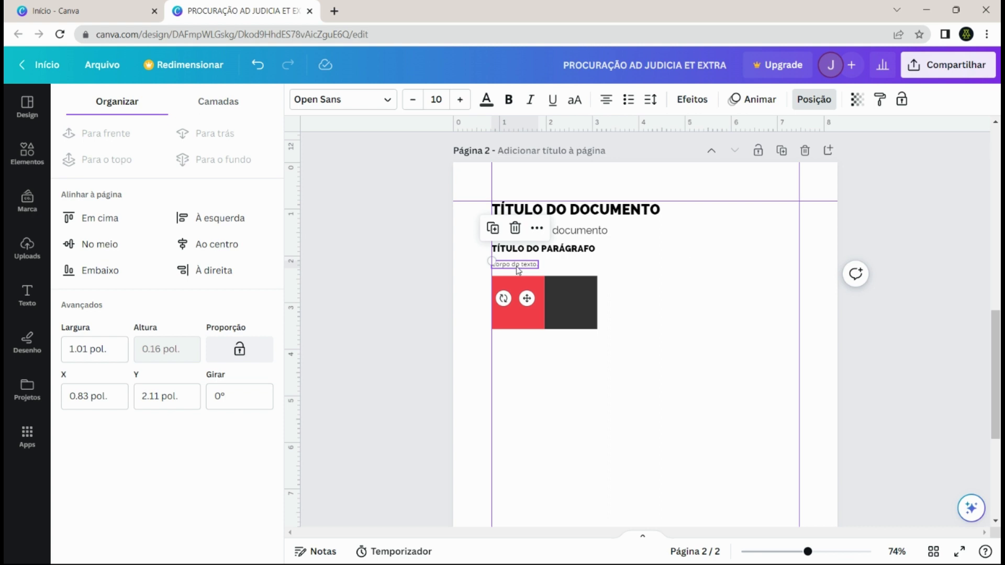
{"action": "right_click", "coordinate": [517, 266]}
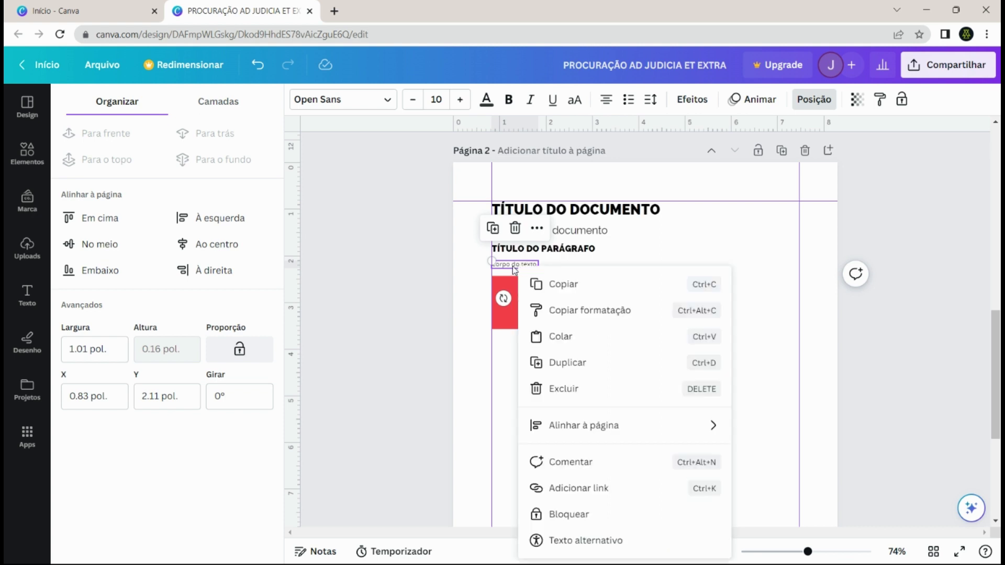
{"action": "left_click", "coordinate": [513, 266]}
{"action": "right_click", "coordinate": [514, 266]}
{"action": "left_click", "coordinate": [680, 260]}
{"action": "left_click", "coordinate": [680, 260]}
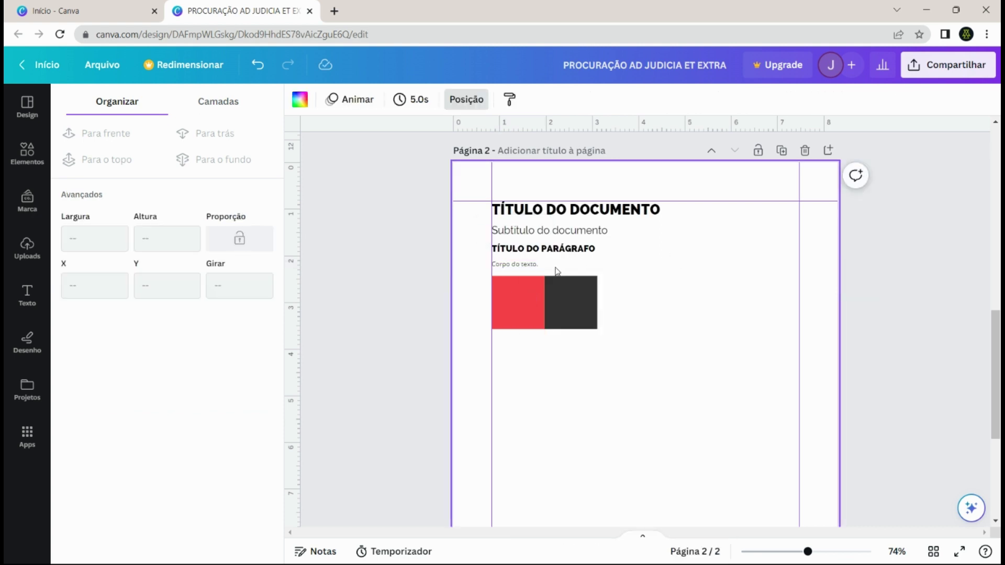
{"action": "right_click", "coordinate": [515, 271]}
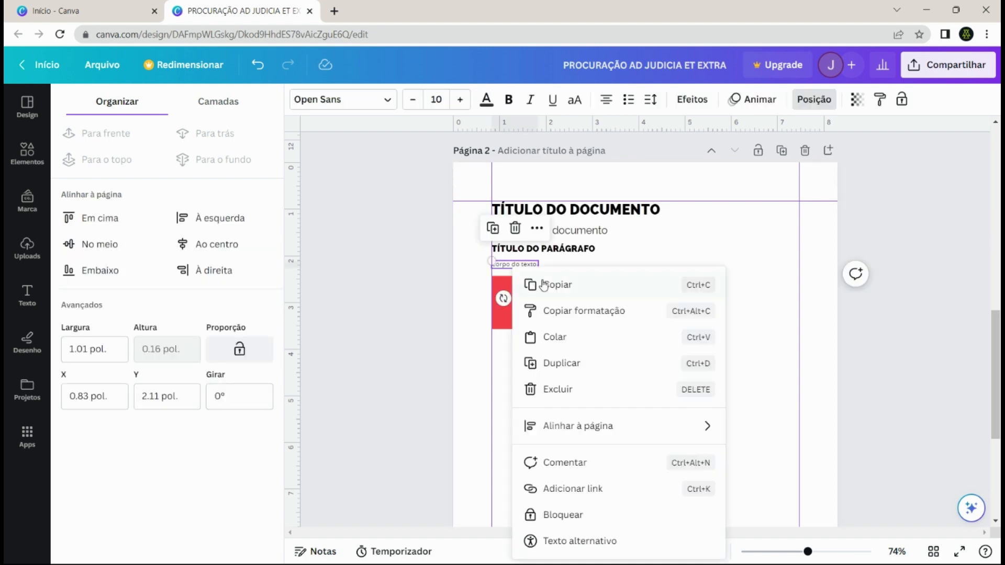
{"action": "left_click", "coordinate": [540, 311]}
{"action": "scroll", "coordinate": [600, 279], "scroll_direction": "up", "scroll_amount": 10}
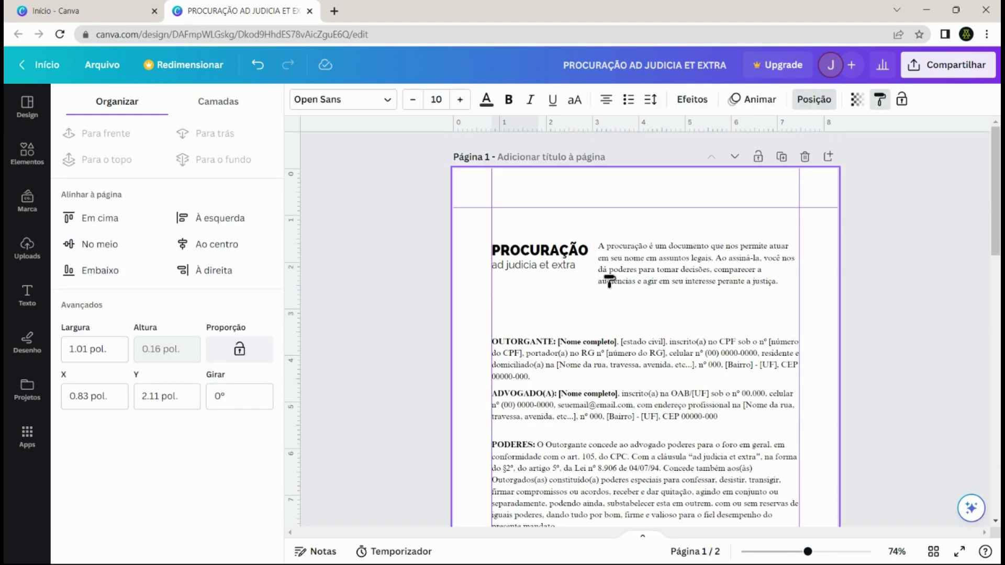
{"action": "left_click", "coordinate": [661, 274]}
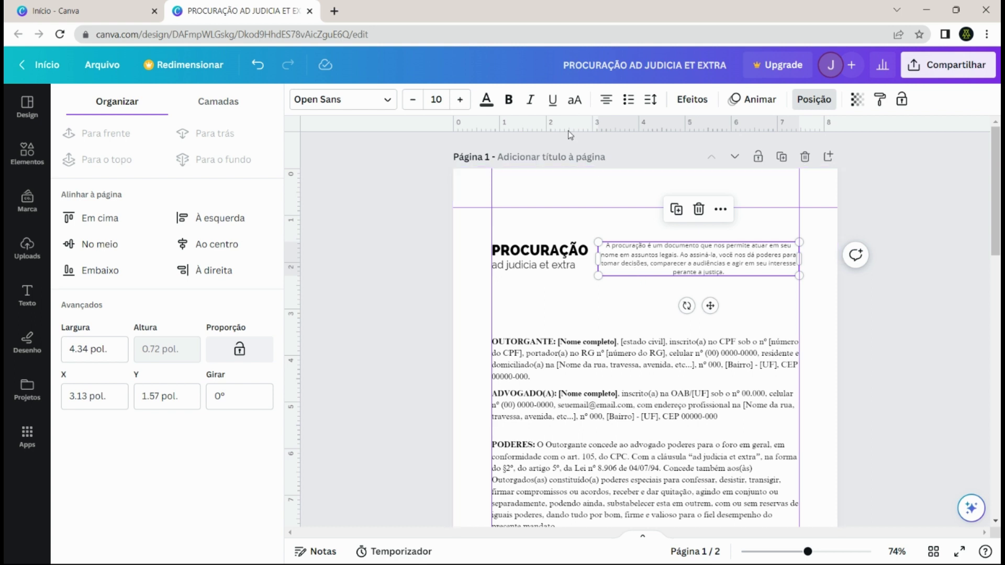
- Left-align the explanatory paragraph's text and narrow its box from the left to widen the gap to the title
{"action": "left_click", "coordinate": [606, 100]}
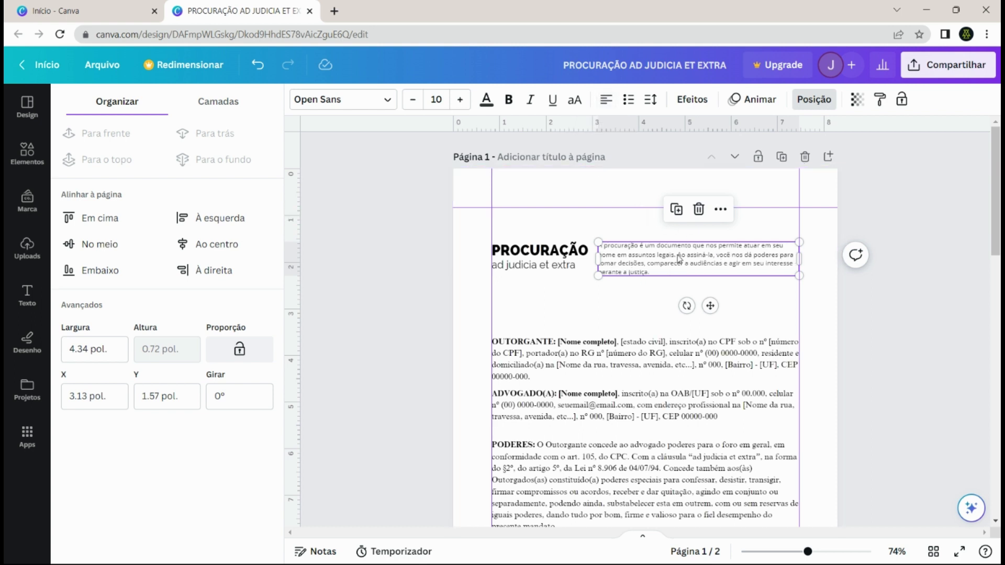
{"action": "left_click_drag", "start_coordinate": [602, 253], "coordinate": [643, 276]}
{"action": "left_click", "coordinate": [588, 278]}
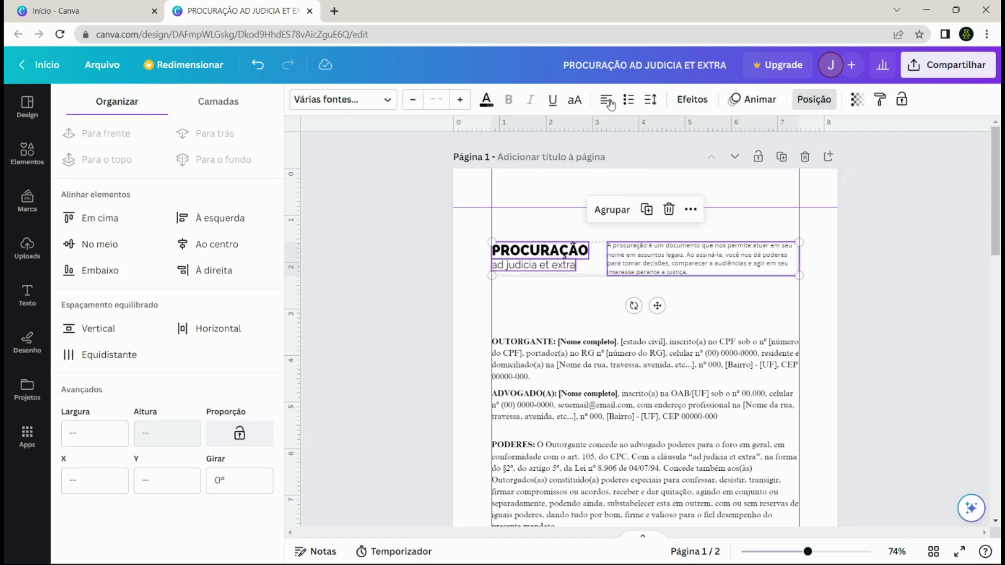
{"action": "left_click", "coordinate": [556, 231]}
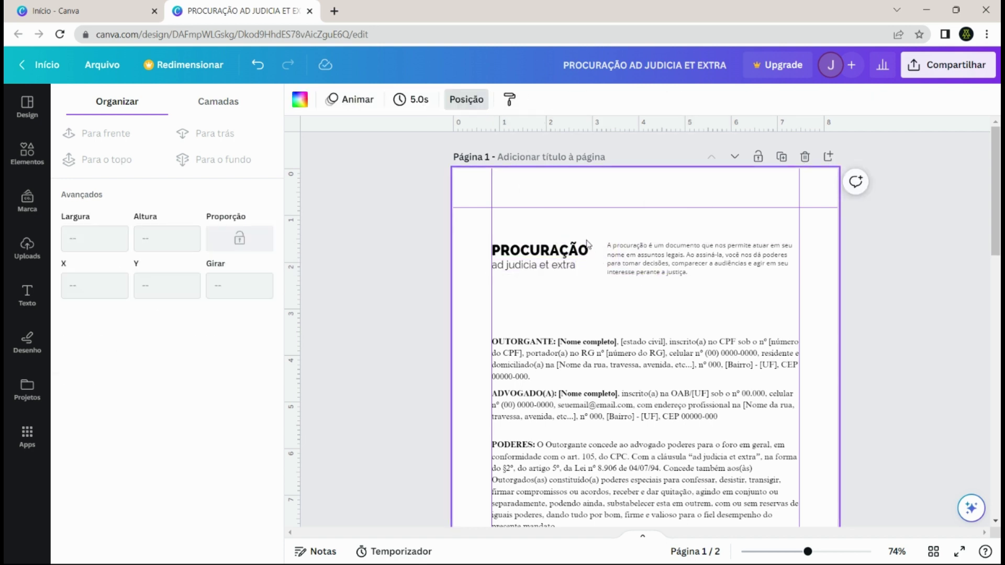
- Group the PROCURAÇÃO title with its subtitle and middle-align the group with the explanatory paragraph
{"action": "left_click_drag", "start_coordinate": [594, 240], "coordinate": [515, 280]}
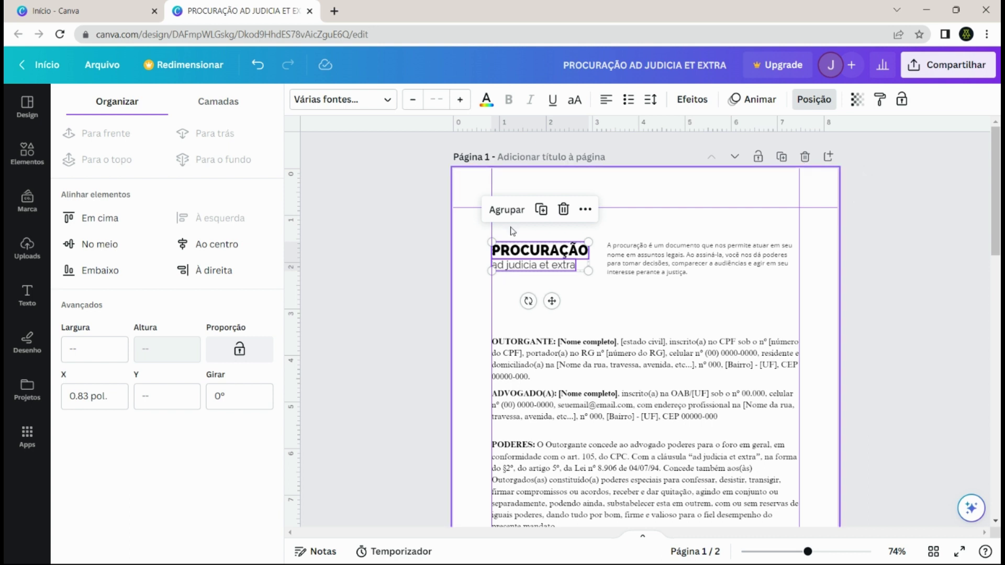
{"action": "left_click", "coordinate": [512, 210]}
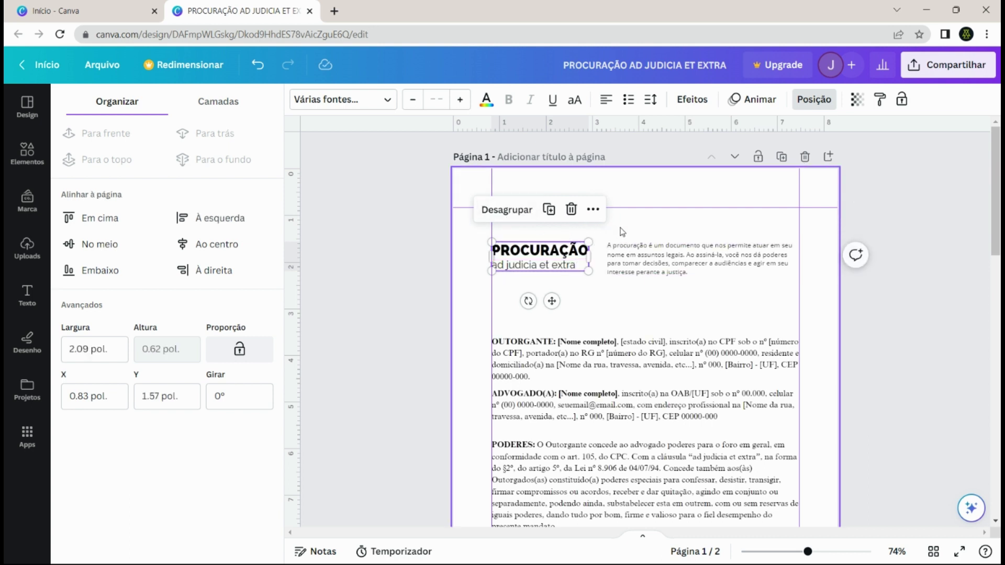
{"action": "left_click_drag", "start_coordinate": [623, 229], "coordinate": [566, 279]}
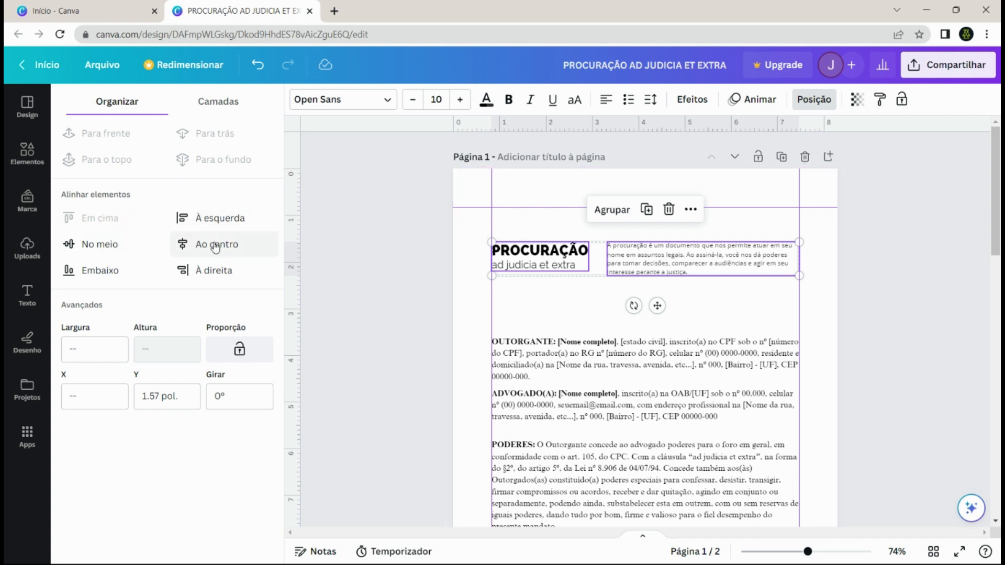
{"action": "left_click", "coordinate": [105, 245]}
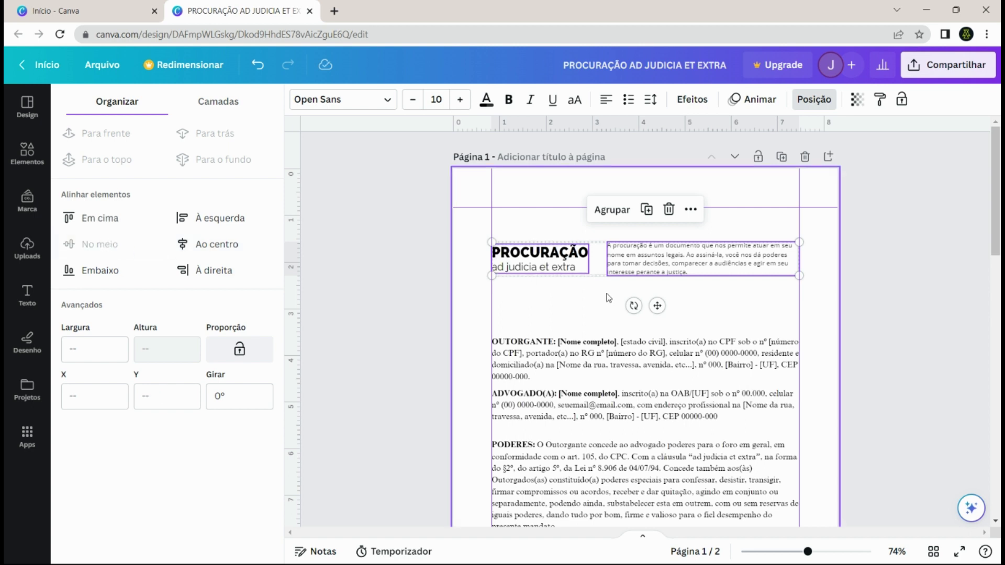
{"action": "left_click", "coordinate": [563, 297]}
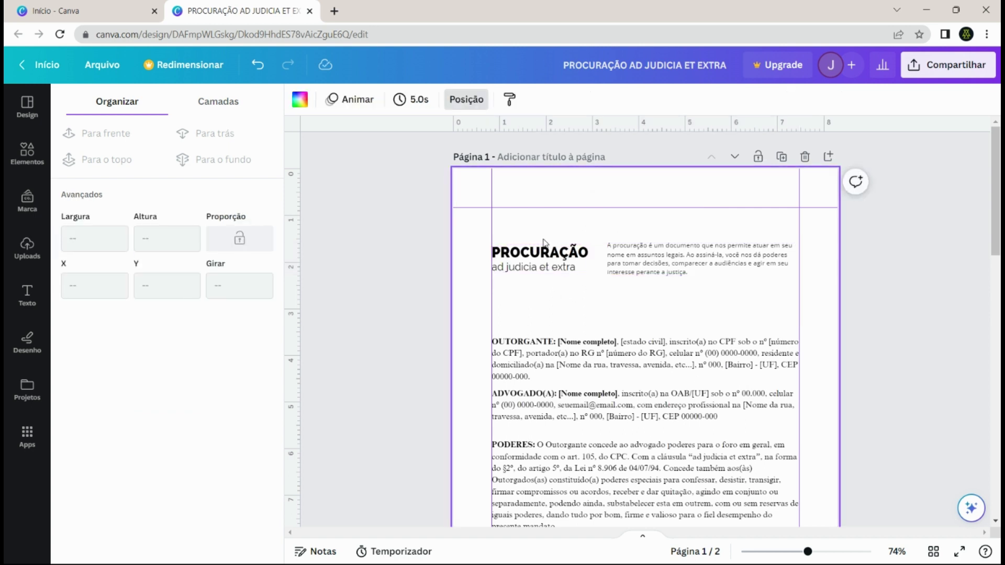
- Move the title group and the explanatory paragraph down together by about 0.5 inch, closer to the body text
{"action": "left_click_drag", "start_coordinate": [482, 235], "coordinate": [735, 292]}
{"action": "key", "text": "shift+Down"}
{"action": "key", "text": "shift+Down"}
{"action": "key", "text": "shift+Down"}
{"action": "key", "text": "shift+Down"}
{"action": "key", "text": "shift+Down"}
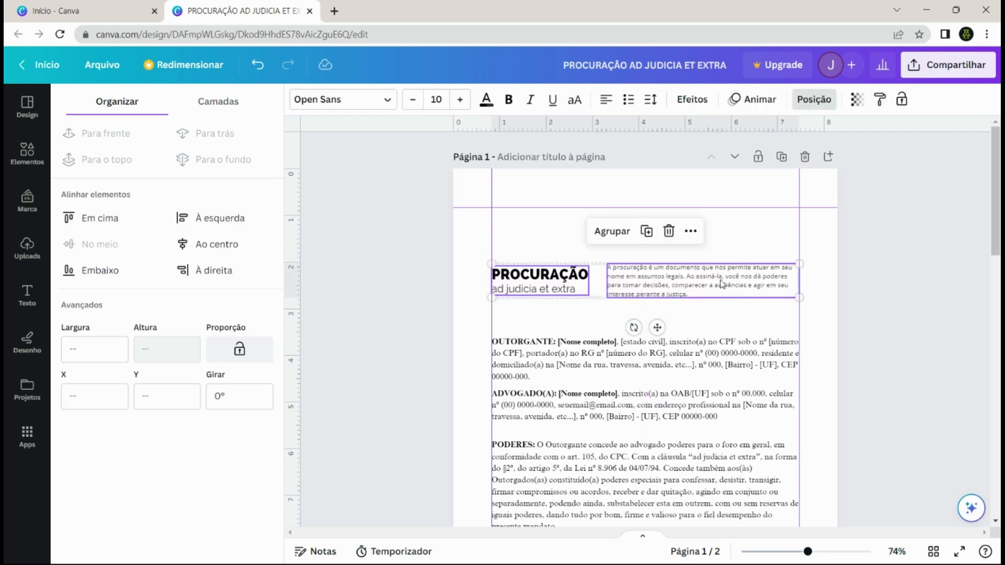
{"action": "left_click", "coordinate": [767, 241]}
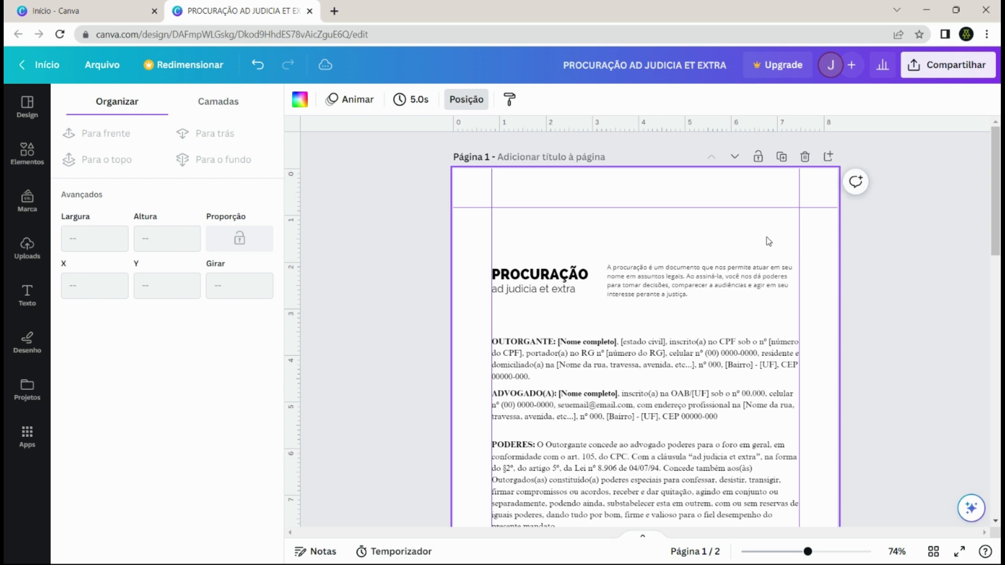
- Delete the "OUTORGANTE:" label from the start of the first body paragraph on page 1
{"action": "left_click", "coordinate": [573, 358]}
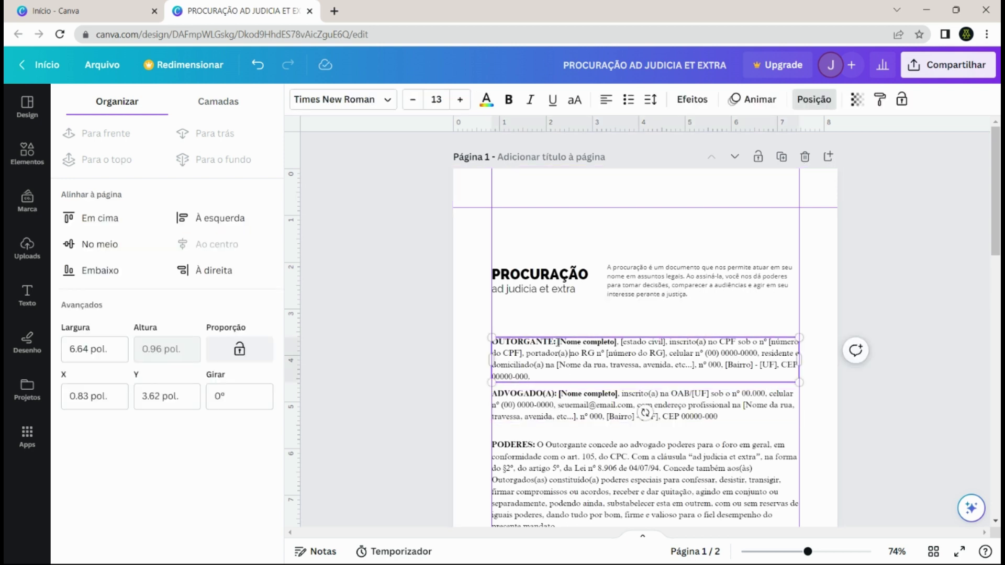
{"action": "left_click_drag", "start_coordinate": [560, 343], "coordinate": [509, 337]}
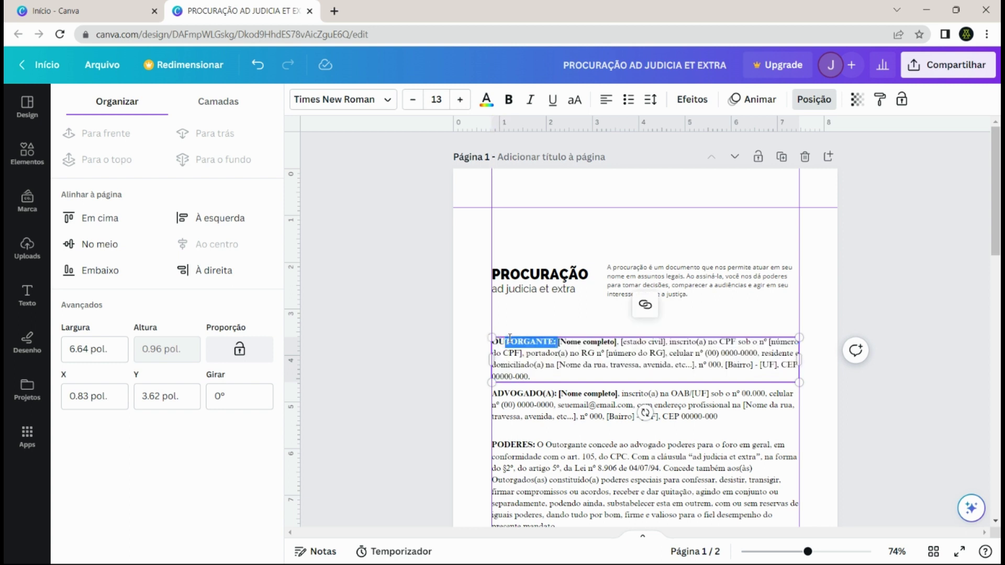
{"action": "key", "text": "BackSpace"}
{"action": "key", "text": "BackSpace"}
{"action": "key", "text": "BackSpace"}
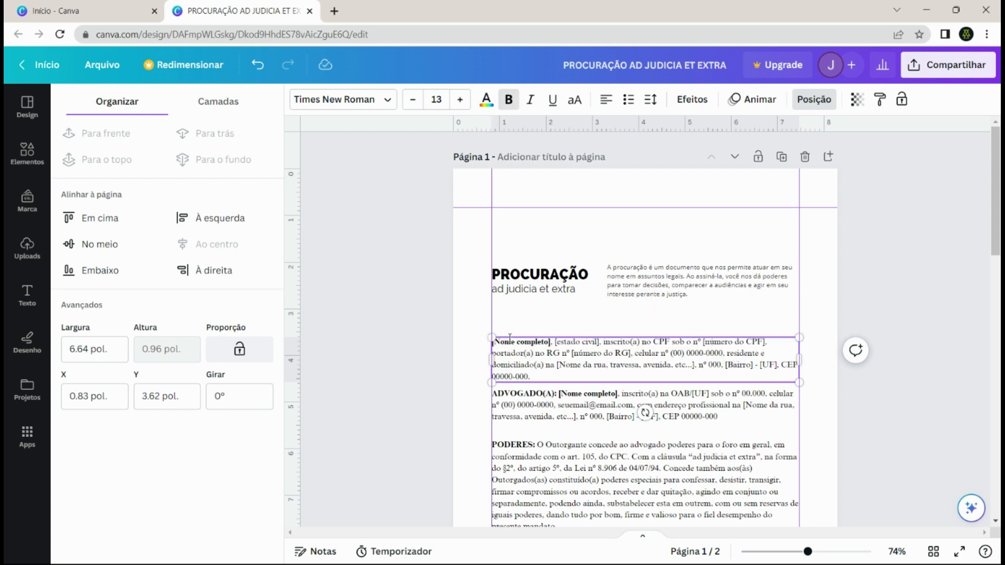
{"action": "left_click", "coordinate": [542, 326]}
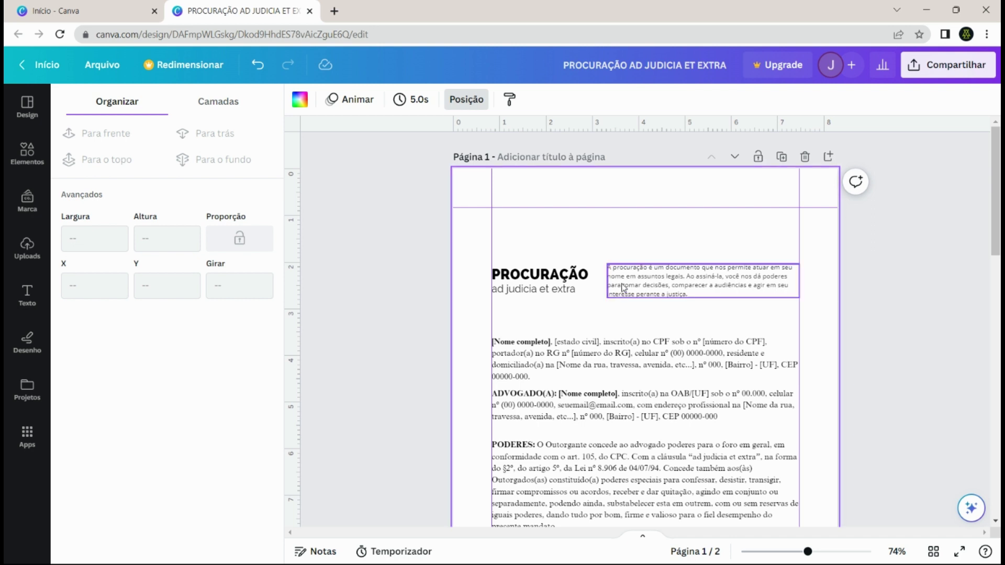
- Copy the explanatory paragraph's formatting and apply it to the first body paragraph
{"action": "right_click", "coordinate": [654, 293]}
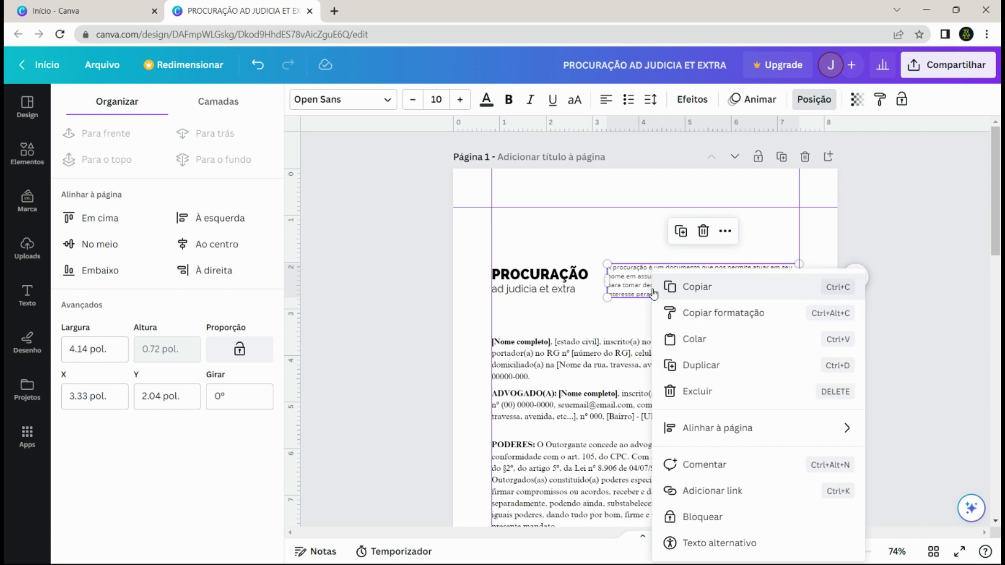
{"action": "left_click", "coordinate": [684, 310]}
{"action": "left_click", "coordinate": [562, 356]}
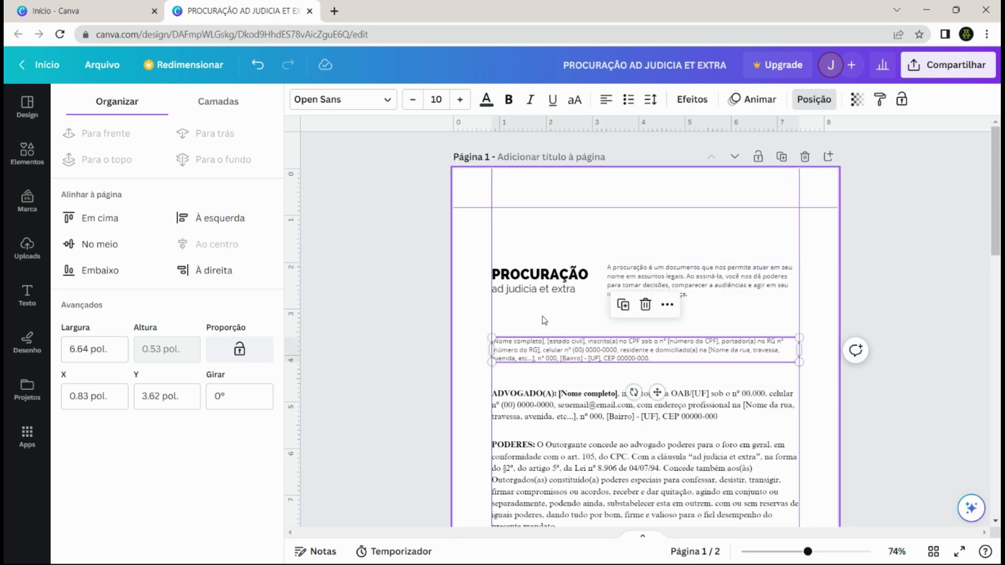
- Bold "[Nome completo]" in the first body paragraph and move the paragraph down by about 0.17 inch
{"action": "left_click", "coordinate": [543, 343]}
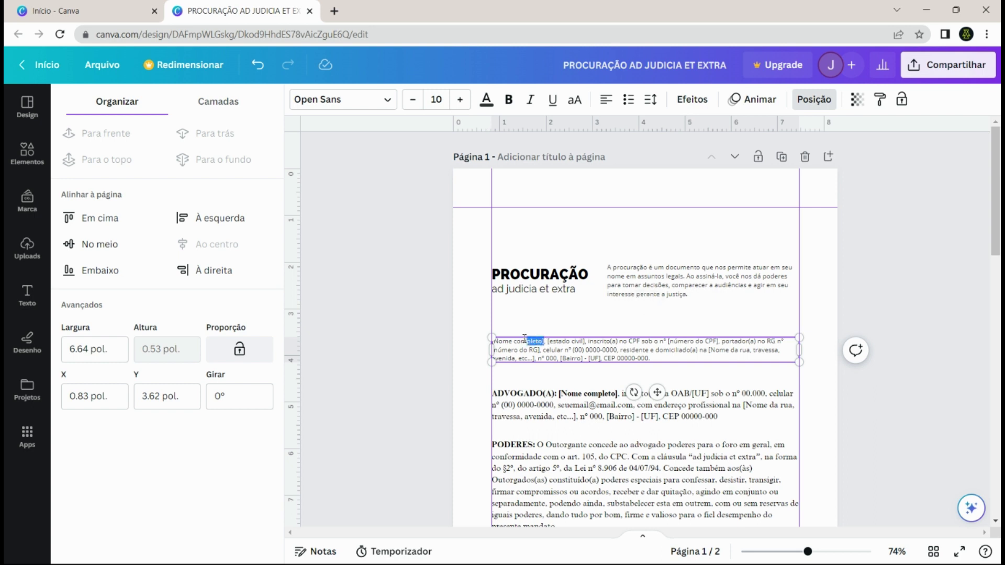
{"action": "left_click_drag", "start_coordinate": [524, 339], "coordinate": [502, 341]}
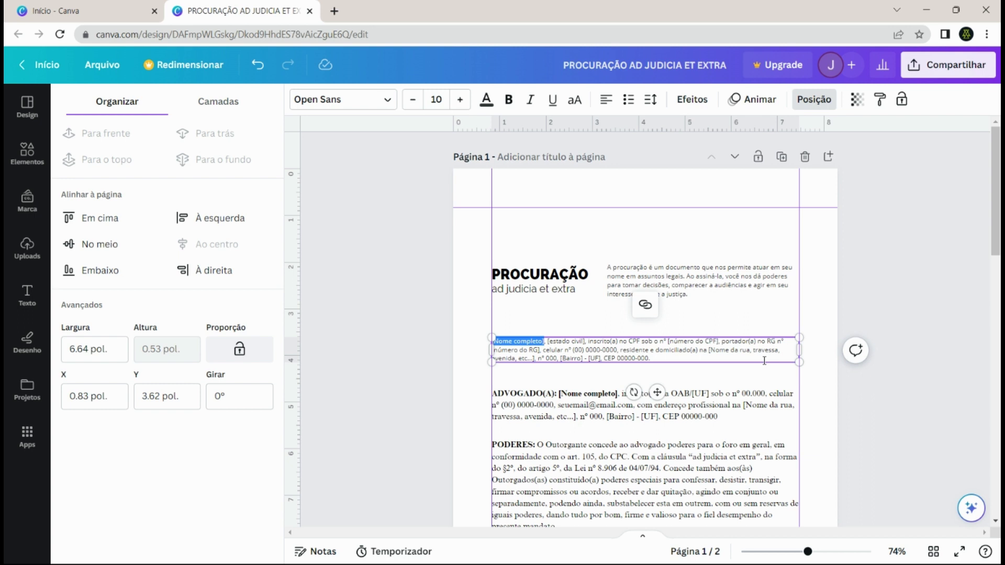
{"action": "left_click", "coordinate": [508, 100]}
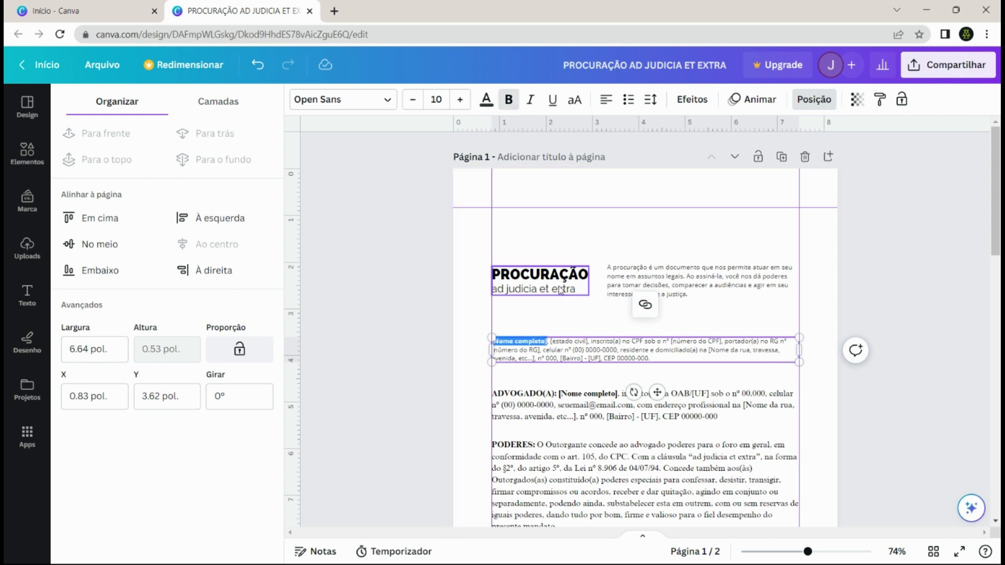
{"action": "left_click", "coordinate": [571, 330]}
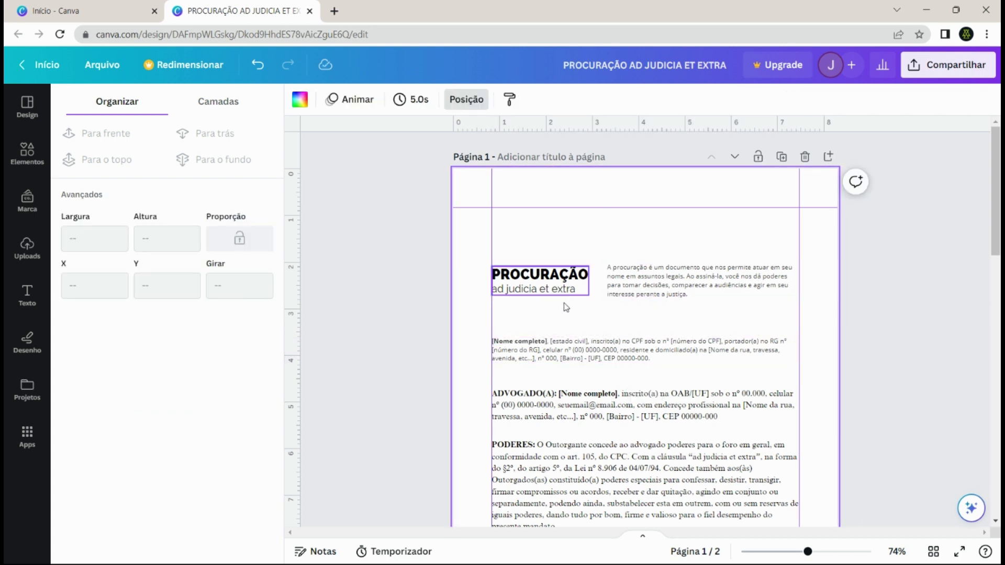
{"action": "left_click_drag", "start_coordinate": [564, 358], "coordinate": [565, 366]}
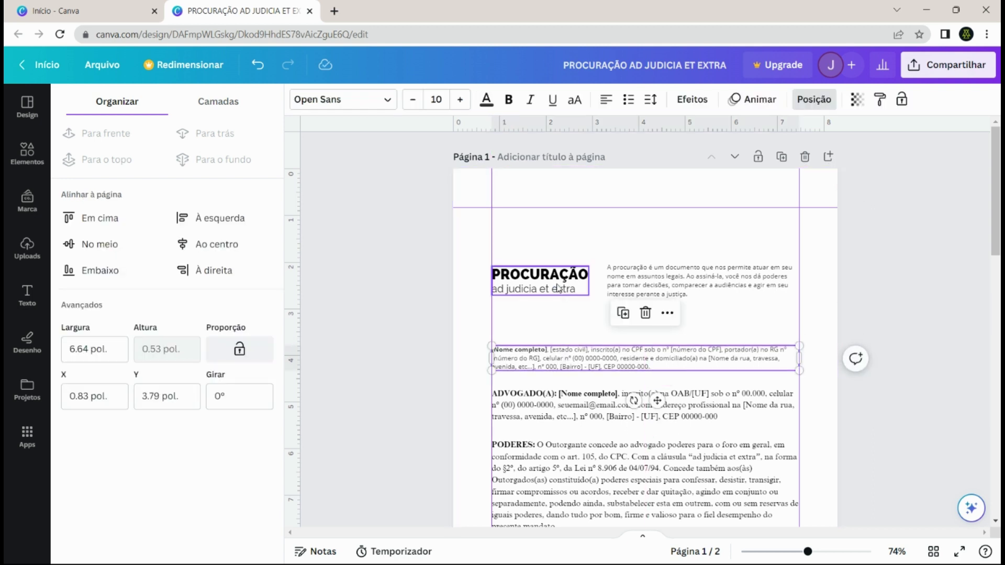
{"action": "left_click", "coordinate": [532, 327]}
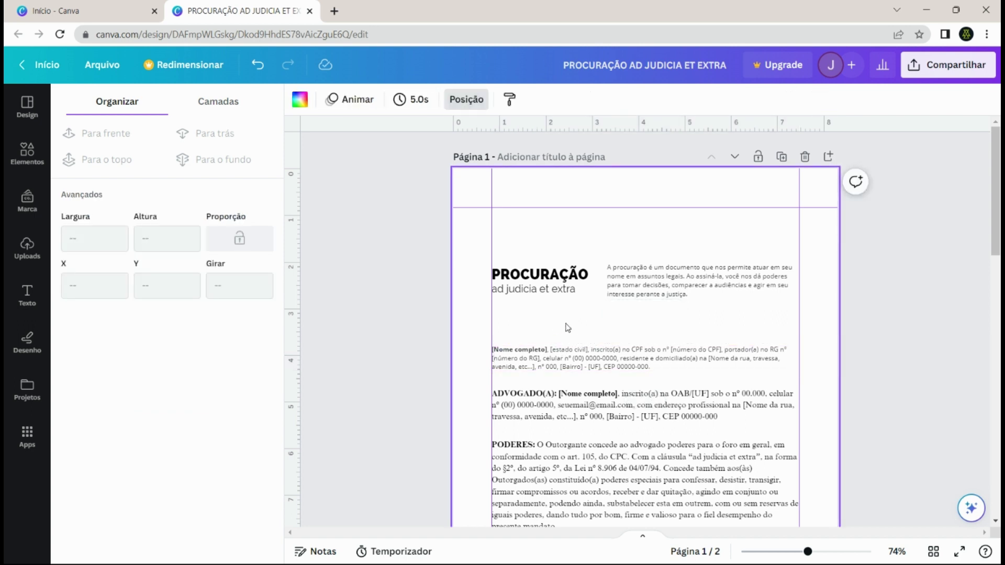
- Add a text box reading "Outorgante" and place it just above the first body paragraph, flush with the left margin guide
{"action": "key", "text": "t"}
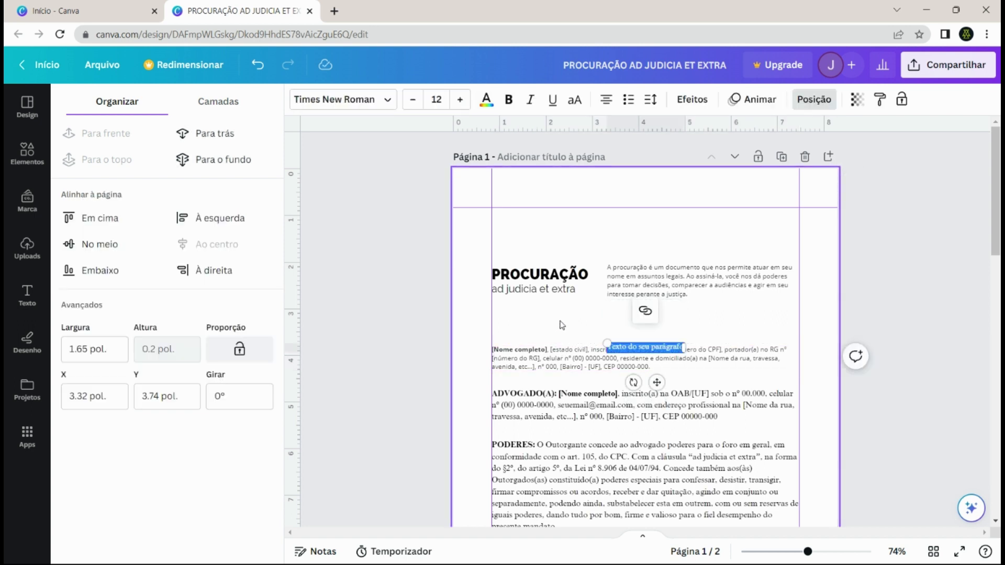
{"action": "left_click_drag", "start_coordinate": [657, 382], "coordinate": [591, 357]}
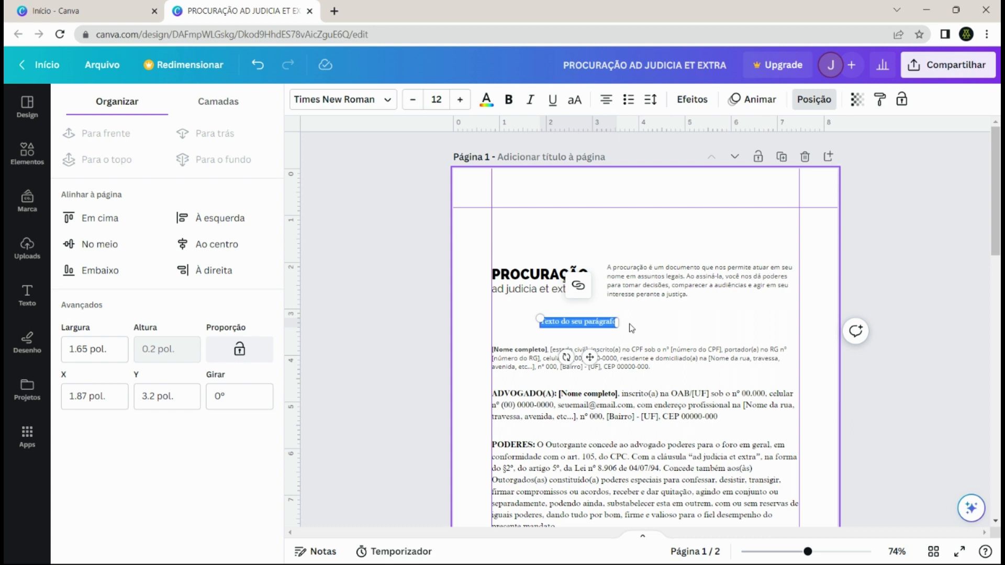
{"action": "key", "text": "BackSpace"}
{"action": "type", "text": "Outorgante"}
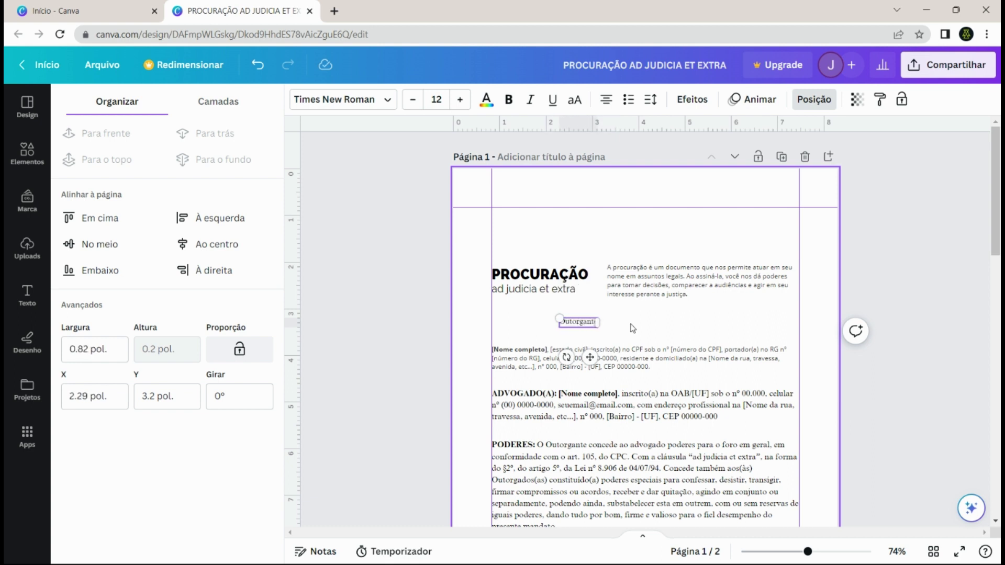
{"action": "left_click", "coordinate": [632, 329]}
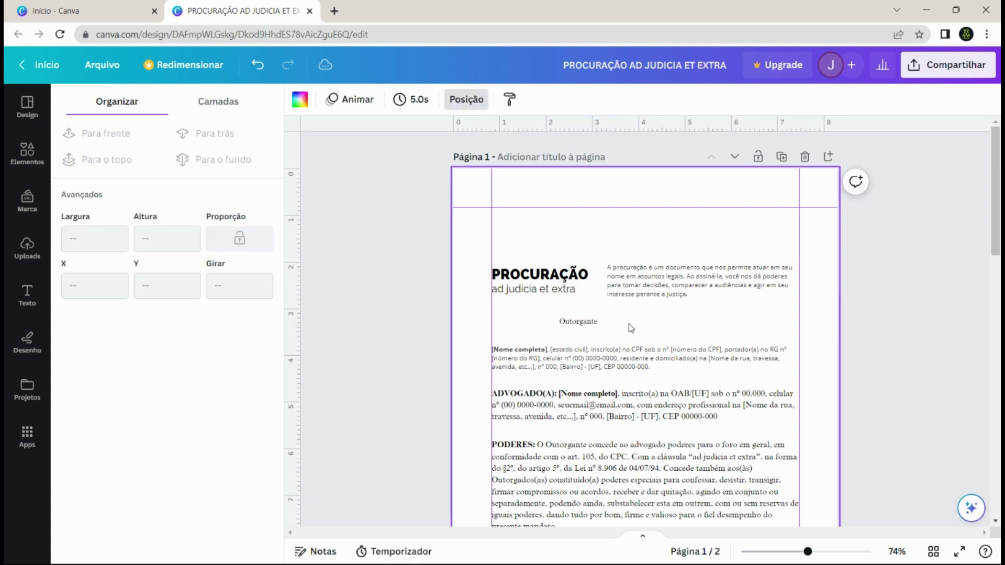
{"action": "left_click_drag", "start_coordinate": [588, 320], "coordinate": [521, 331]}
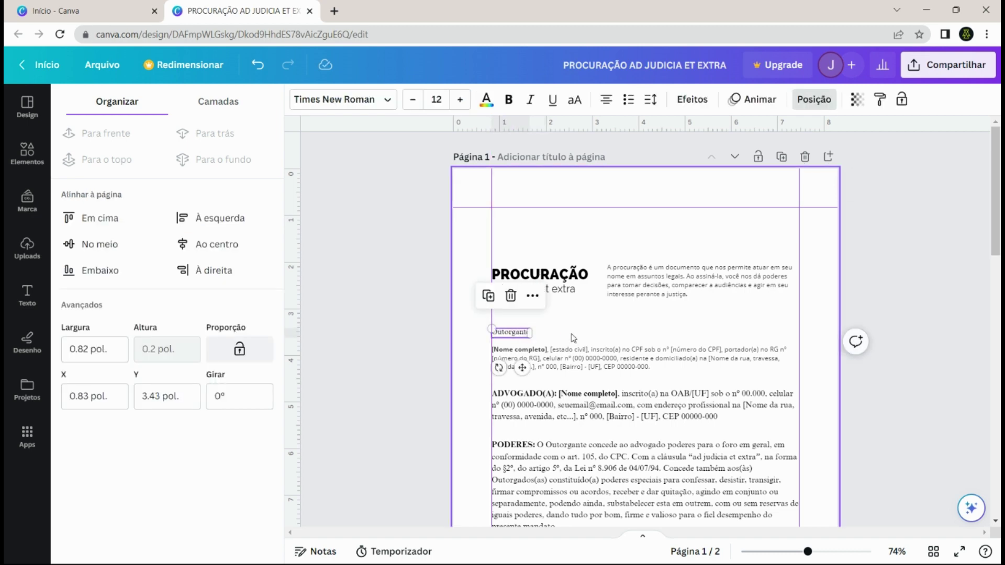
- Apply the formatting of page 2's "TÍTULO DO PARÁGRAFO" sample to the Outorgante heading and realign it with the left margin guide
{"action": "scroll", "coordinate": [573, 338], "scroll_direction": "down", "scroll_amount": 10}
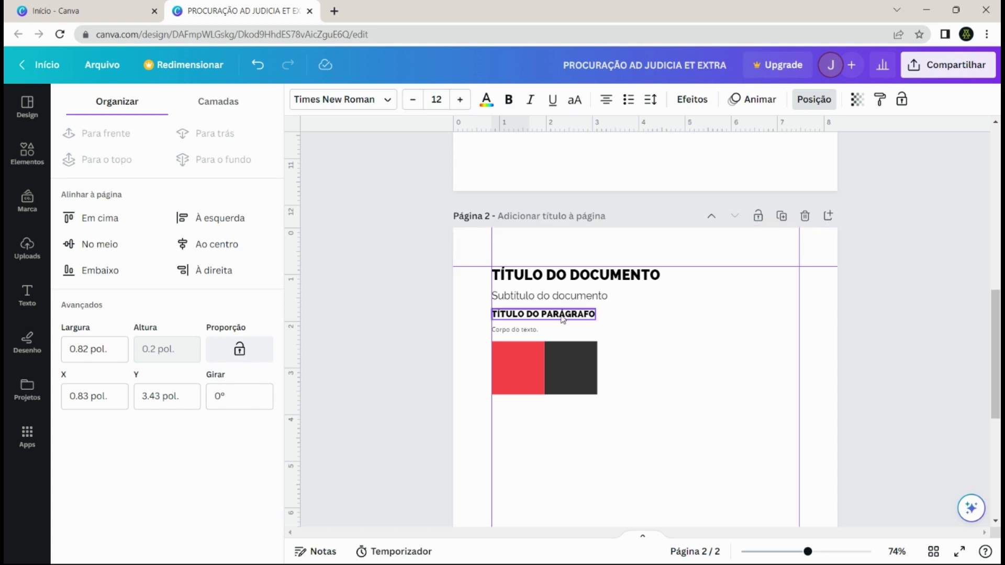
{"action": "left_click", "coordinate": [562, 318]}
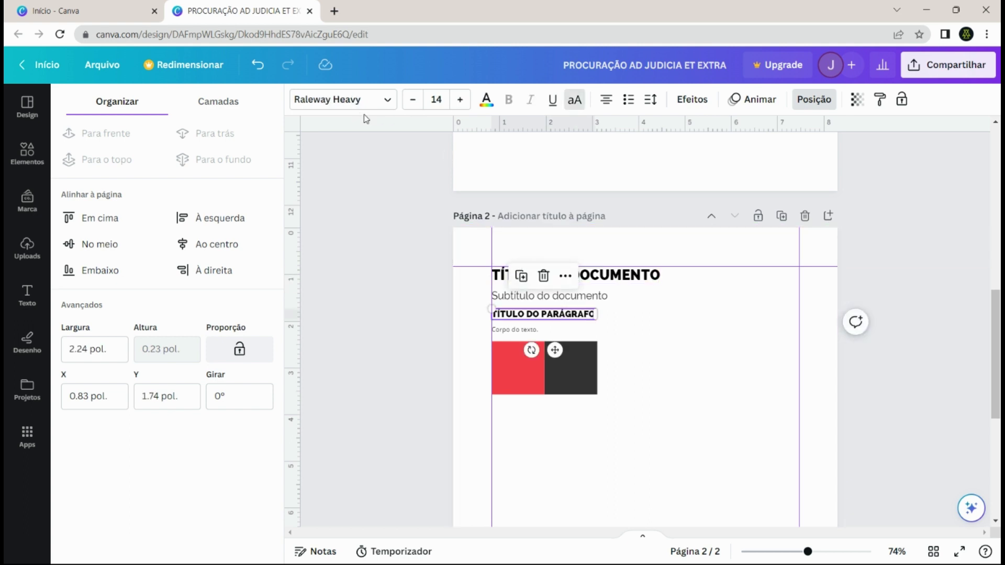
{"action": "right_click", "coordinate": [571, 317]}
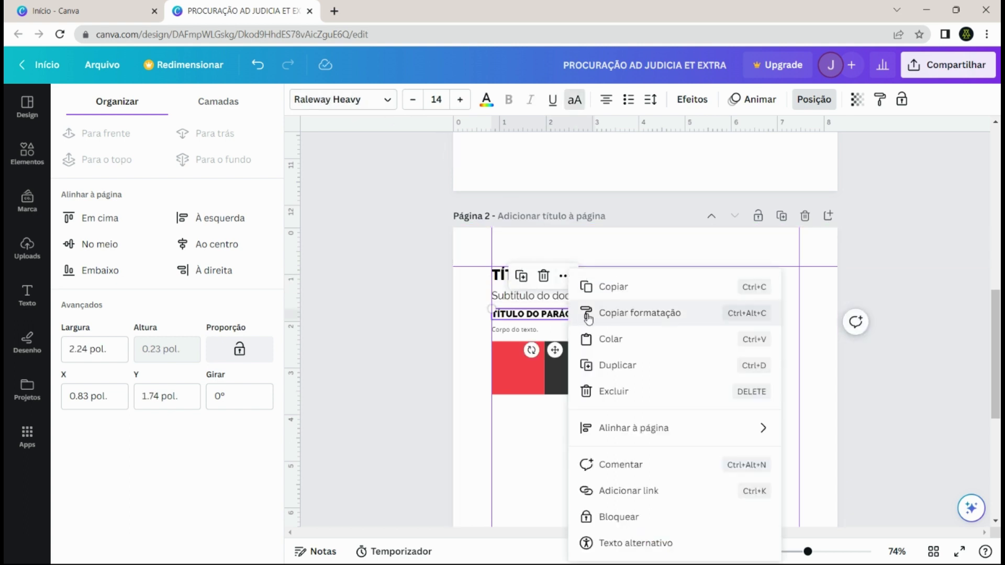
{"action": "left_click", "coordinate": [608, 314]}
{"action": "scroll", "coordinate": [629, 320], "scroll_direction": "up", "scroll_amount": 10}
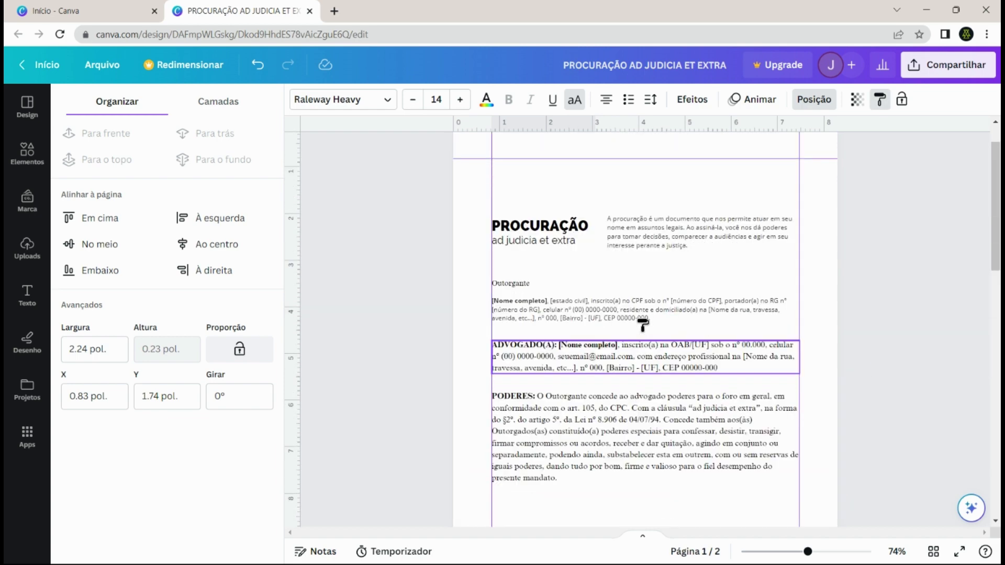
{"action": "left_click", "coordinate": [523, 332]}
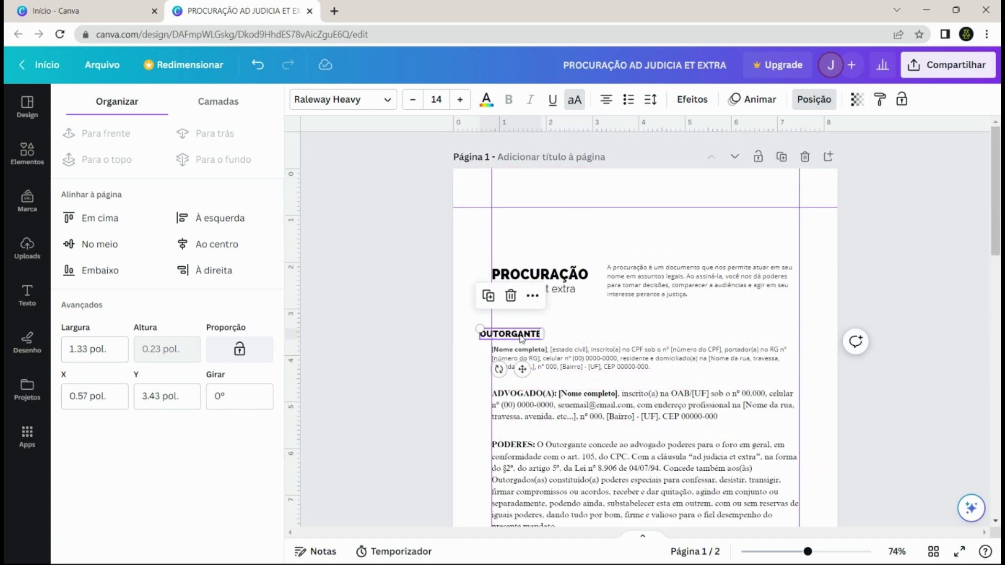
{"action": "left_click_drag", "start_coordinate": [530, 334], "coordinate": [534, 332]}
{"action": "left_click", "coordinate": [465, 357]}
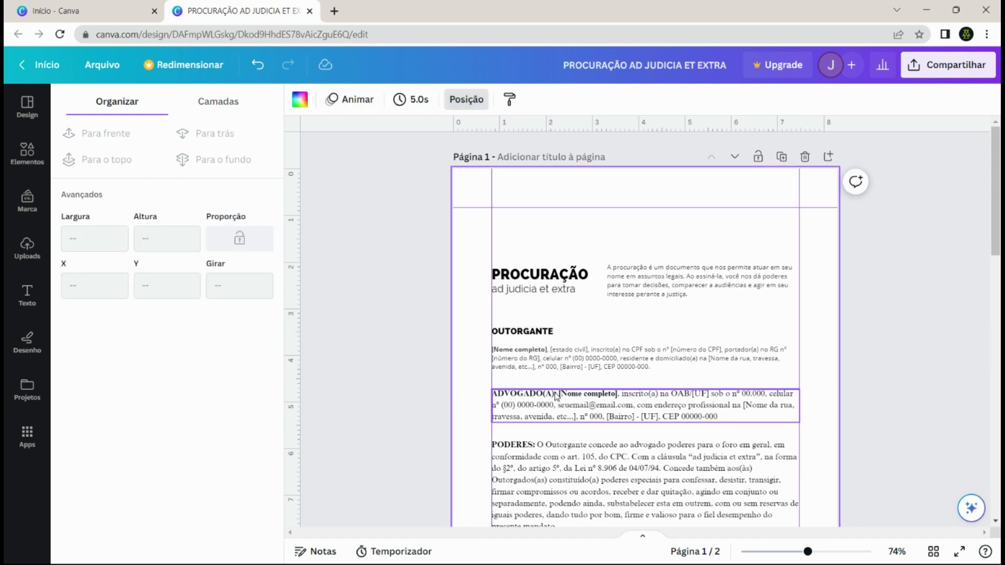
- Delete the "ADVOGADO(A):" label from the start of the second body paragraph
{"action": "left_click", "coordinate": [556, 396]}
{"action": "left_click_drag", "start_coordinate": [555, 394], "coordinate": [512, 390]}
{"action": "key", "text": "BackSpace"}
{"action": "key", "text": "BackSpace"}
{"action": "key", "text": "BackSpace"}
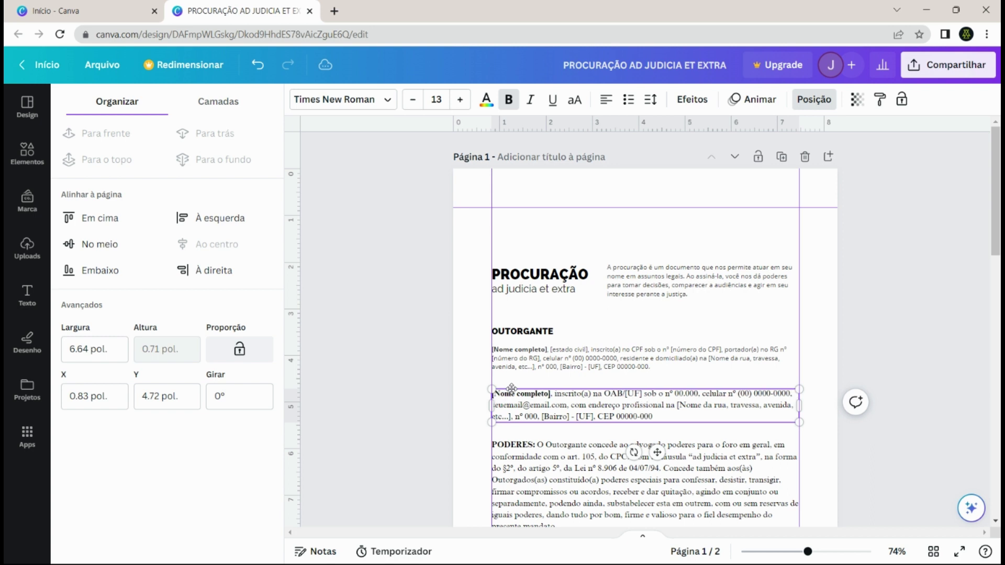
- Apply the first body paragraph's formatting to the lawyer paragraph and move that paragraph down by about 0.27 inch
{"action": "left_click", "coordinate": [550, 369]}
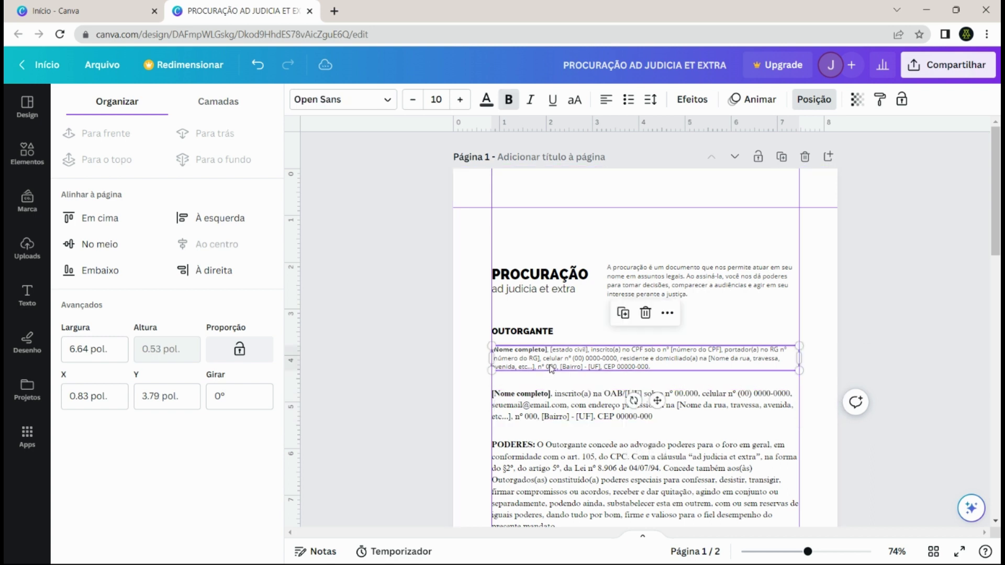
{"action": "right_click", "coordinate": [552, 369]}
{"action": "left_click", "coordinate": [607, 313]}
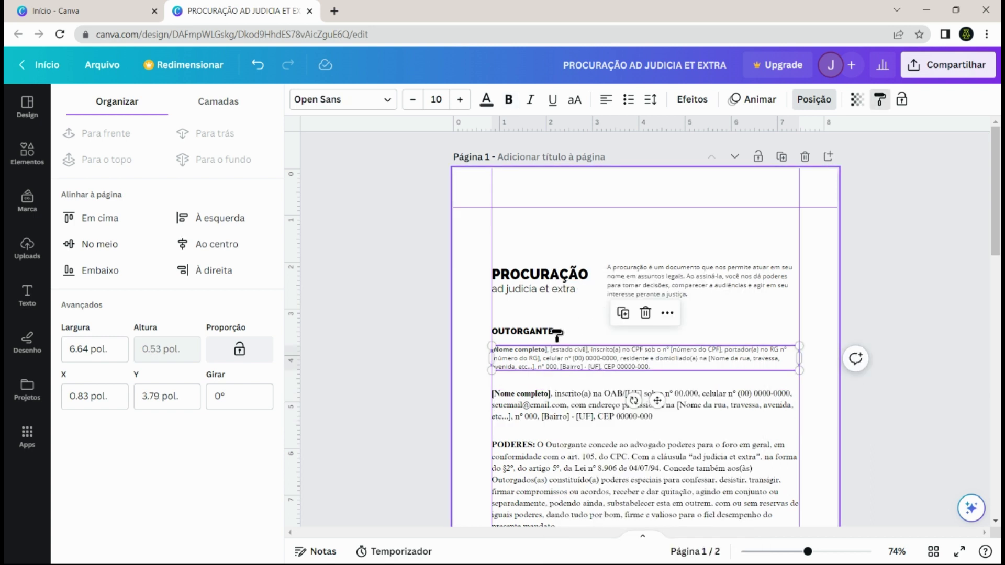
{"action": "left_click", "coordinate": [571, 412]}
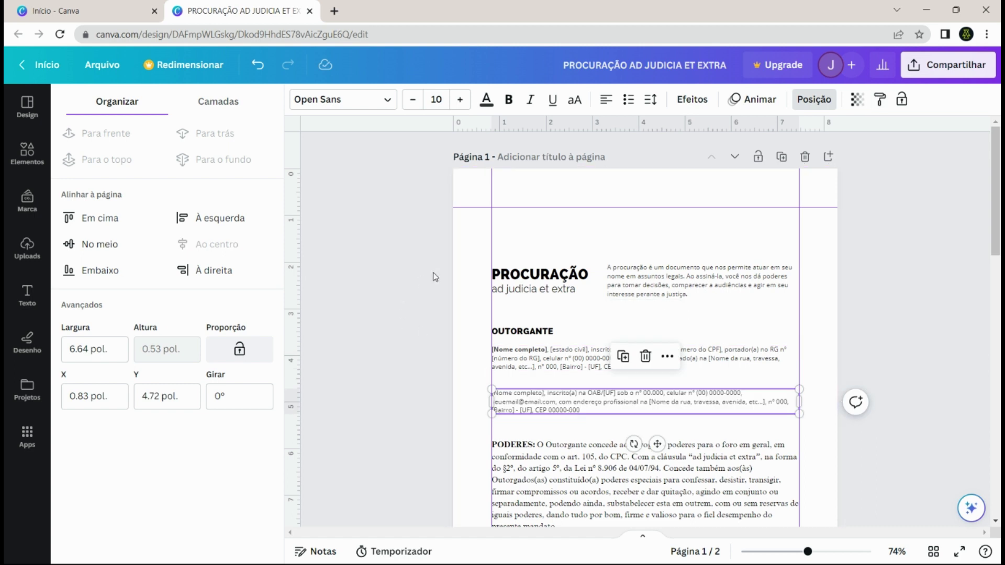
{"action": "left_click", "coordinate": [508, 381]}
{"action": "left_click", "coordinate": [520, 404]}
{"action": "left_click_drag", "start_coordinate": [520, 403], "coordinate": [520, 415]}
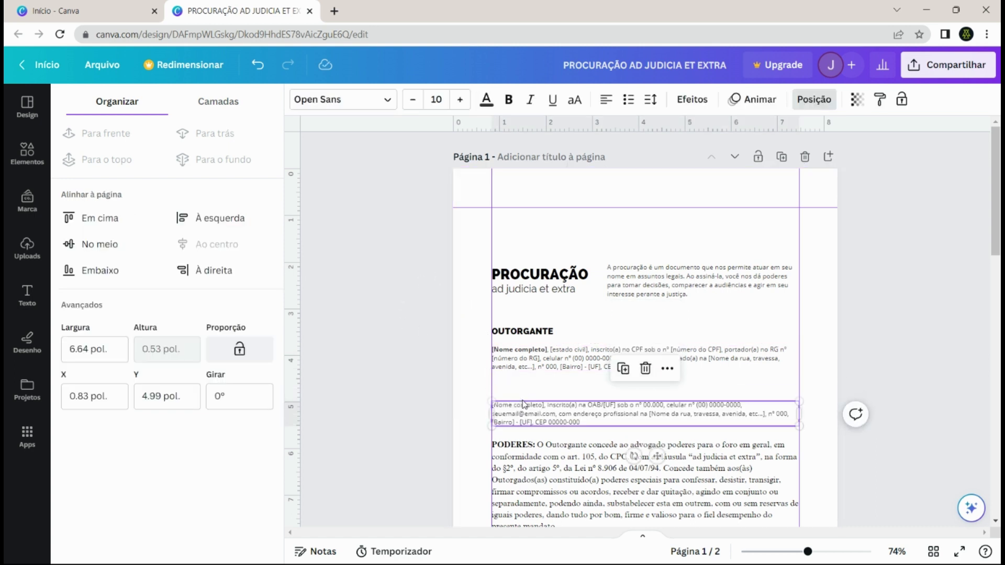
- Duplicate the OUTORGANTE heading and place the copy just above the lawyer paragraph, at about Y 4.54 inches
{"action": "left_click", "coordinate": [533, 338]}
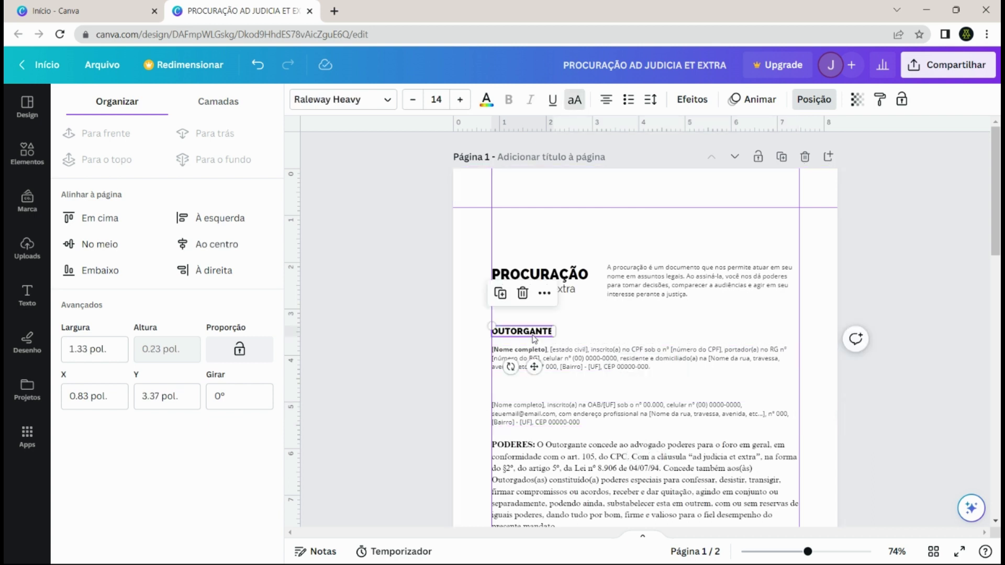
{"action": "left_click_drag", "start_coordinate": [534, 338], "coordinate": [529, 398]}
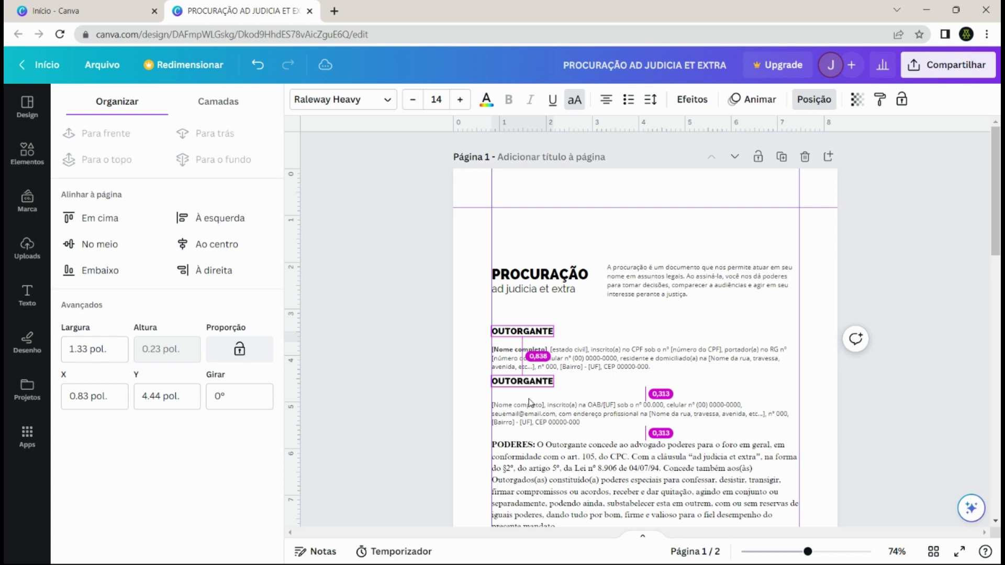
{"action": "left_click_drag", "start_coordinate": [530, 403], "coordinate": [531, 402]}
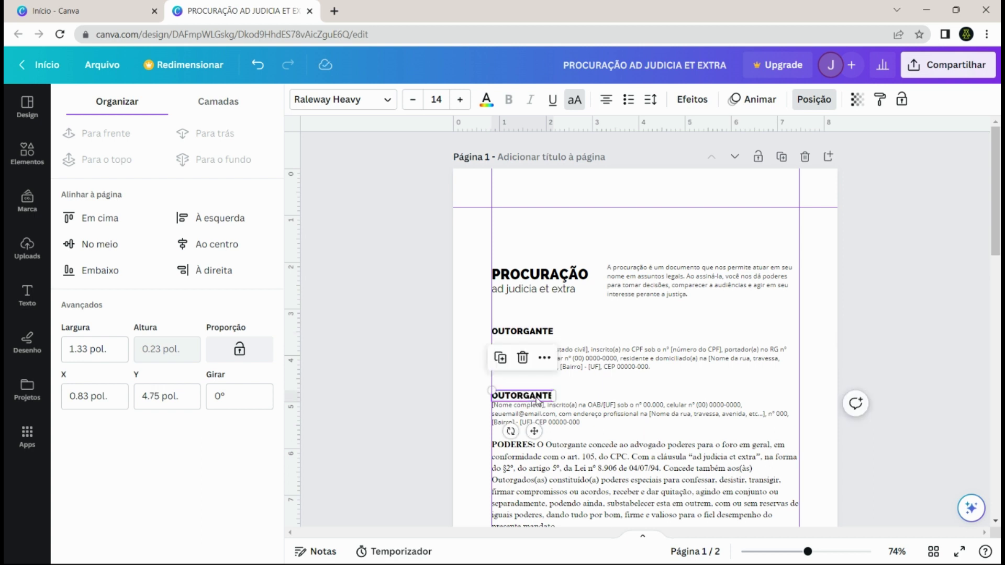
{"action": "left_click_drag", "start_coordinate": [534, 431], "coordinate": [534, 421]}
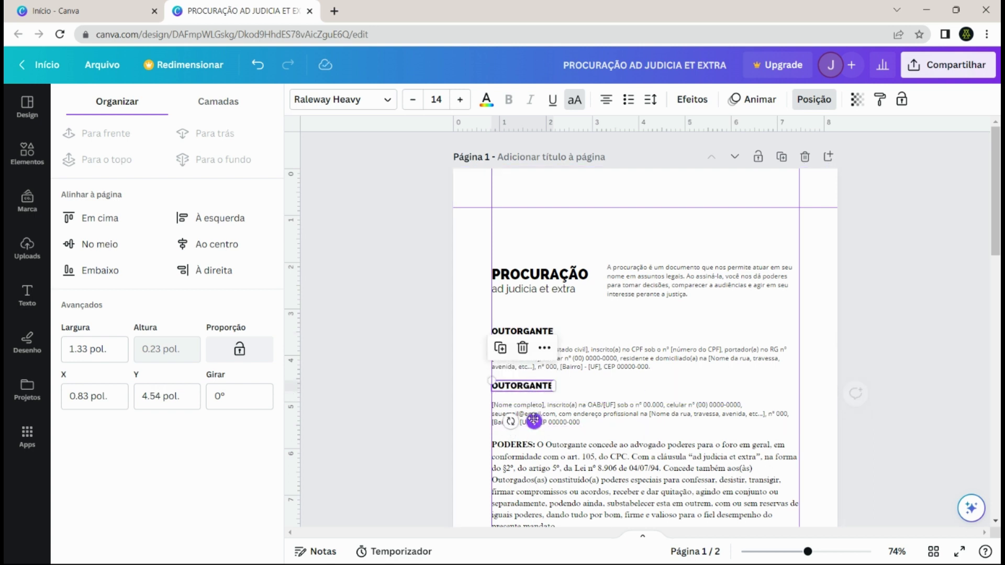
- Change the copied heading's text to "ADVOGADO", left-align it and line it up with the left margin guide
{"action": "double_click", "coordinate": [531, 388]}
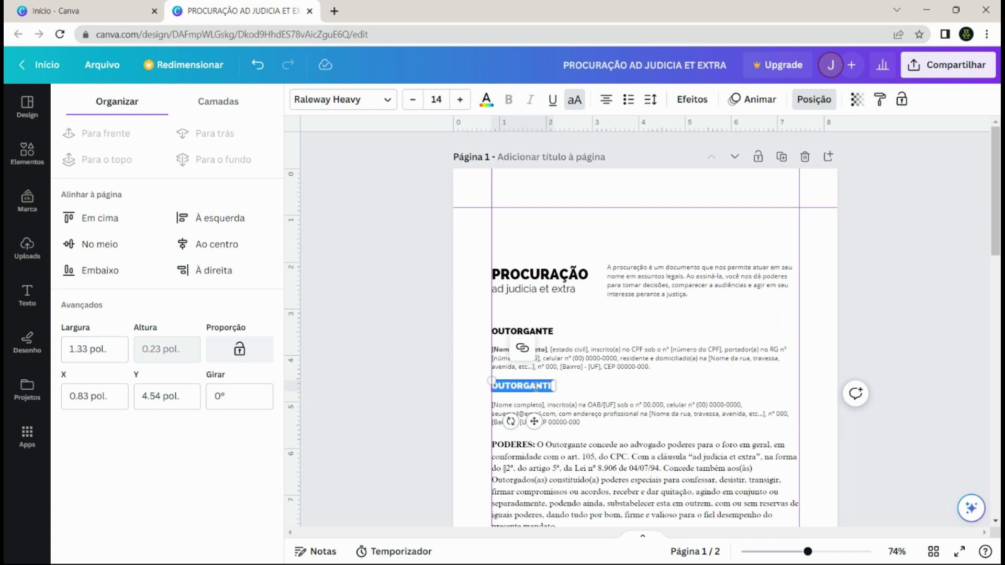
{"action": "type", "text": "ADVOGADO"}
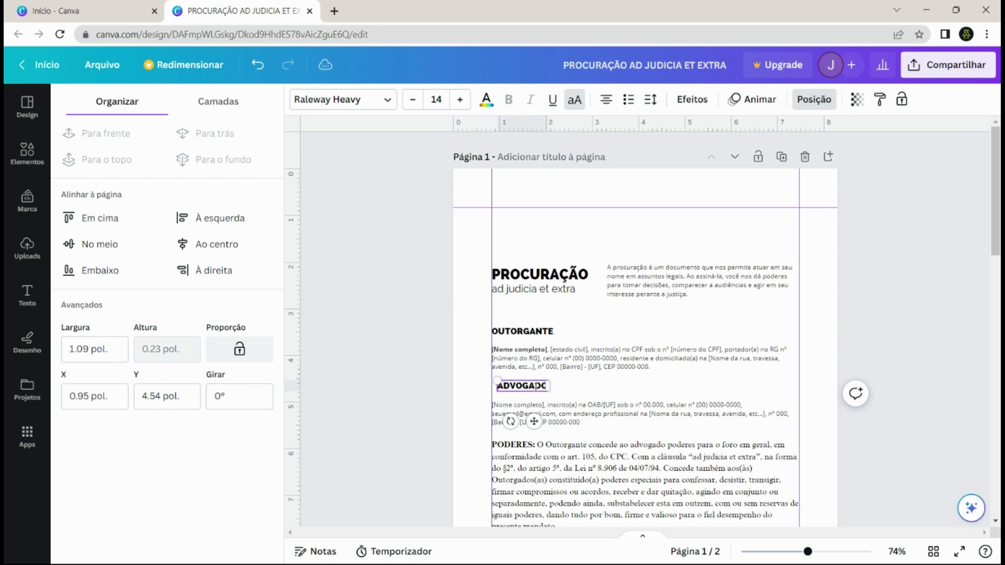
{"action": "left_click", "coordinate": [606, 99]}
{"action": "left_click_drag", "start_coordinate": [534, 422], "coordinate": [529, 421]}
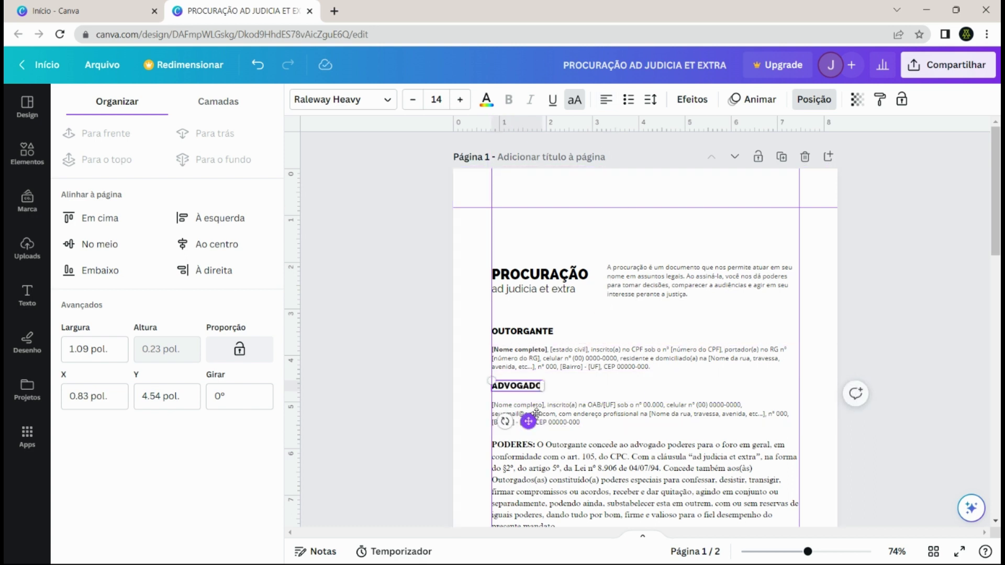
- Nudge the ADVOGADO heading down to Y 4.6 inches, between the OUTORGANTE and lawyer paragraphs
{"action": "left_click", "coordinate": [635, 321]}
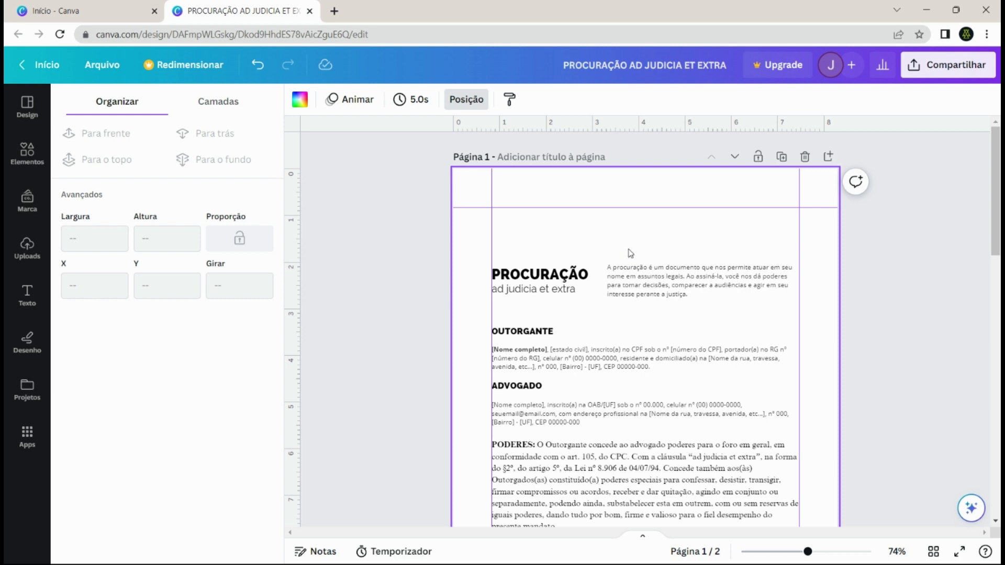
{"action": "left_click", "coordinate": [534, 394]}
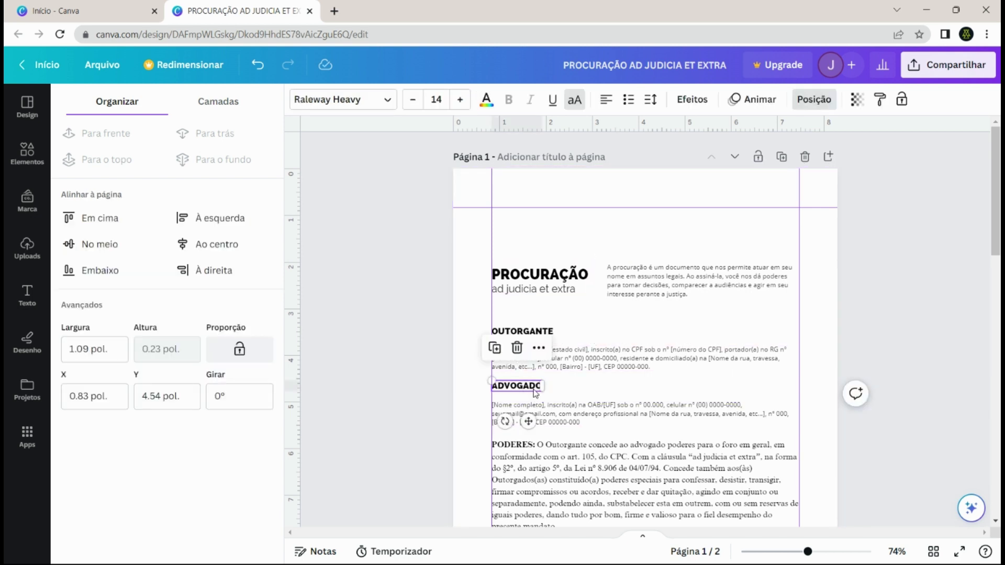
{"action": "left_click_drag", "start_coordinate": [535, 389], "coordinate": [534, 393]}
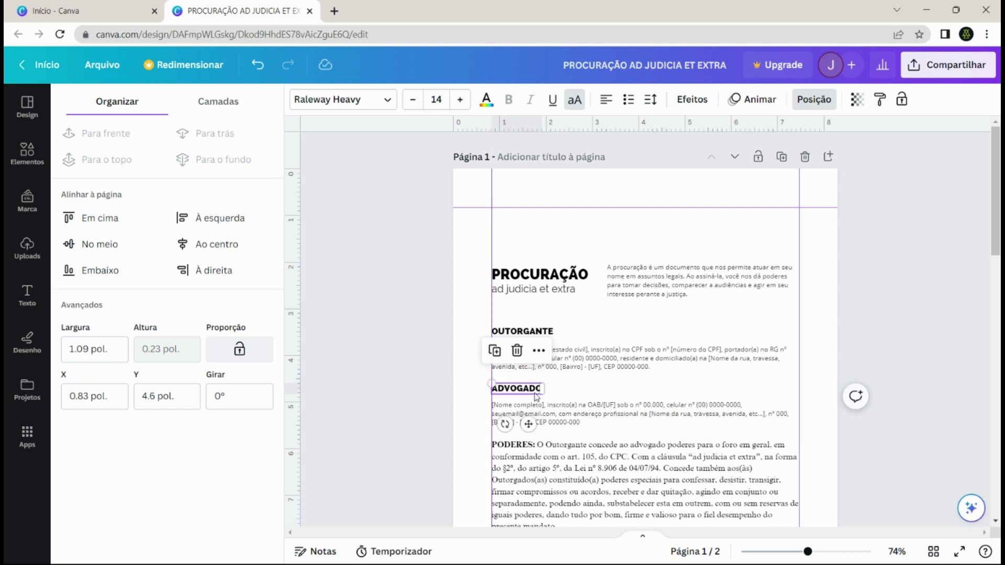
{"action": "left_click", "coordinate": [593, 322]}
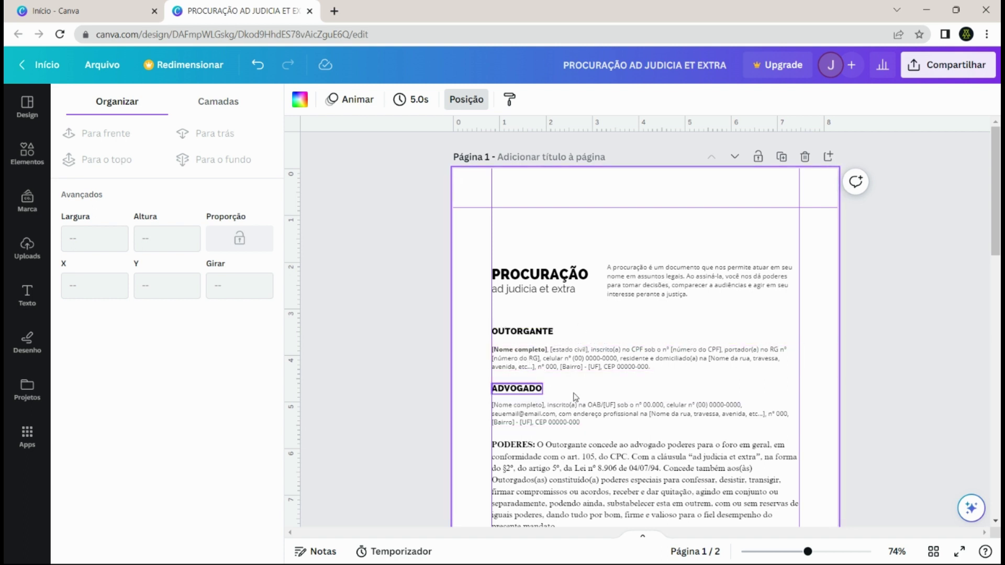
{"action": "left_click", "coordinate": [535, 393]}
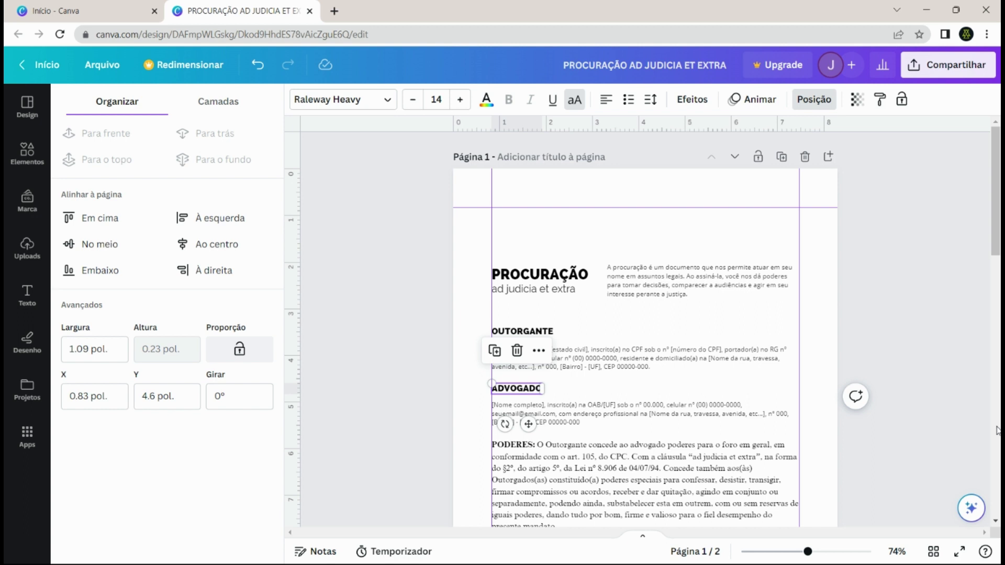
{"action": "key", "text": "Up"}
{"action": "key", "text": "Down"}
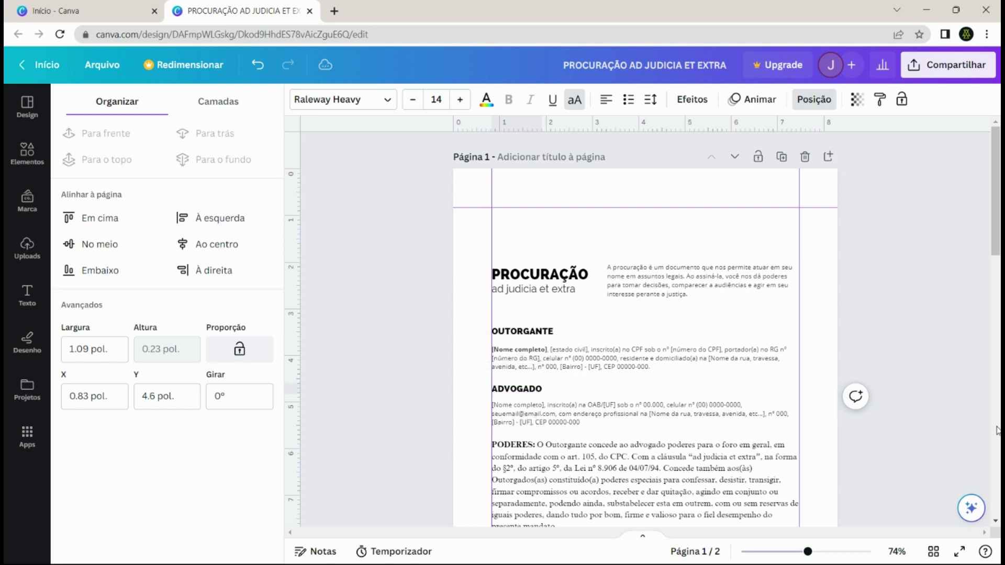
{"action": "key", "text": "Up"}
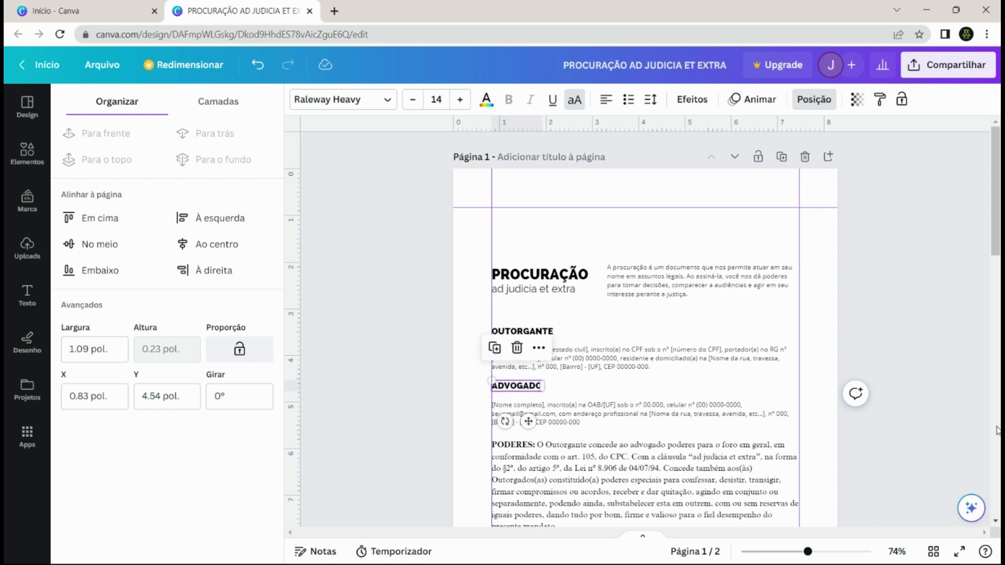
{"action": "key", "text": "Down"}
{"action": "key", "text": "Up"}
{"action": "key", "text": "Down"}
{"action": "key", "text": "Down"}
{"action": "key", "text": "Down"}
{"action": "key", "text": "Down"}
{"action": "key", "text": "Down"}
{"action": "key", "text": "Down"}
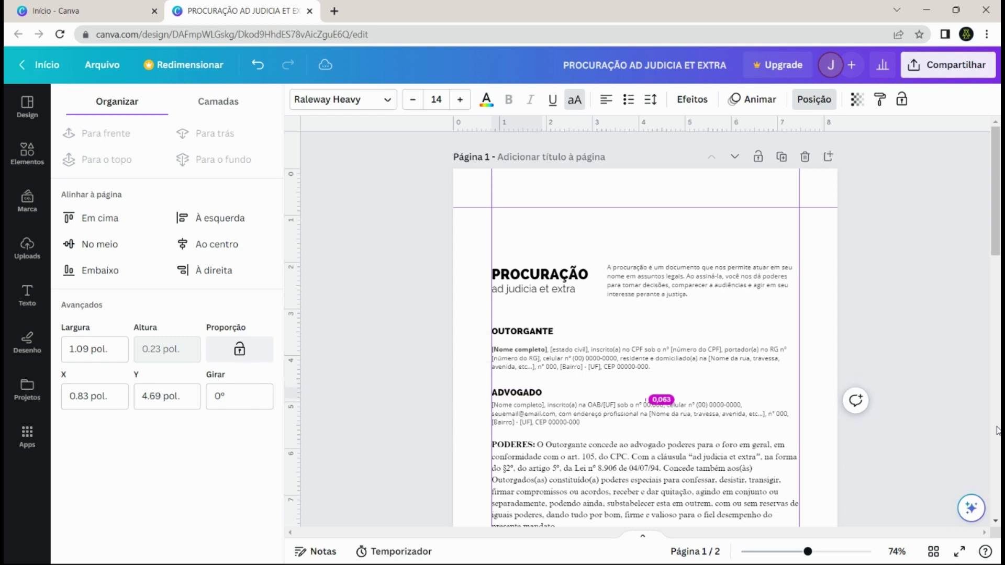
{"action": "key", "text": "Up"}
{"action": "key", "text": "Up"}
{"action": "key", "text": "Up"}
{"action": "key", "text": "Up"}
{"action": "key", "text": "Up"}
{"action": "key", "text": "Up"}
{"action": "key", "text": "Down"}
{"action": "key", "text": "Down"}
{"action": "key", "text": "Down"}
{"action": "key", "text": "Down"}
{"action": "key", "text": "Down"}
{"action": "key", "text": "Down"}
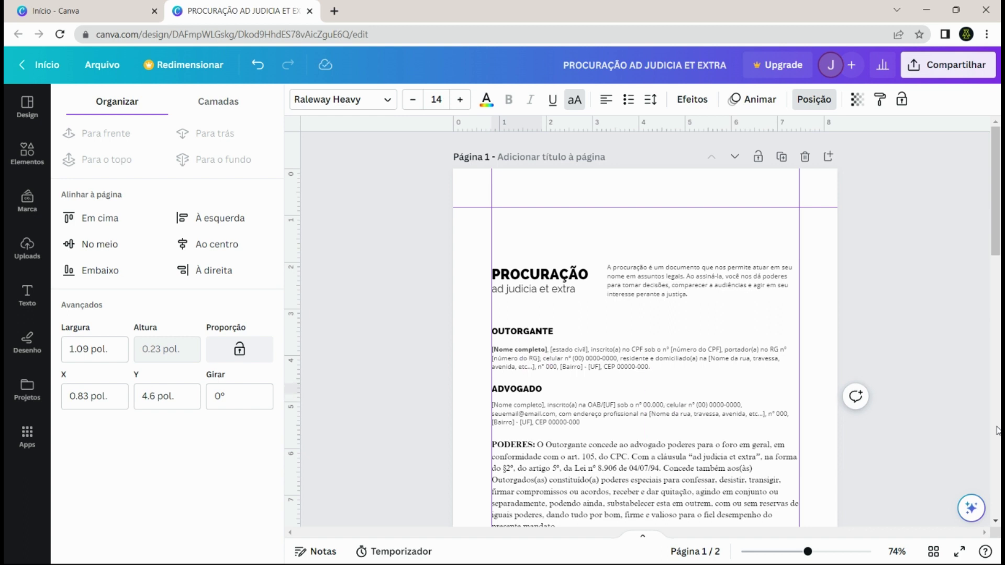
{"action": "left_click", "coordinate": [730, 326]}
{"action": "left_click", "coordinate": [734, 295]}
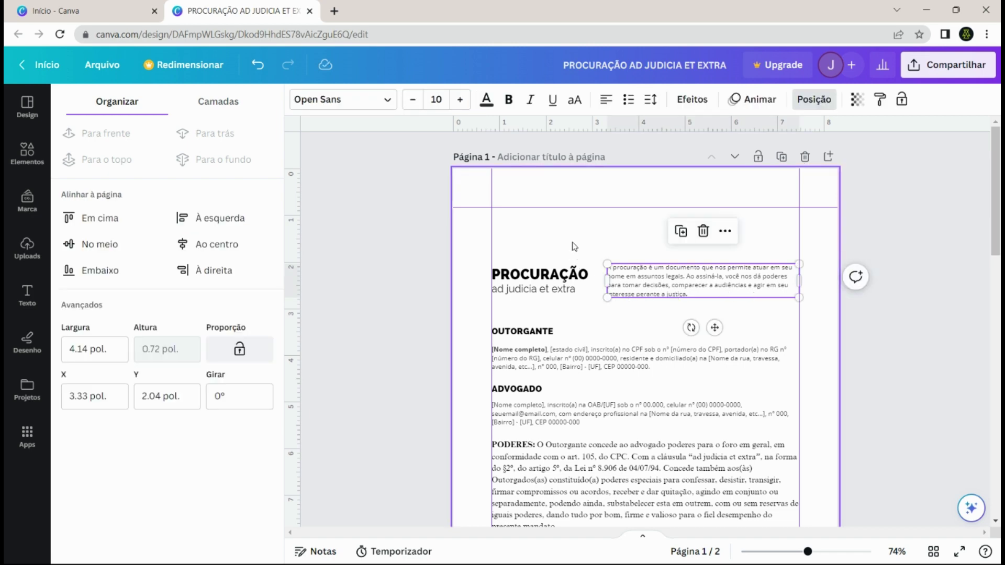
- Remove the "PODERES:" label from the powers paragraph, give it the other body paragraphs' formatting and lower it to make room for a heading
{"action": "scroll", "coordinate": [575, 246], "scroll_direction": "down", "scroll_amount": 3}
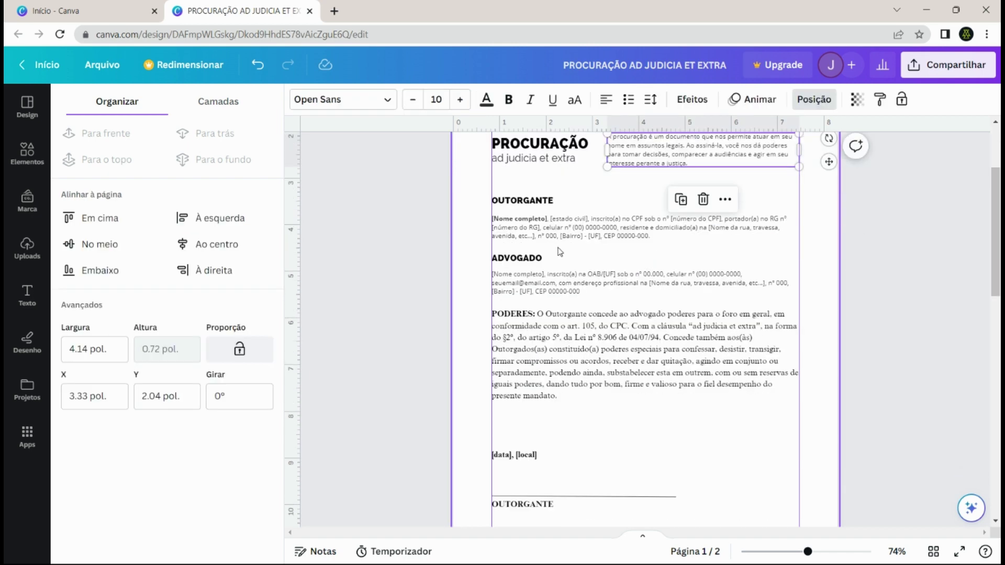
{"action": "left_click", "coordinate": [539, 318]}
{"action": "double_click", "coordinate": [538, 318]}
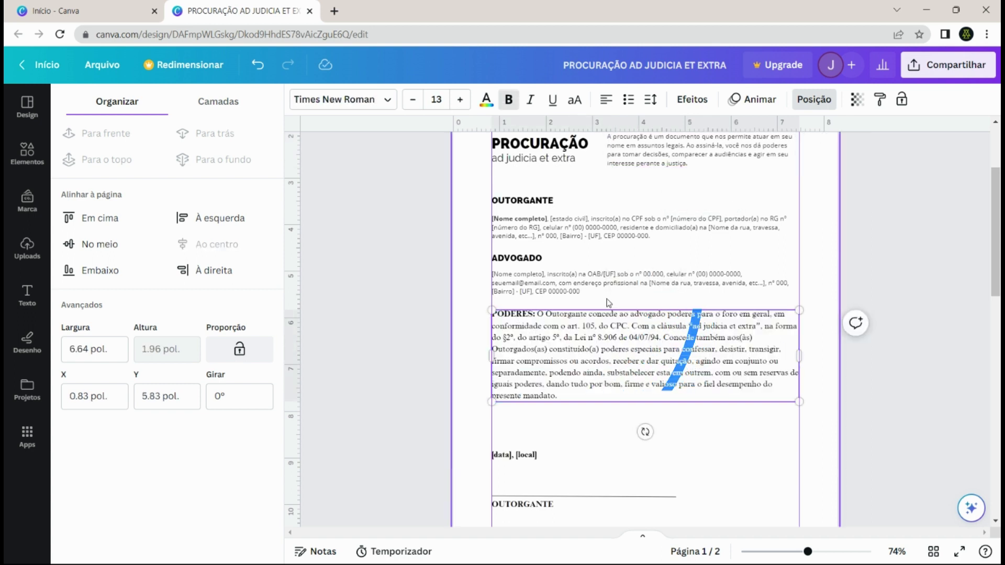
{"action": "key", "text": "ctrl+z"}
{"action": "key", "text": "ctrl+z"}
{"action": "key", "text": "ctrl+z"}
{"action": "key", "text": "ctrl+z"}
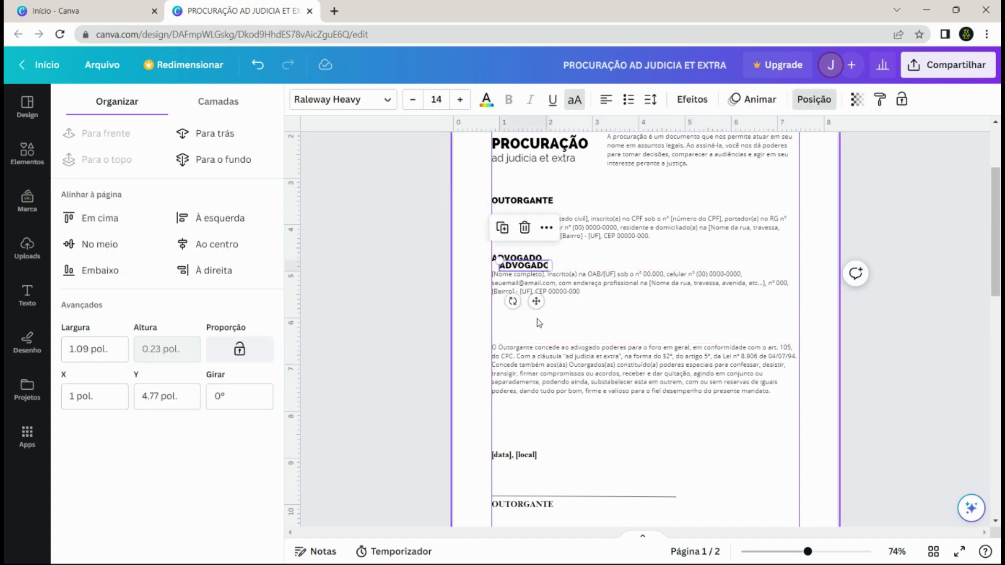
- Turn a copy of the ADVOGADO heading into "PODERES", aligned to the left margin guide, with the powers paragraph beneath at Y 6.29 inches
{"action": "left_click_drag", "start_coordinate": [536, 301], "coordinate": [528, 366]}
{"action": "double_click", "coordinate": [516, 331]}
{"action": "type", "text": "PODERES"}
{"action": "left_click", "coordinate": [608, 438]}
{"action": "left_click_drag", "start_coordinate": [608, 437], "coordinate": [498, 329]}
{"action": "left_click_drag", "start_coordinate": [500, 343], "coordinate": [499, 330]}
- Copy the powers paragraph's formatting to the [data], [local] text and to the OUTORGANTE signature label
{"action": "left_click", "coordinate": [552, 362]}
{"action": "left_click", "coordinate": [880, 99]}
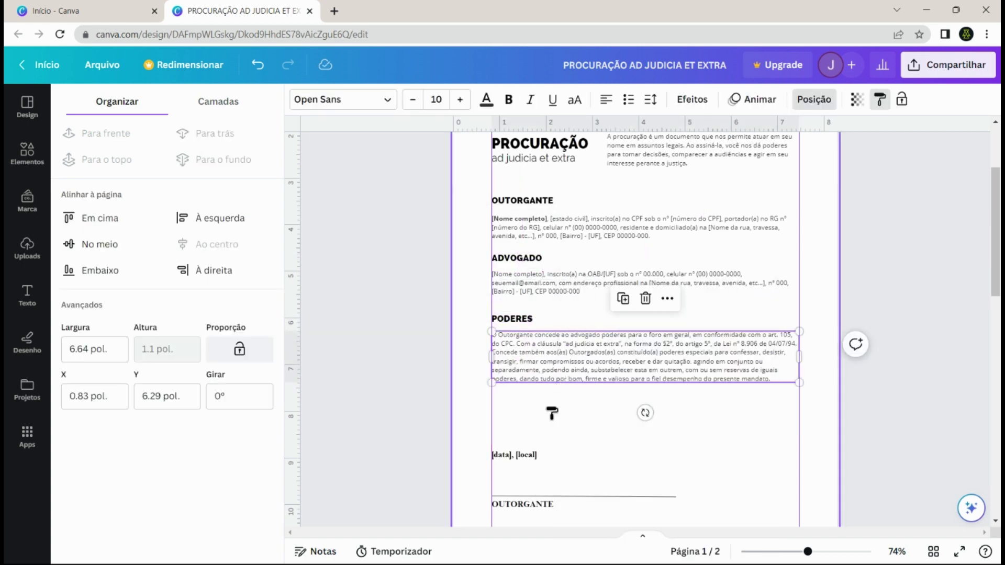
{"action": "left_click", "coordinate": [514, 455]}
{"action": "left_click", "coordinate": [552, 362]}
{"action": "left_click", "coordinate": [880, 99]}
{"action": "left_click", "coordinate": [547, 505]}
- Shift the signature line slightly up and to the right, starting at about X 1.33 inches
{"action": "scroll", "coordinate": [547, 505], "scroll_direction": "down", "scroll_amount": 1}
{"action": "left_click", "coordinate": [565, 432]}
{"action": "left_click_drag", "start_coordinate": [525, 431], "coordinate": [548, 413]}
- Narrow the OUTORGANTE signature label's text box, make the text bold and place it beneath the signature line
{"action": "left_click", "coordinate": [525, 439]}
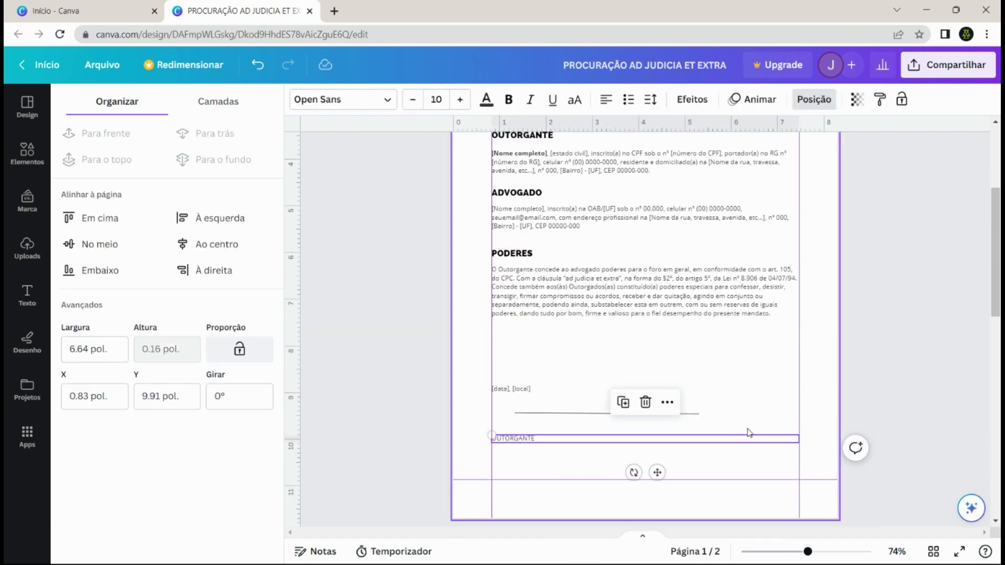
{"action": "left_click_drag", "start_coordinate": [747, 439], "coordinate": [523, 437]}
{"action": "left_click_drag", "start_coordinate": [503, 436], "coordinate": [562, 429]}
{"action": "left_click", "coordinate": [509, 99]}
{"action": "left_click_drag", "start_coordinate": [575, 464], "coordinate": [606, 449]}
- Nudge the signature line up to about Y 9.39 inches and move the [data], [local] text closer to the powers paragraph
{"action": "left_click", "coordinate": [639, 413]}
{"action": "key", "text": "Up"}
{"action": "key", "text": "Up"}
{"action": "key", "text": "Up"}
{"action": "key", "text": "Up"}
{"action": "key", "text": "Up"}
{"action": "key", "text": "Up"}
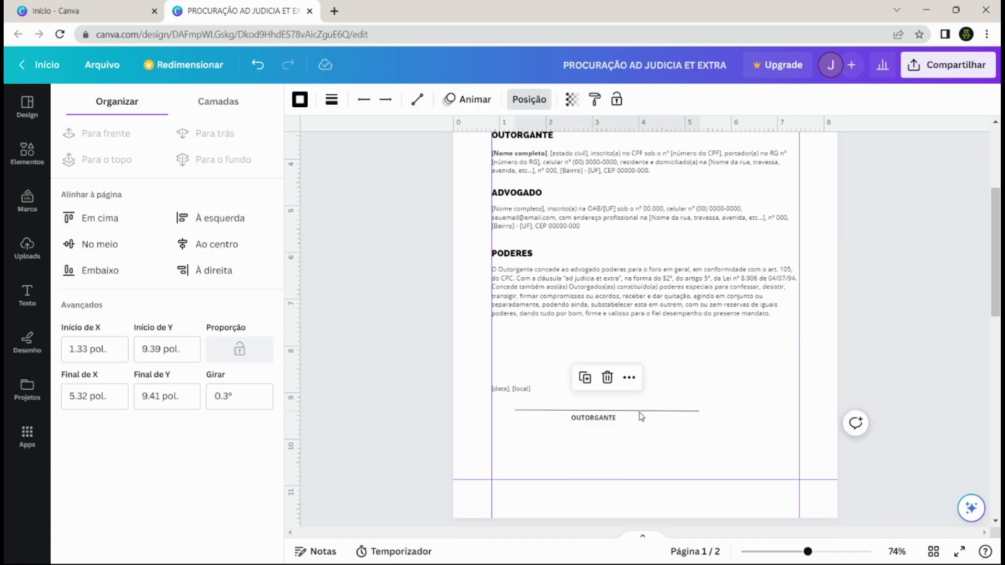
{"action": "left_click_drag", "start_coordinate": [640, 390], "coordinate": [667, 350]}
- Centre the signature label under its line and move both down together near the lower margin guide
{"action": "left_click_drag", "start_coordinate": [529, 388], "coordinate": [707, 435]}
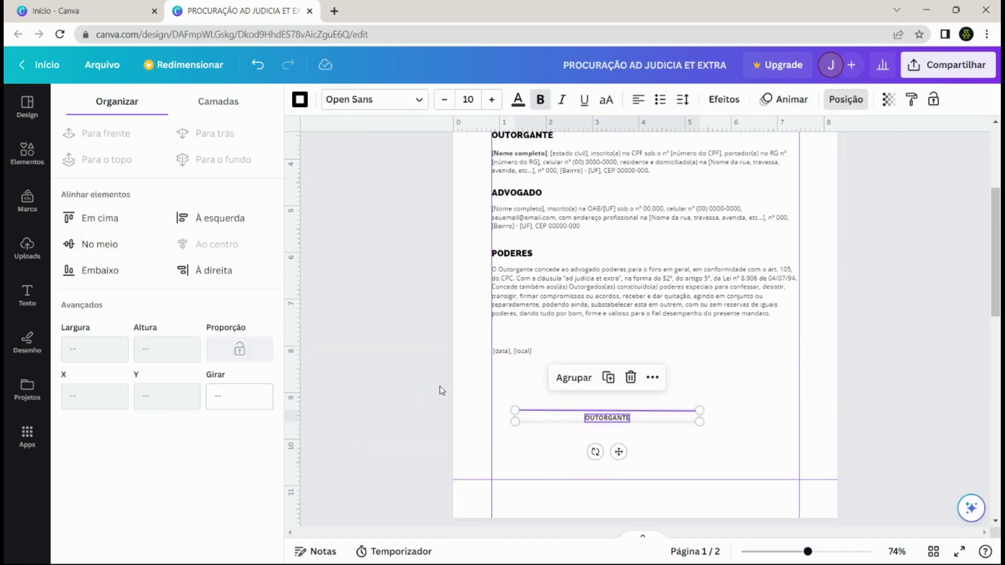
{"action": "left_click_drag", "start_coordinate": [619, 452], "coordinate": [654, 510]}
{"action": "left_click", "coordinate": [592, 382]}
- Move the title, header text, the three sections and the date text down together by about 1.4 inches
{"action": "scroll", "coordinate": [544, 314], "scroll_direction": "up", "scroll_amount": 3}
{"action": "left_click_drag", "start_coordinate": [516, 257], "coordinate": [659, 471]}
{"action": "scroll", "coordinate": [628, 445], "scroll_direction": "down", "scroll_amount": 2}
{"action": "left_click_drag", "start_coordinate": [513, 435], "coordinate": [536, 410], "text": "shift"}
{"action": "left_click_drag", "start_coordinate": [569, 322], "coordinate": [570, 388]}
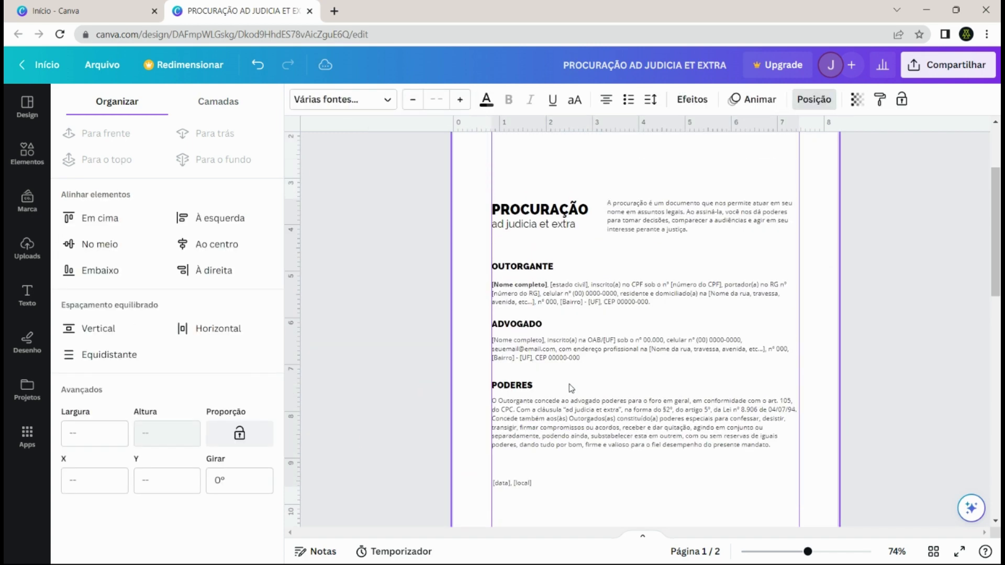
- Add a red square about 1 inch wide in the corner where the top and left margin guides meet
{"action": "scroll", "coordinate": [571, 387], "scroll_direction": "up", "scroll_amount": 3}
{"action": "left_click", "coordinate": [27, 152]}
{"action": "left_click_drag", "start_coordinate": [92, 214], "coordinate": [541, 258]}
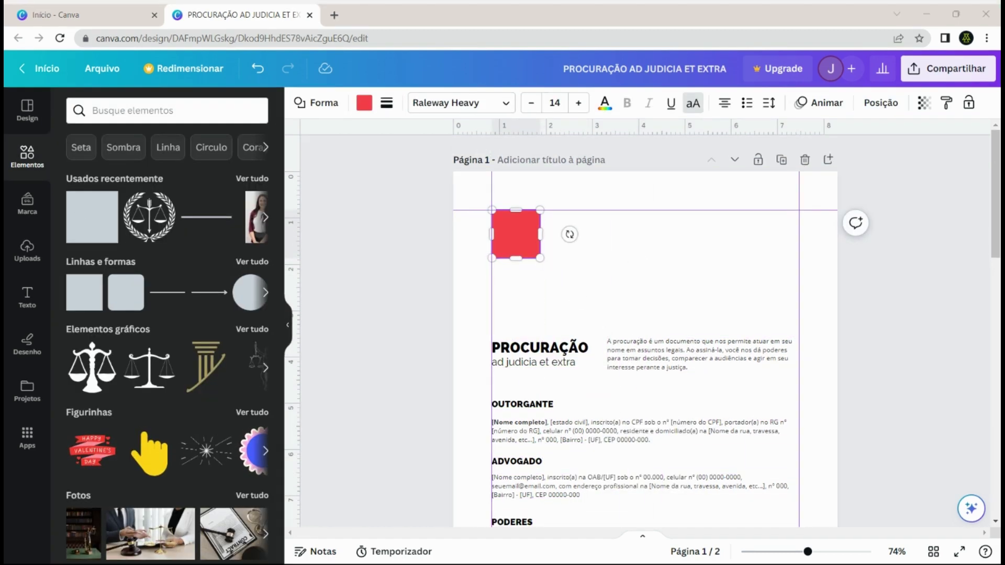
{"action": "left_click", "coordinate": [801, 271]}
- Create a dark grey "JA" monogram in Raleway Heavy at about size 40 and place it over the red square
{"action": "left_click", "coordinate": [580, 212]}
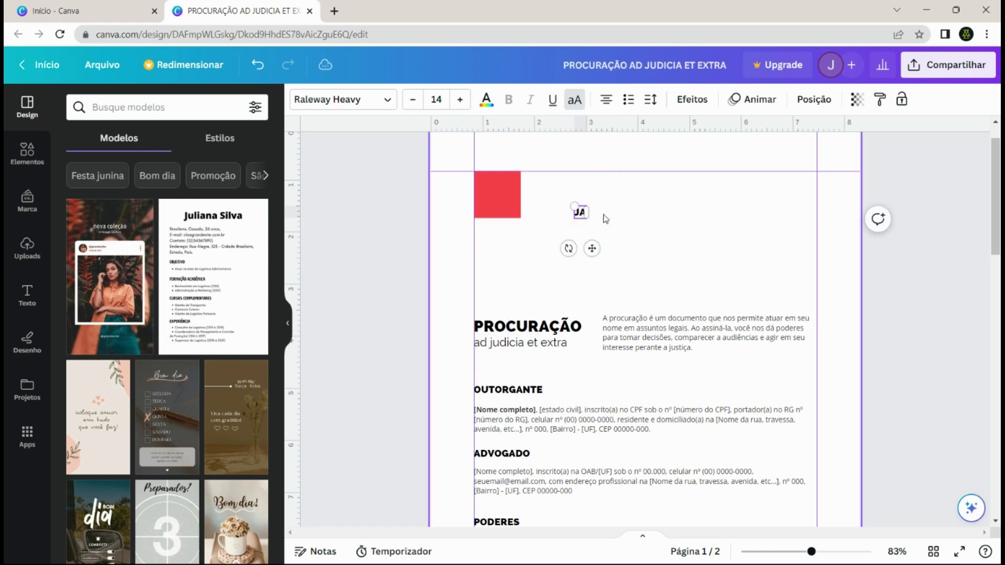
{"action": "left_click_drag", "start_coordinate": [574, 206], "coordinate": [548, 179]}
{"action": "left_click_drag", "start_coordinate": [568, 200], "coordinate": [499, 195]}
{"action": "left_click", "coordinate": [486, 100]}
{"action": "left_click", "coordinate": [150, 177]}
- Centre the JA monogram and the red square horizontally on each other
{"action": "left_click_drag", "start_coordinate": [563, 246], "coordinate": [490, 183]}
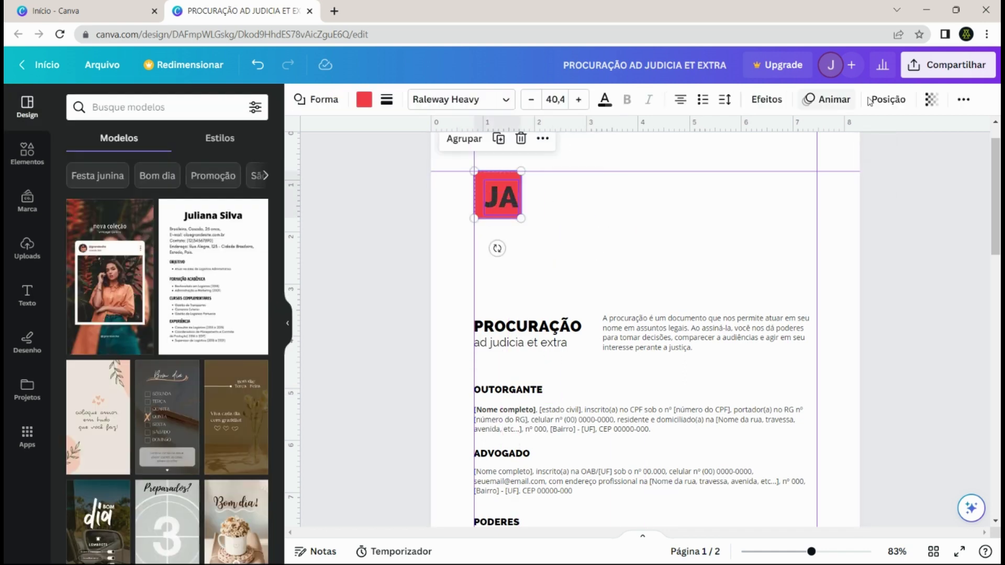
{"action": "left_click", "coordinate": [889, 99]}
{"action": "left_click", "coordinate": [211, 243]}
- Create a right-aligned contact block from a copy of the header text, listing the website, e-mail and Instagram profile in capitals
{"action": "left_click", "coordinate": [591, 254]}
{"action": "left_click", "coordinate": [592, 253]}
{"action": "left_click", "coordinate": [606, 99]}
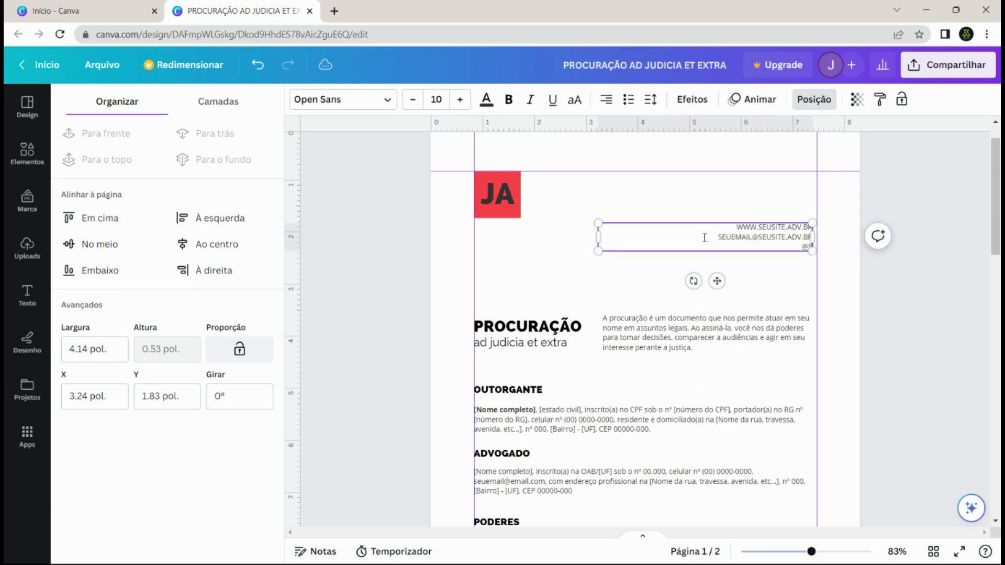
{"action": "type", "text": "NOINSTAGRAM"}
- Try narrowing the contact block to 1.83 inches and placing it against the right margin guide at Y 1.09 inches
{"action": "left_click_drag", "start_coordinate": [598, 238], "coordinate": [719, 237]}
{"action": "left_click_drag", "start_coordinate": [777, 281], "coordinate": [781, 243]}
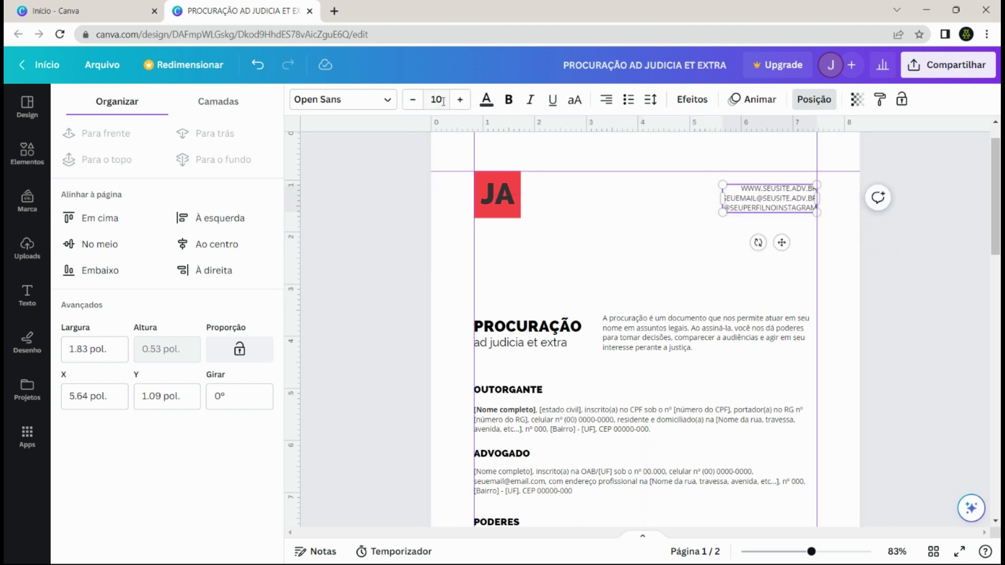
{"action": "left_click", "coordinate": [717, 220]}
{"action": "key", "text": "ctrl+z"}
{"action": "key", "text": "ctrl+z"}
{"action": "key", "text": "ctrl+z"}
{"action": "key", "text": "ctrl+shift+z"}
{"action": "key", "text": "ctrl+shift+z"}
{"action": "key", "text": "ctrl+shift+z"}
{"action": "left_click", "coordinate": [651, 100]}
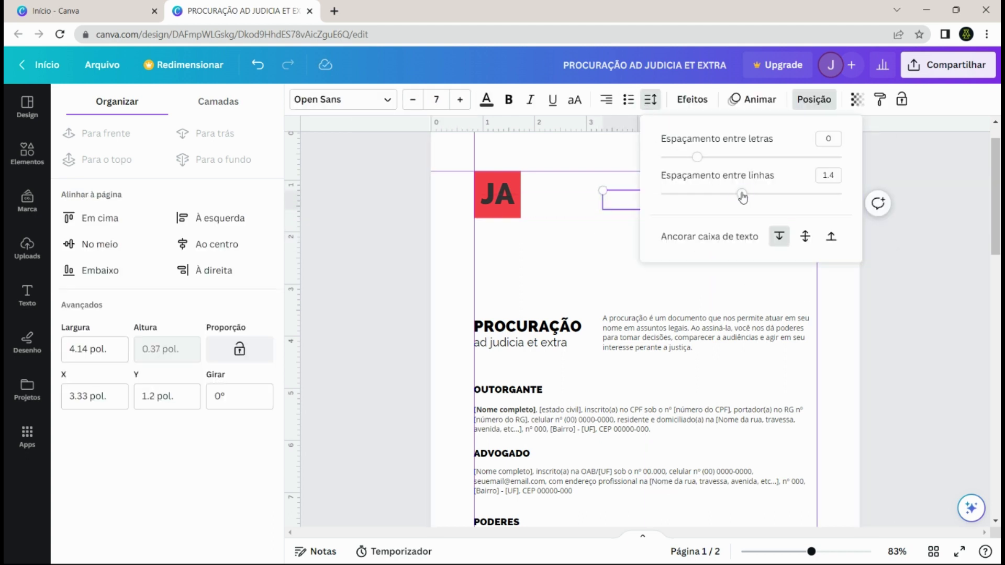
{"action": "left_click", "coordinate": [746, 189]}
{"action": "left_click", "coordinate": [765, 211]}
{"action": "double_click", "coordinate": [776, 207]}
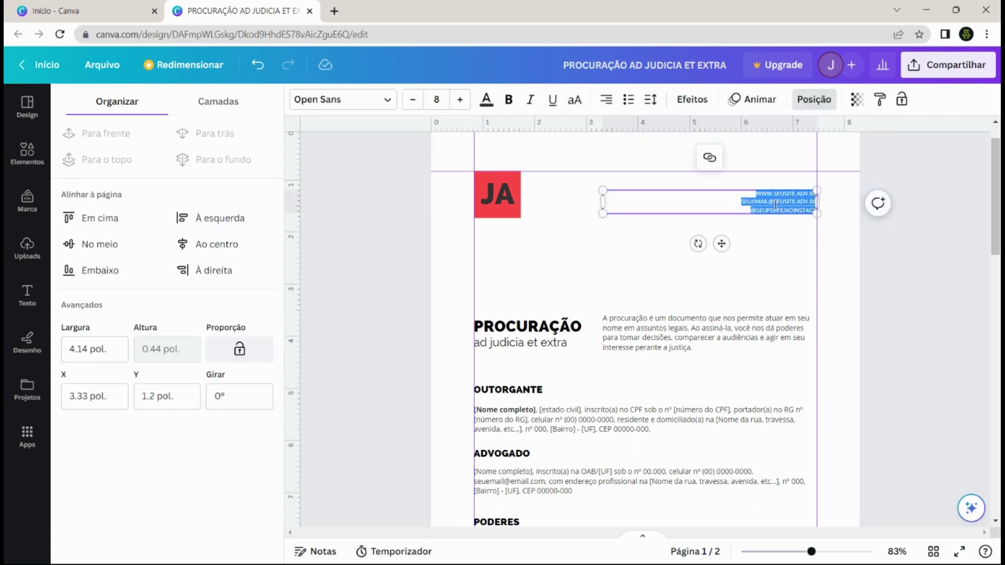
{"action": "type", "text": "www.seusite.adv.br seuemail@seusite.adv.br"}
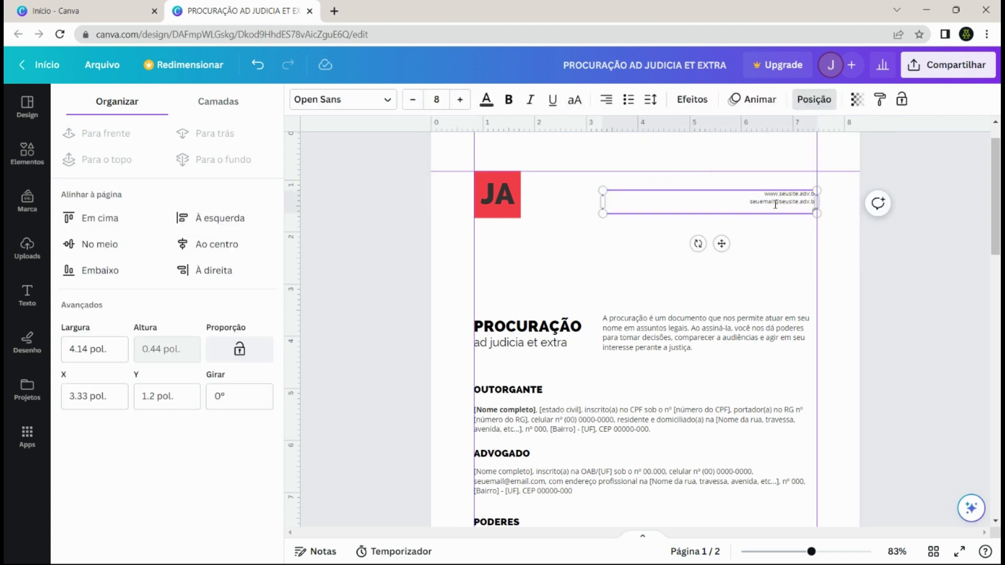
- Raise the contact block to Y 1.06 inches, level with the JA logo, and reduce its opacity
{"action": "left_click", "coordinate": [857, 99]}
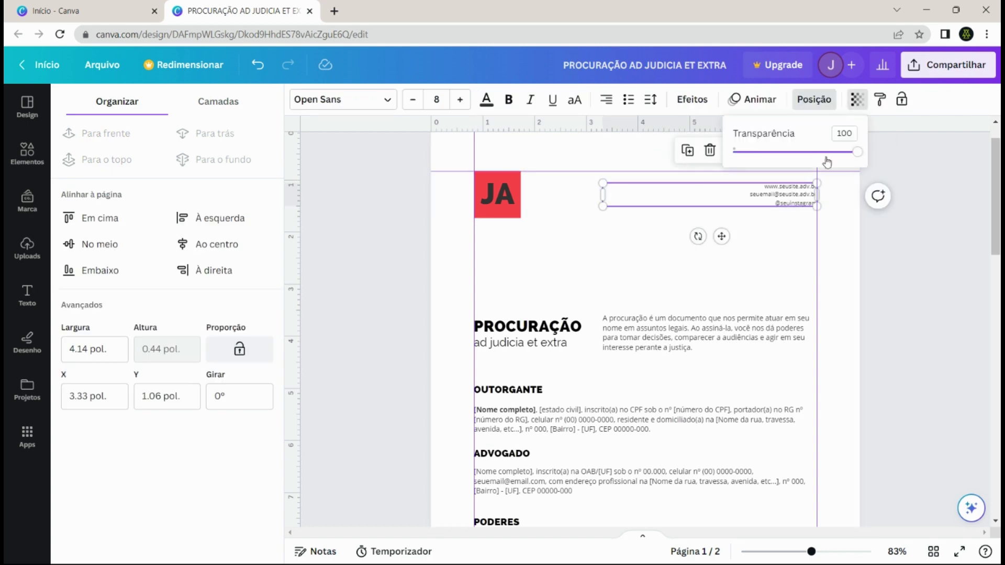
{"action": "left_click_drag", "start_coordinate": [853, 151], "coordinate": [827, 159]}
{"action": "left_click", "coordinate": [516, 208]}
- Move the PROCURAÇÃO title, its subtitle and the explanatory header text up by about 0.9 inch
{"action": "scroll", "coordinate": [516, 209], "scroll_direction": "down", "scroll_amount": 1}
{"action": "scroll", "coordinate": [524, 314], "scroll_direction": "up", "scroll_amount": 2}
{"action": "left_click_drag", "start_coordinate": [494, 336], "coordinate": [707, 416]}
{"action": "left_click_drag", "start_coordinate": [524, 367], "coordinate": [523, 322]}
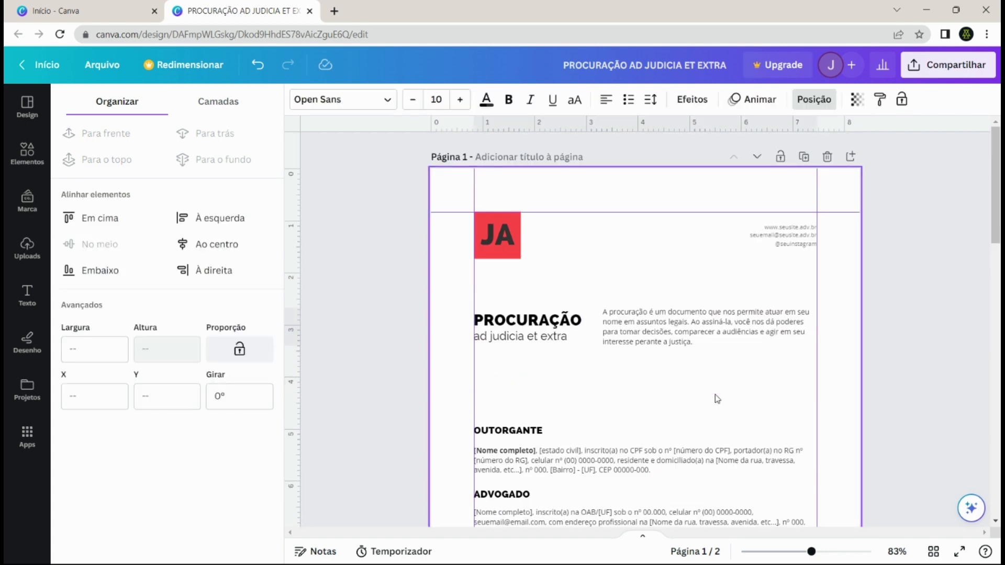
- Add a red square shape, flatten it into a thin bar and move it near the OUTORGANTE heading
{"action": "left_click", "coordinate": [27, 152]}
{"action": "left_click", "coordinate": [104, 226]}
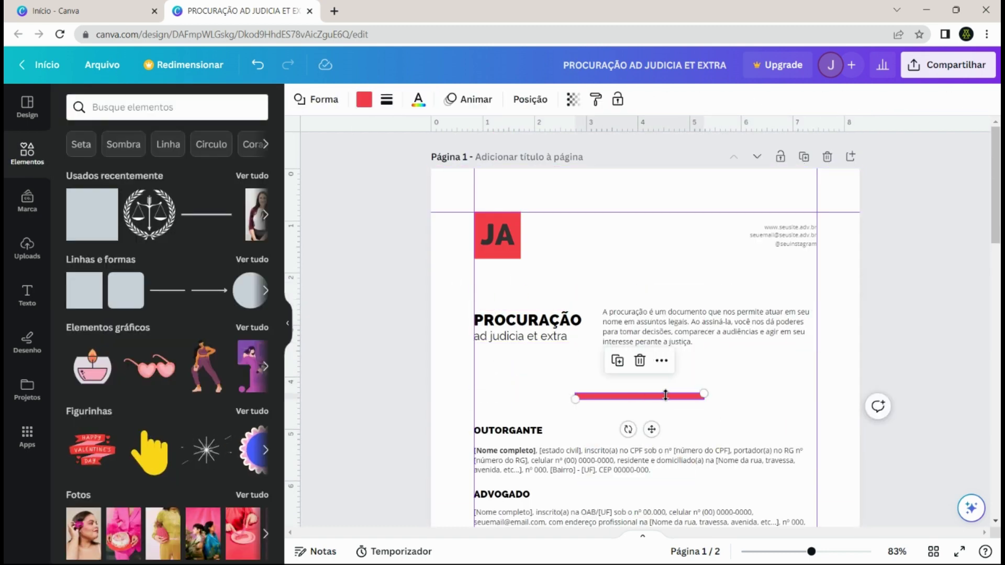
{"action": "left_click_drag", "start_coordinate": [650, 427], "coordinate": [549, 444]}
- Shorten the red bar to about 0.51 inch wide and line it up with the left margin guide
{"action": "left_click_drag", "start_coordinate": [811, 552], "coordinate": [857, 554]}
{"action": "scroll", "coordinate": [644, 366], "scroll_direction": "down", "scroll_amount": 4}
{"action": "scroll", "coordinate": [644, 367], "scroll_direction": "left", "scroll_amount": 7}
{"action": "left_click_drag", "start_coordinate": [835, 388], "coordinate": [433, 388]}
{"action": "left_click_drag", "start_coordinate": [381, 376], "coordinate": [381, 388]}
{"action": "mouse_move", "coordinate": [856, 552]}
{"action": "left_mouse_down"}
{"action": "mouse_move", "coordinate": [885, 556]}
{"action": "mouse_move", "coordinate": [808, 553]}
{"action": "mouse_move", "coordinate": [836, 552]}
{"action": "left_mouse_up"}
{"action": "left_click_drag", "start_coordinate": [538, 534], "coordinate": [449, 533]}
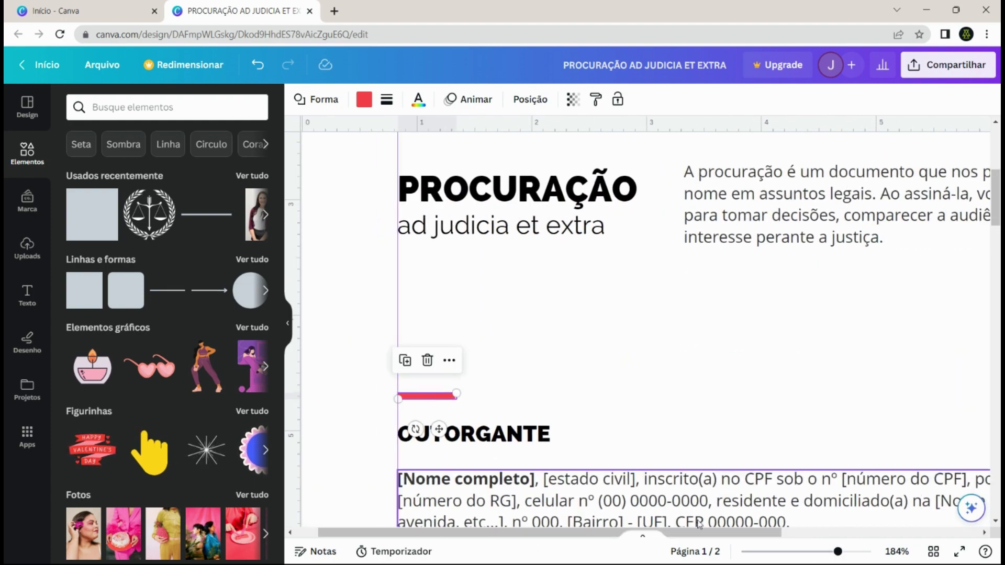
- Place the red bar directly beneath the OUTORGANTE heading
{"action": "left_click_drag", "start_coordinate": [837, 551], "coordinate": [846, 552]}
{"action": "left_click_drag", "start_coordinate": [358, 404], "coordinate": [361, 471]}
{"action": "left_click_drag", "start_coordinate": [846, 551], "coordinate": [814, 552]}
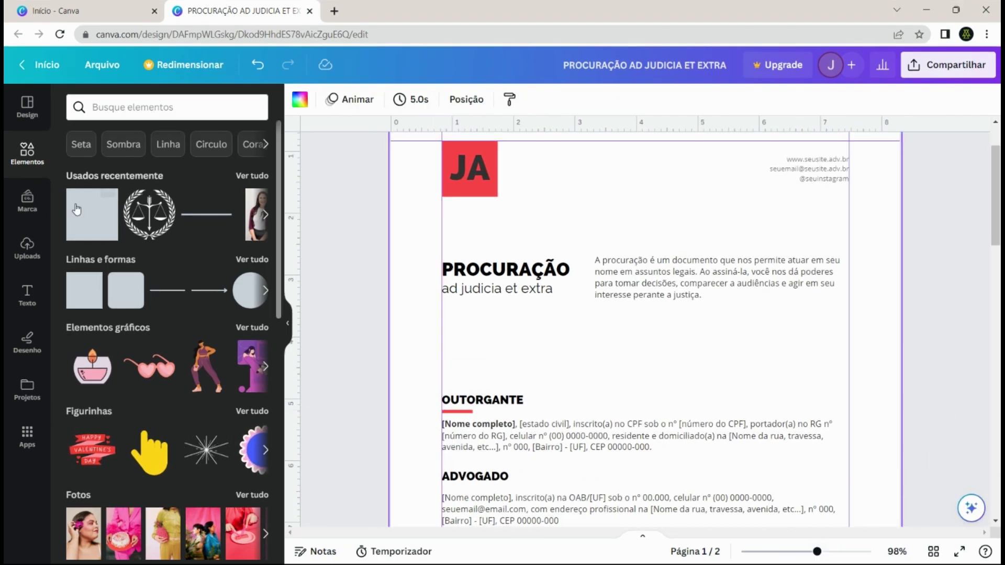
- Add a thin, semi-transparent line beneath the OUTORGANTE heading, spanning from the left to the right margin guide
{"action": "left_click_drag", "start_coordinate": [206, 214], "coordinate": [521, 432]}
{"action": "left_click_drag", "start_coordinate": [606, 414], "coordinate": [847, 413]}
{"action": "left_click", "coordinate": [331, 99]}
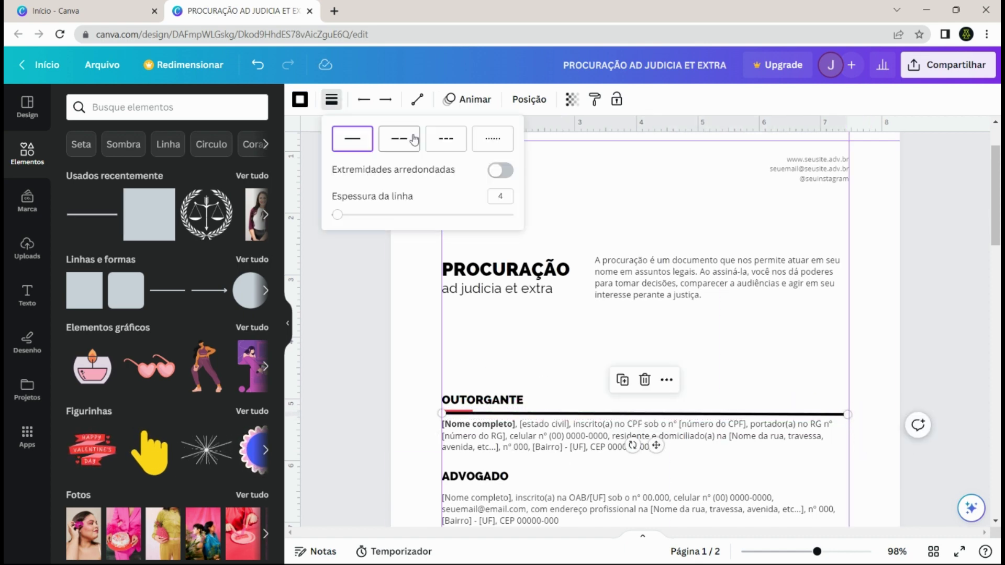
{"action": "left_click", "coordinate": [572, 99]}
{"action": "left_click_drag", "start_coordinate": [572, 153], "coordinate": [564, 153]}
{"action": "left_click", "coordinate": [657, 245]}
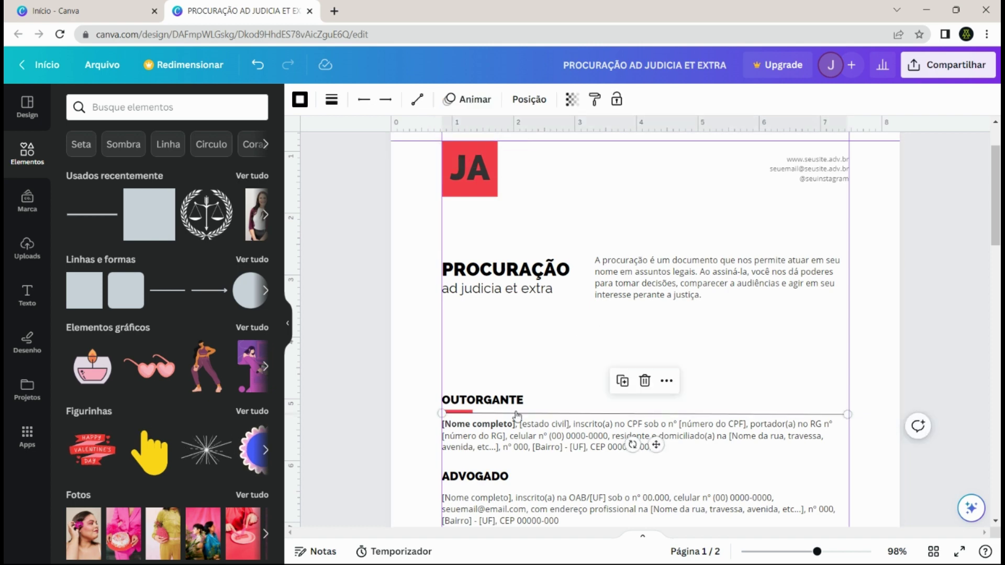
- Align the red bar and the thin line under OUTORGANTE along their bottom edges
{"action": "left_click_drag", "start_coordinate": [419, 398], "coordinate": [858, 419]}
{"action": "left_click", "coordinate": [903, 99]}
{"action": "left_click", "coordinate": [103, 272]}
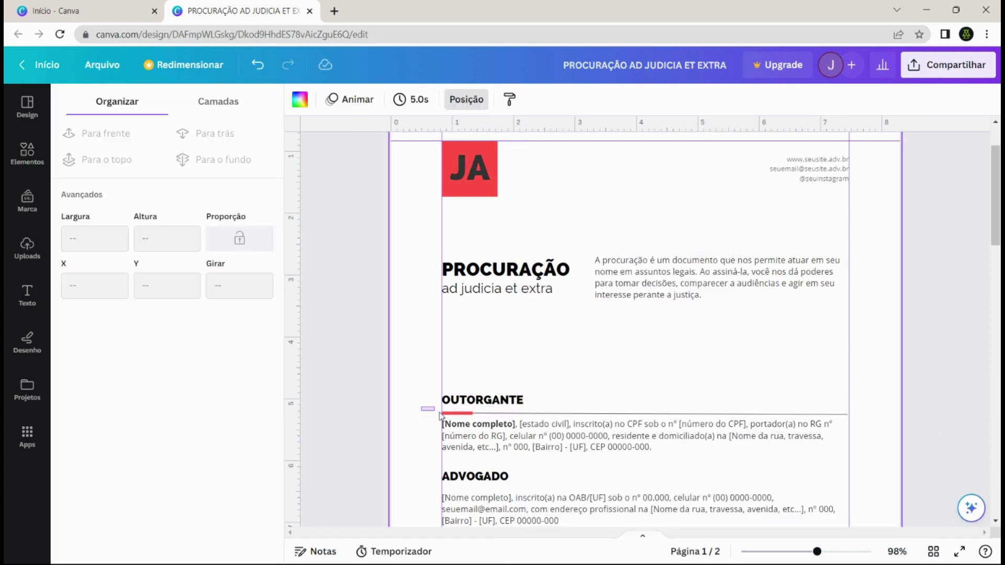
- Move the OUTORGANTE paragraph slightly down and shift the ADVOGADO and PODERES sections down by about 0.25 inch
{"action": "left_click", "coordinate": [493, 431]}
{"action": "scroll", "coordinate": [493, 432], "scroll_direction": "down", "scroll_amount": 3}
{"action": "left_click_drag", "start_coordinate": [419, 281], "coordinate": [623, 513]}
{"action": "left_click_drag", "start_coordinate": [622, 394], "coordinate": [622, 409]}
- Duplicate the red bar and thin line separator beneath the ADVOGADO and PODERES headings
{"action": "left_click_drag", "start_coordinate": [419, 214], "coordinate": [487, 220]}
{"action": "left_click_drag", "start_coordinate": [484, 217], "coordinate": [483, 308]}
{"action": "left_click_drag", "start_coordinate": [484, 307], "coordinate": [483, 383]}
{"action": "left_click_drag", "start_coordinate": [419, 302], "coordinate": [479, 310]}
{"action": "left_click_drag", "start_coordinate": [470, 308], "coordinate": [470, 308]}
{"action": "left_click", "coordinate": [415, 291]}
{"action": "left_click", "coordinate": [466, 309]}
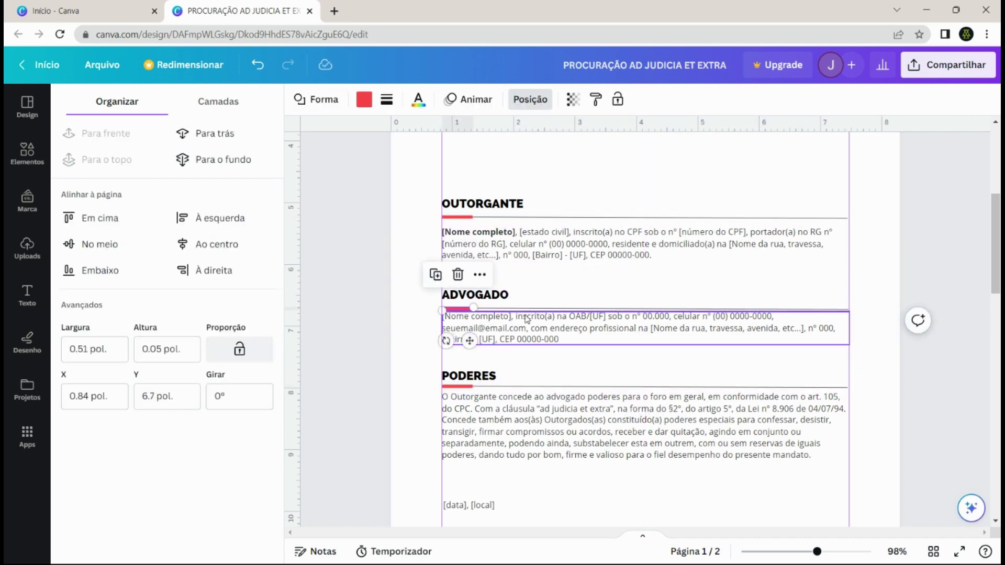
- Move the ADVOGADO and PODERES paragraphs slightly down, away from the separators under their headings
{"action": "left_click", "coordinate": [576, 310], "text": "shift"}
{"action": "scroll", "coordinate": [497, 283], "scroll_direction": "up", "scroll_amount": 3}
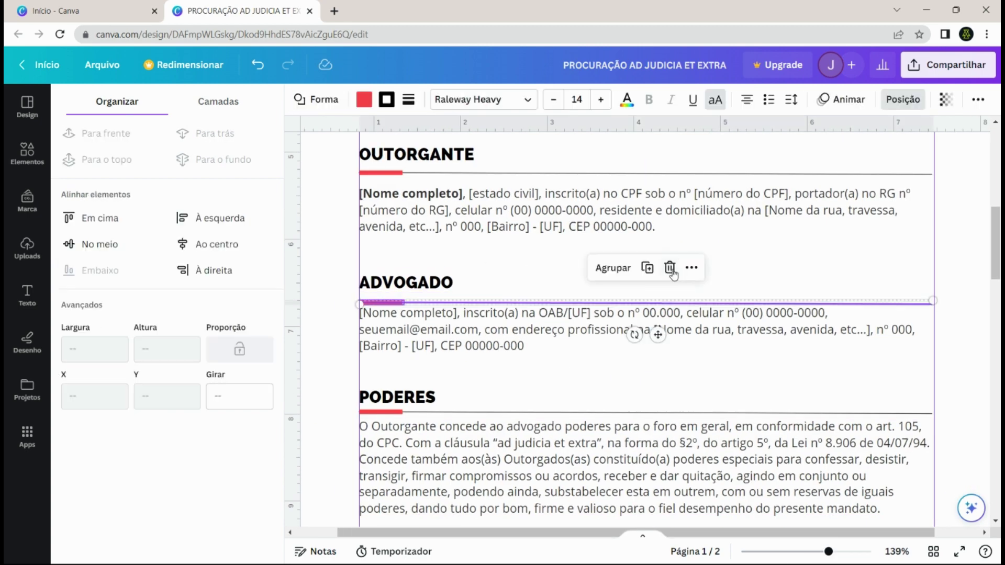
{"action": "left_click_drag", "start_coordinate": [564, 324], "coordinate": [564, 336]}
{"action": "left_click", "coordinate": [444, 413]}
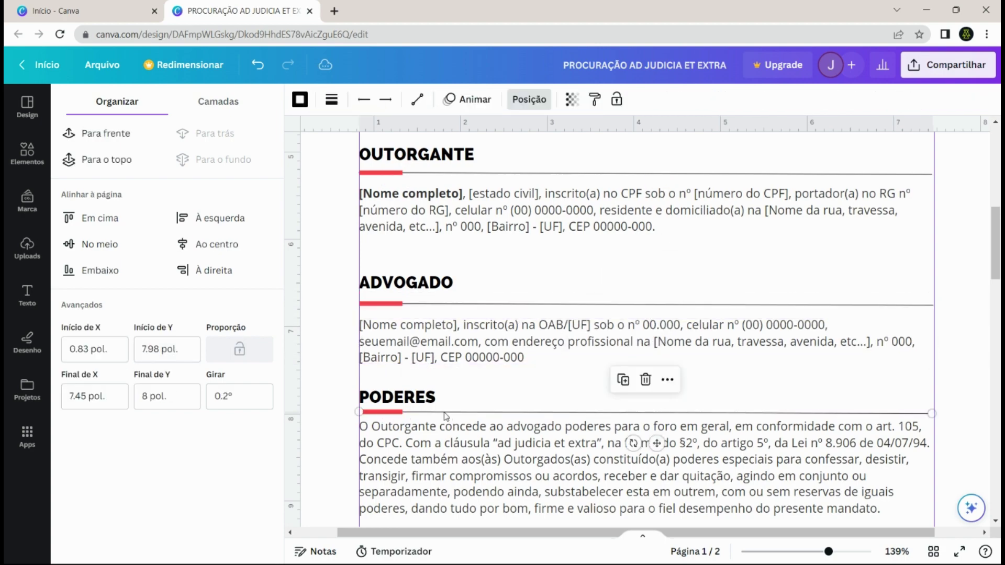
{"action": "left_click", "coordinate": [395, 412], "text": "shift"}
{"action": "left_click_drag", "start_coordinate": [548, 411], "coordinate": [535, 453]}
{"action": "scroll", "coordinate": [696, 335], "scroll_direction": "up", "scroll_amount": 5}
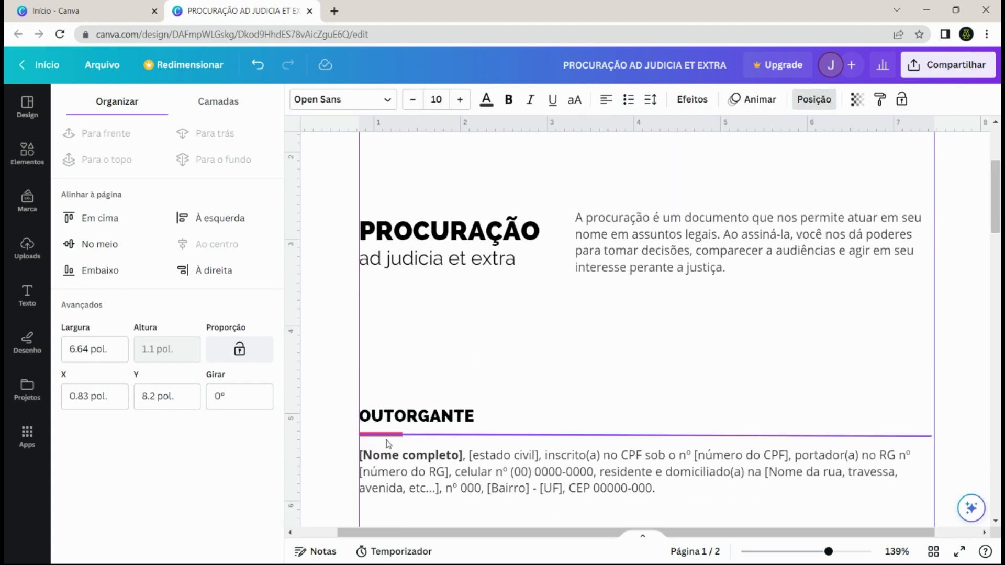
- Straighten the thin separator lines under OUTORGANTE, ADVOGADO and PODERES and extend each one to the right margin guide
{"action": "left_click_drag", "start_coordinate": [466, 362], "coordinate": [460, 306]}
{"action": "left_click", "coordinate": [868, 327]}
{"action": "left_click_drag", "start_coordinate": [932, 308], "coordinate": [934, 304]}
{"action": "left_click", "coordinate": [932, 435]}
{"action": "scroll", "coordinate": [926, 320], "scroll_direction": "down", "scroll_amount": 5}
{"action": "left_click", "coordinate": [925, 305]}
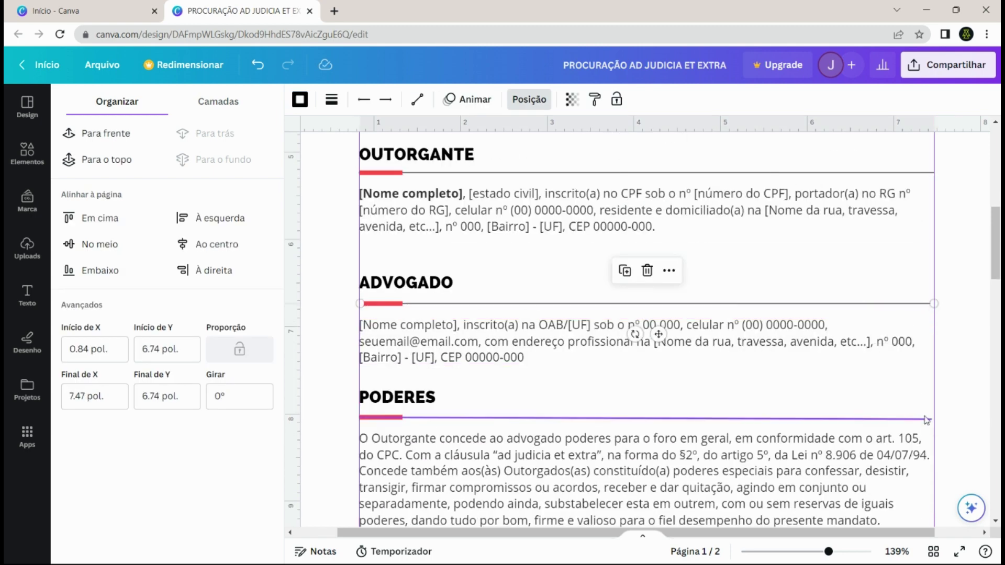
{"action": "left_click", "coordinate": [926, 419]}
{"action": "left_click_drag", "start_coordinate": [933, 420], "coordinate": [934, 417]}
- Place copies of the thin line with a centred red bar above and below the PROCURAÇÃO title block
{"action": "scroll", "coordinate": [926, 418], "scroll_direction": "up", "scroll_amount": 7}
{"action": "left_click_drag", "start_coordinate": [394, 438], "coordinate": [661, 438]}
{"action": "left_click_drag", "start_coordinate": [583, 456], "coordinate": [649, 431]}
{"action": "left_click_drag", "start_coordinate": [649, 437], "coordinate": [648, 316]}
{"action": "left_click", "coordinate": [691, 479]}
- Nudge the title block with its separators slightly down and the OUTORGANTE, ADVOGADO and PODERES sections slightly up
{"action": "left_click_drag", "start_coordinate": [829, 552], "coordinate": [792, 552]}
{"action": "left_click_drag", "start_coordinate": [536, 236], "coordinate": [675, 290]}
{"action": "left_click_drag", "start_coordinate": [662, 280], "coordinate": [662, 285]}
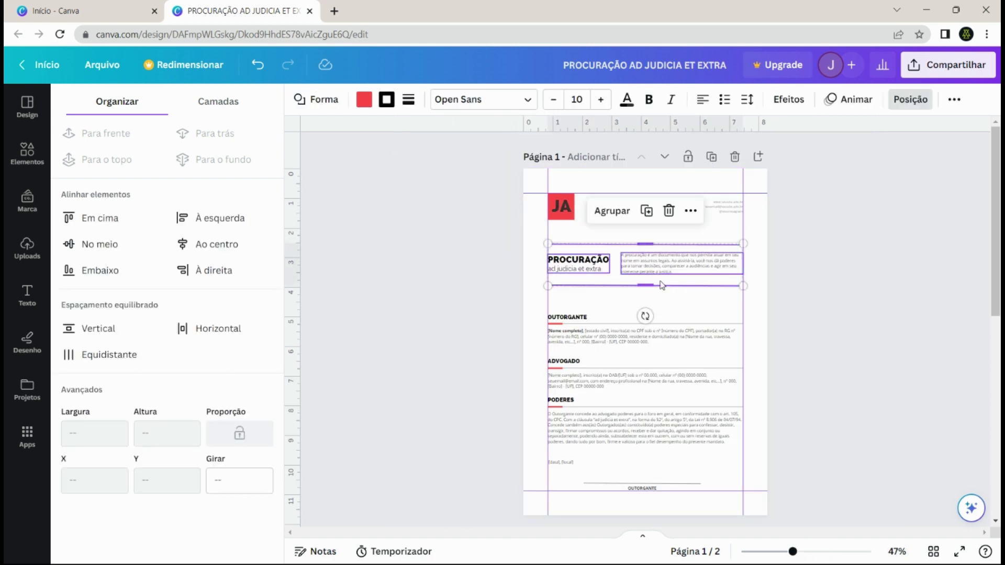
{"action": "left_click_drag", "start_coordinate": [537, 310], "coordinate": [673, 457]}
- Justify the PODERES, ADVOGADO and OUTORGANTE paragraphs and the introductory text beside the title
{"action": "left_click", "coordinate": [666, 427]}
{"action": "triple_click", "coordinate": [605, 100]}
{"action": "left_click", "coordinate": [597, 377]}
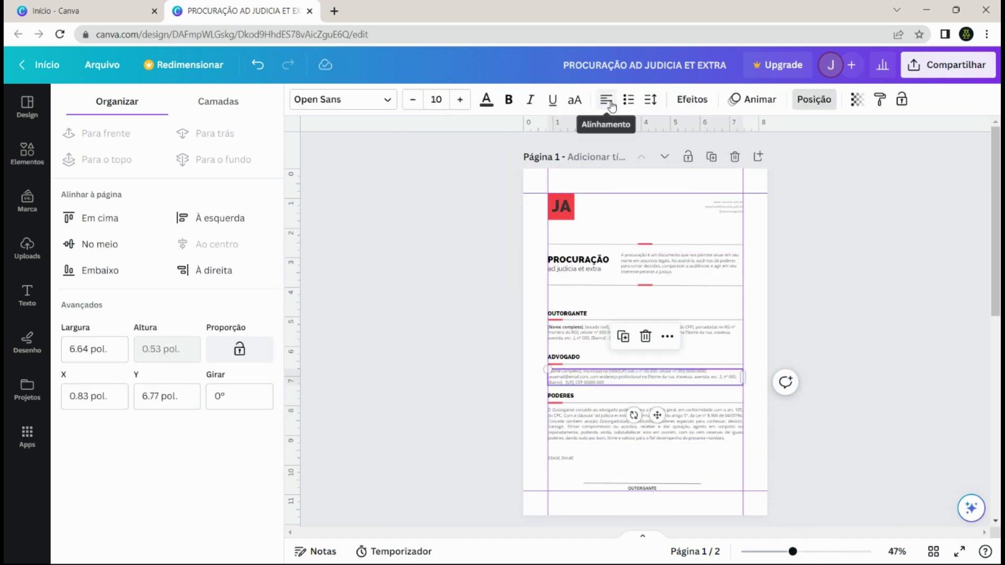
{"action": "triple_click", "coordinate": [606, 101]}
{"action": "left_click", "coordinate": [589, 334]}
{"action": "triple_click", "coordinate": [607, 101]}
{"action": "left_click", "coordinate": [649, 266]}
{"action": "triple_click", "coordinate": [608, 100]}
- Hide the margin guides and set the page zoom to 100%
{"action": "left_click", "coordinate": [814, 99]}
{"action": "left_click", "coordinate": [102, 65]}
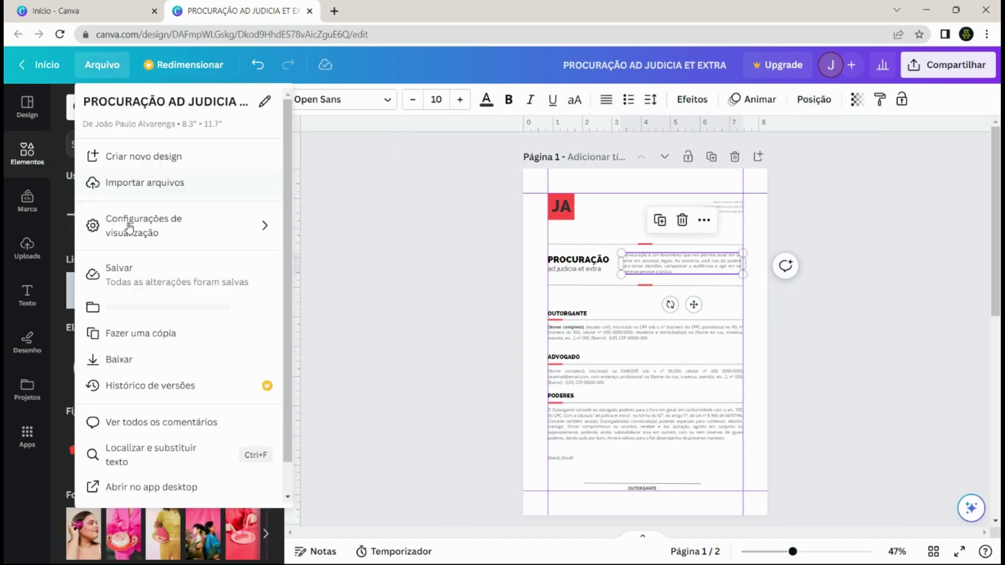
{"action": "left_click", "coordinate": [344, 292]}
{"action": "left_click", "coordinate": [343, 291]}
{"action": "left_click", "coordinate": [897, 552]}
{"action": "left_click", "coordinate": [899, 289]}
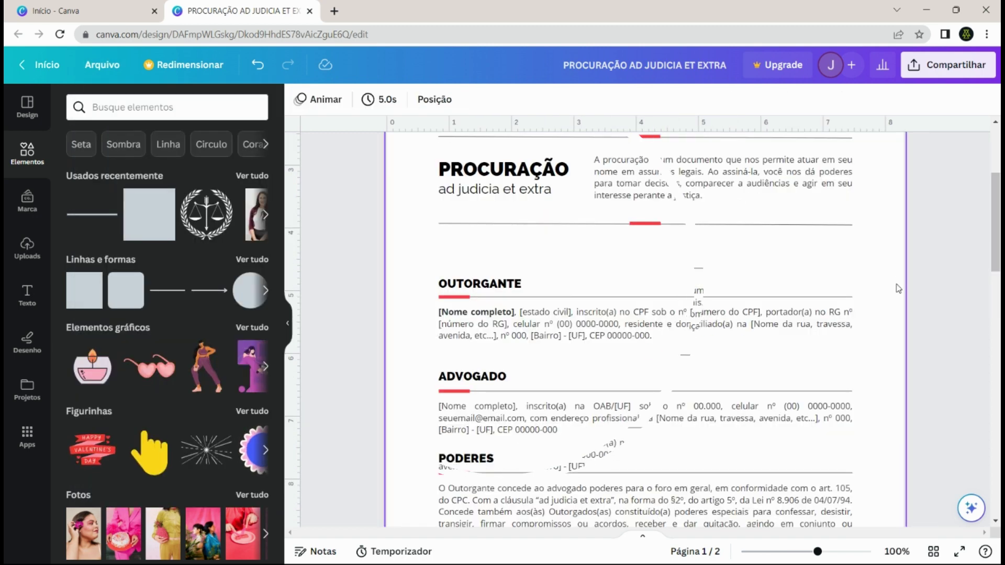
- Examine the JA logo and the contact details in the page header
{"action": "scroll", "coordinate": [895, 278], "scroll_direction": "up", "scroll_amount": 3}
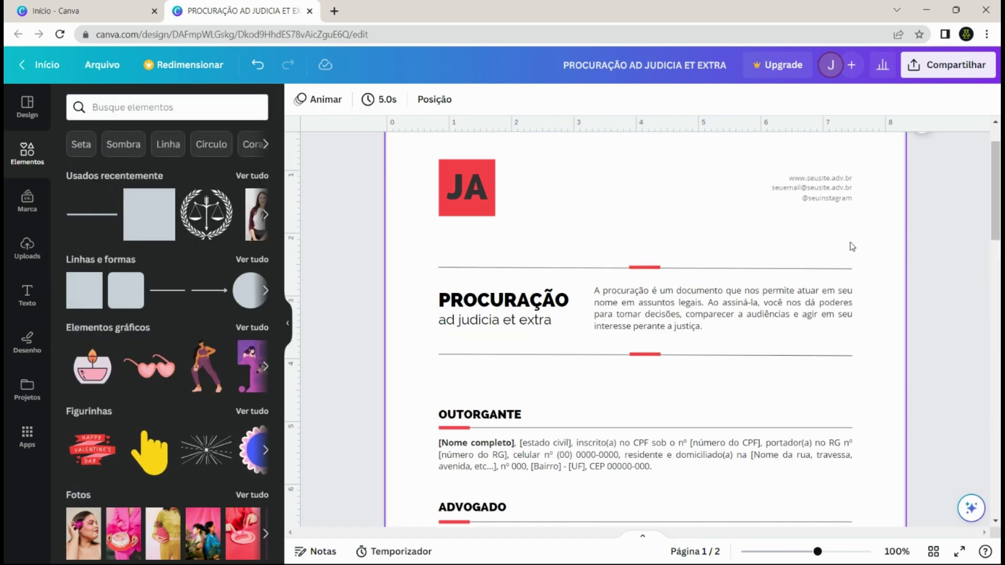
{"action": "scroll", "coordinate": [691, 234], "scroll_direction": "up", "scroll_amount": 2}
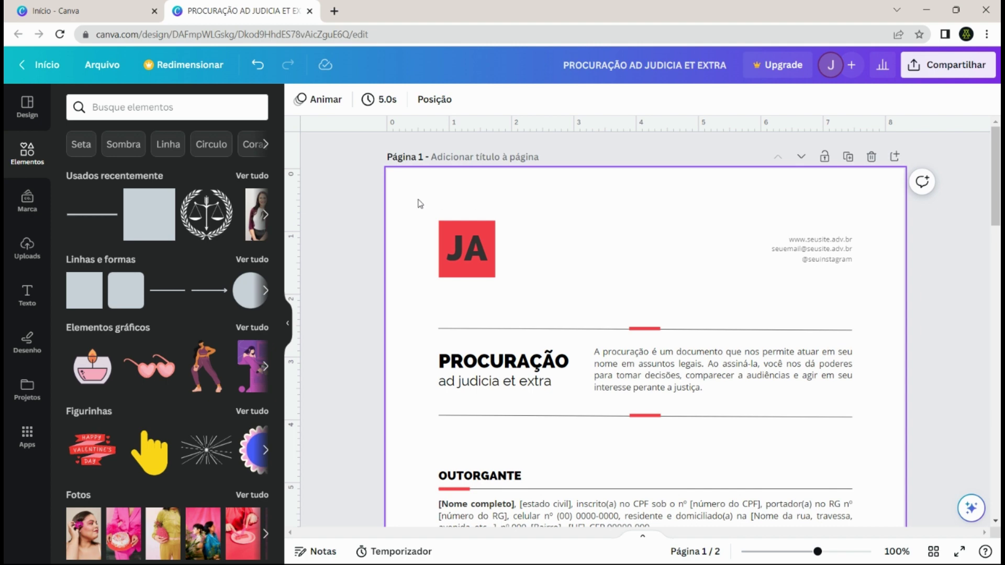
{"action": "left_click", "coordinate": [415, 215]}
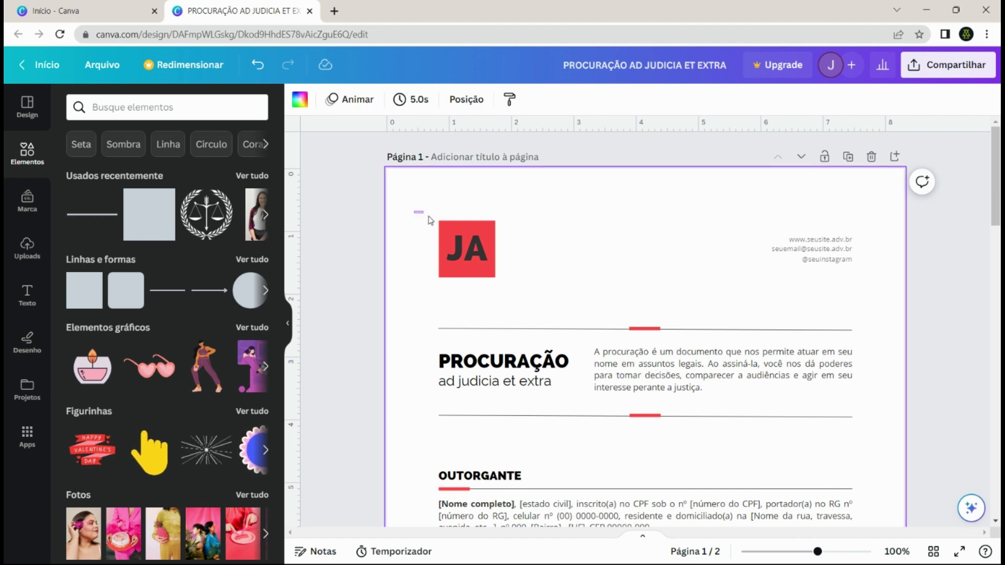
{"action": "left_click_drag", "start_coordinate": [415, 215], "coordinate": [535, 307]}
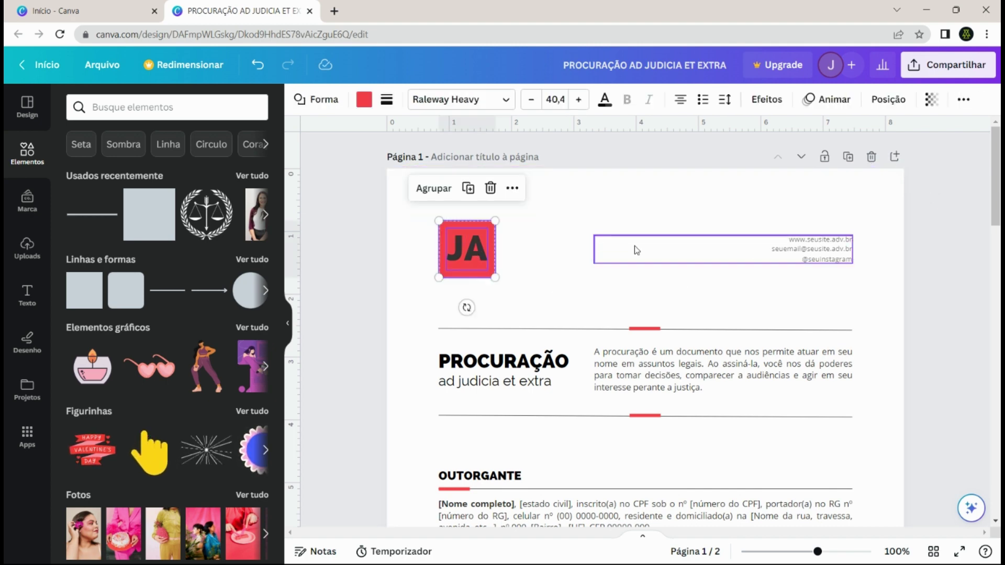
{"action": "left_click", "coordinate": [544, 228]}
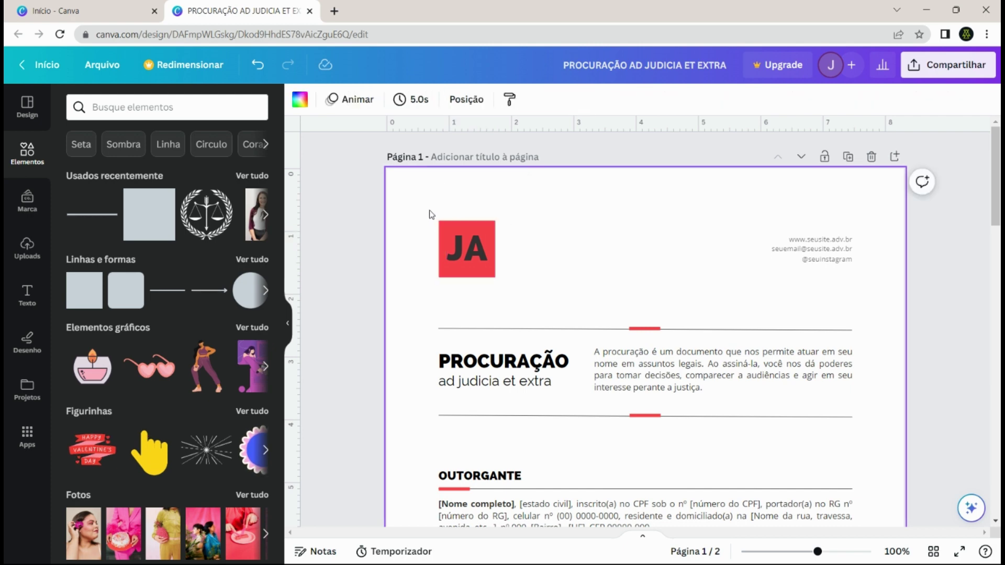
{"action": "left_click_drag", "start_coordinate": [430, 214], "coordinate": [526, 297]}
{"action": "left_click", "coordinate": [560, 271]}
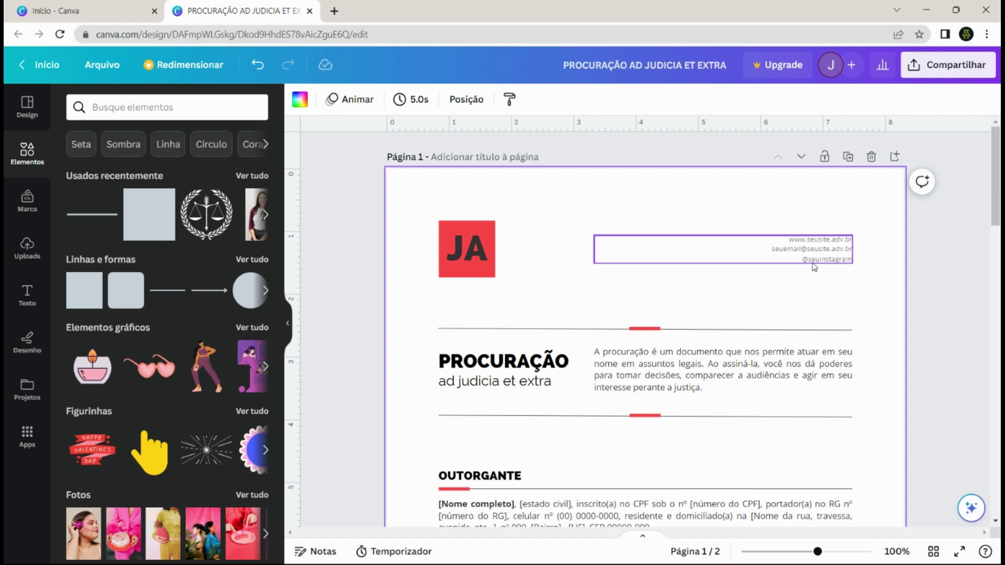
{"action": "left_click_drag", "start_coordinate": [743, 276], "coordinate": [846, 219]}
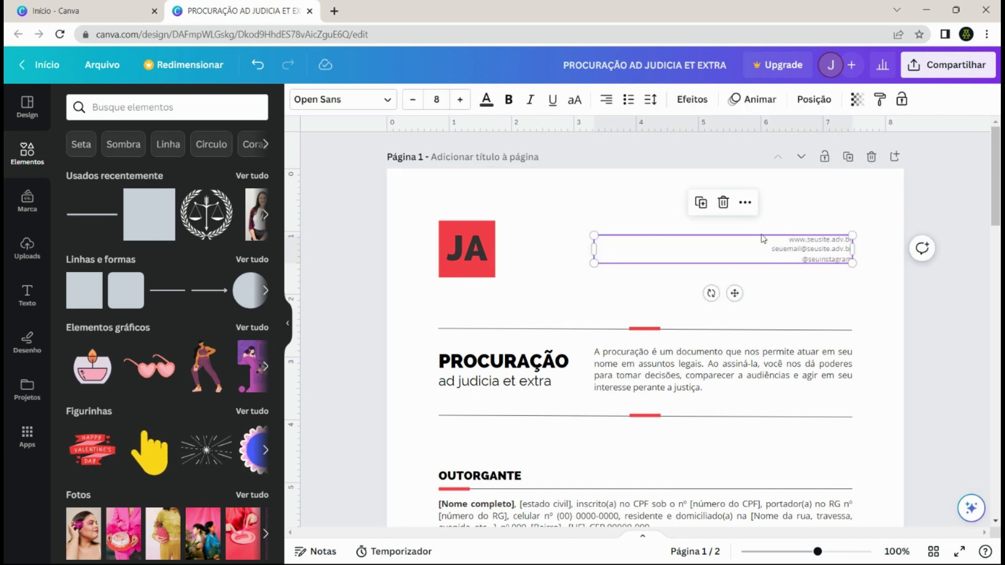
{"action": "left_click", "coordinate": [721, 205]}
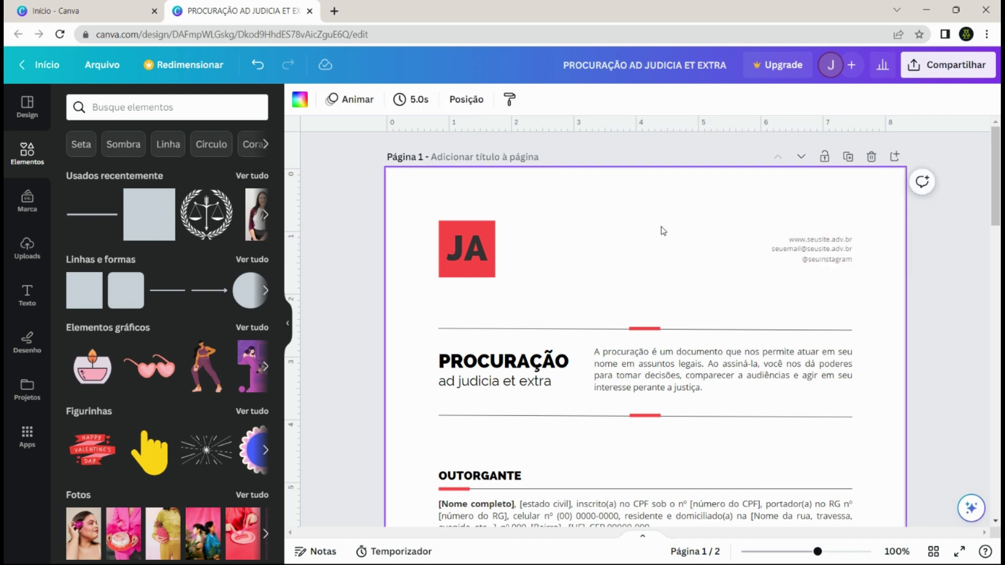
- Examine the page layout and the two-line PROCURAÇÃO ad judicia et extra title group
{"action": "scroll", "coordinate": [663, 231], "scroll_direction": "down", "scroll_amount": 3}
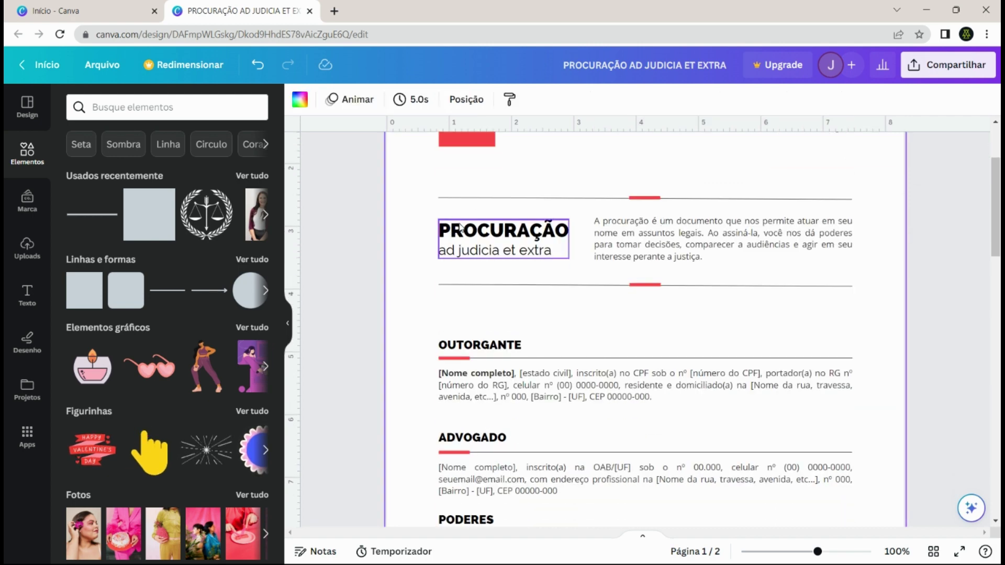
{"action": "scroll", "coordinate": [461, 227], "scroll_direction": "down", "scroll_amount": 4}
{"action": "scroll", "coordinate": [513, 260], "scroll_direction": "up", "scroll_amount": 3}
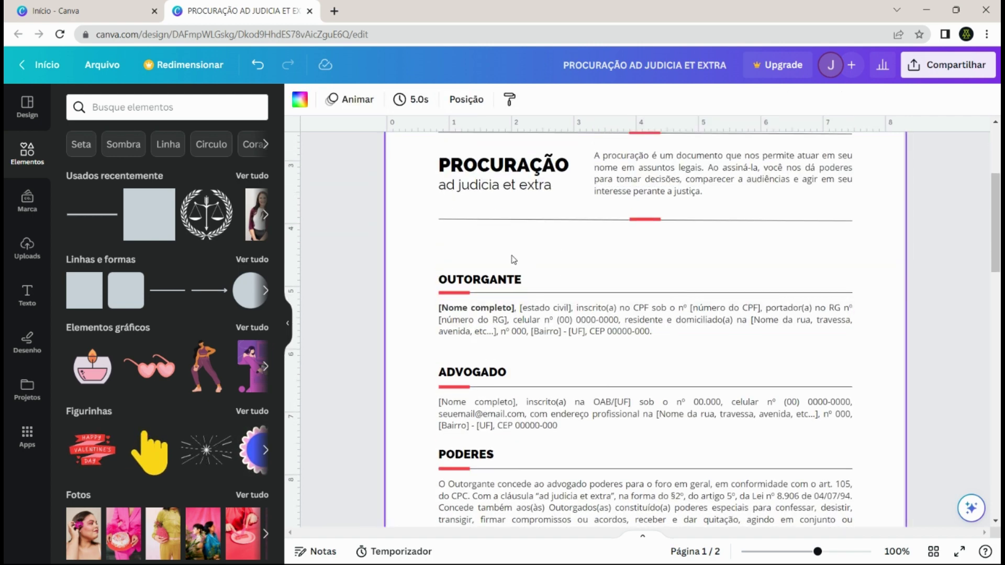
{"action": "scroll", "coordinate": [513, 260], "scroll_direction": "up", "scroll_amount": 3}
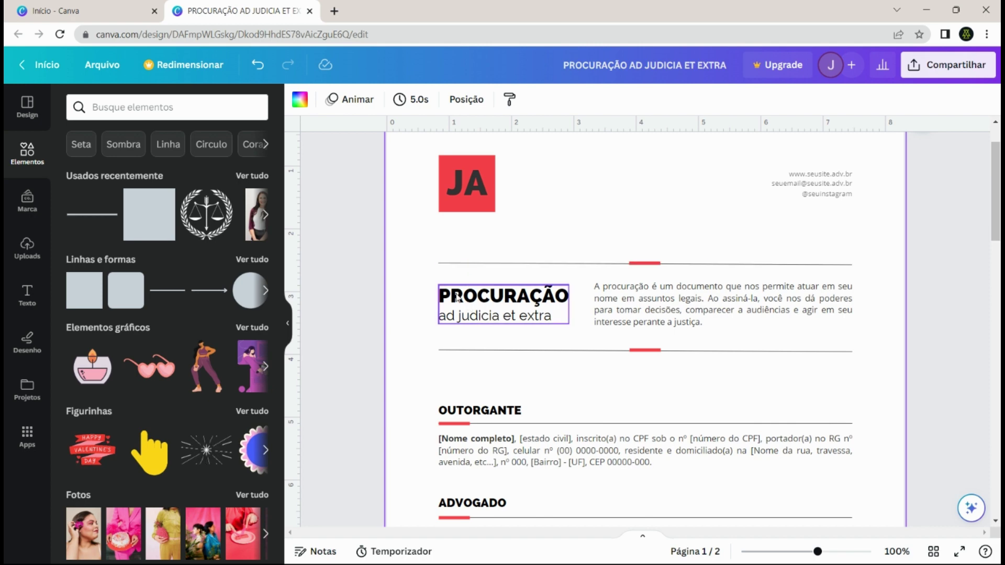
{"action": "left_click_drag", "start_coordinate": [428, 278], "coordinate": [569, 329]}
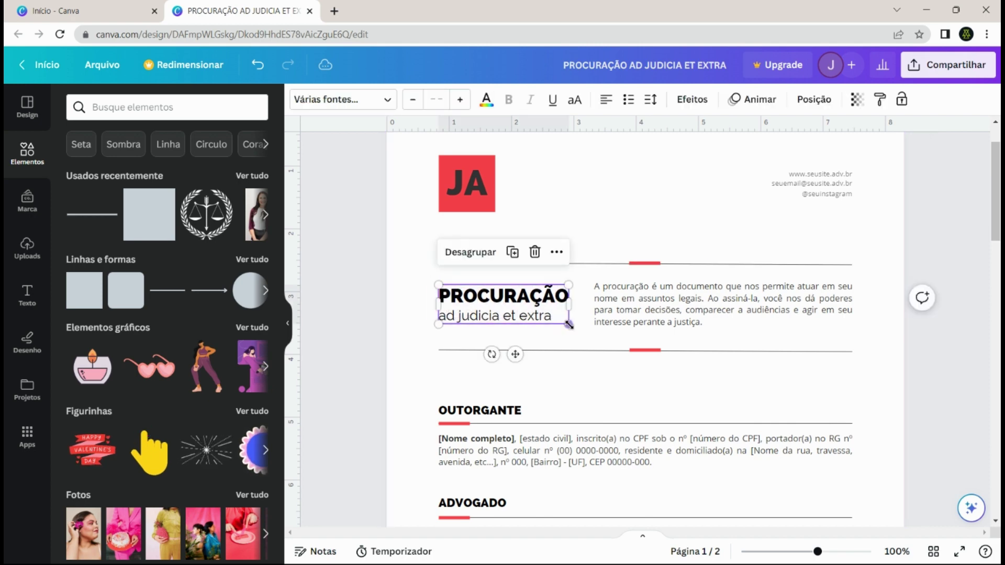
{"action": "left_click", "coordinate": [578, 314]}
{"action": "left_click", "coordinate": [534, 303]}
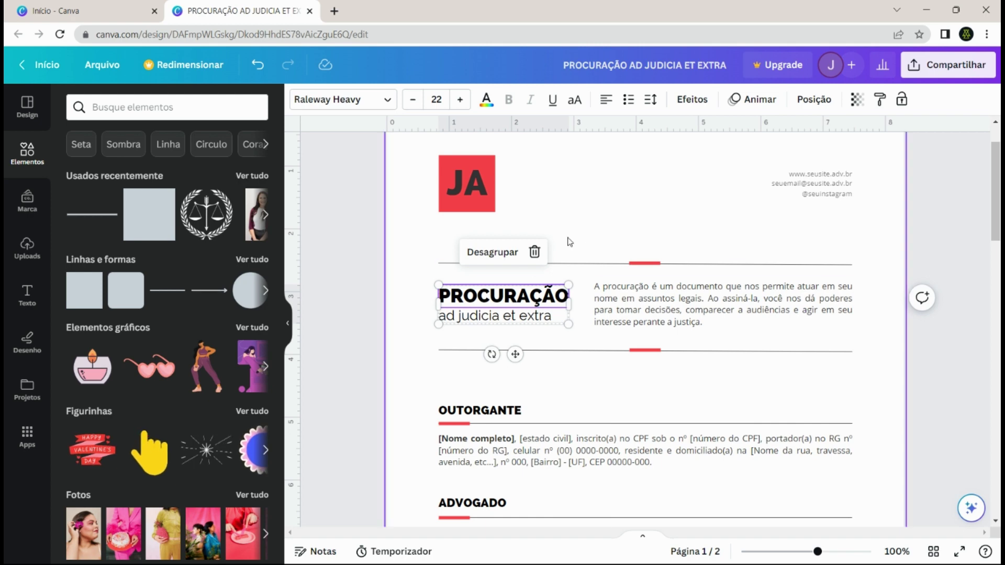
{"action": "left_click", "coordinate": [424, 292]}
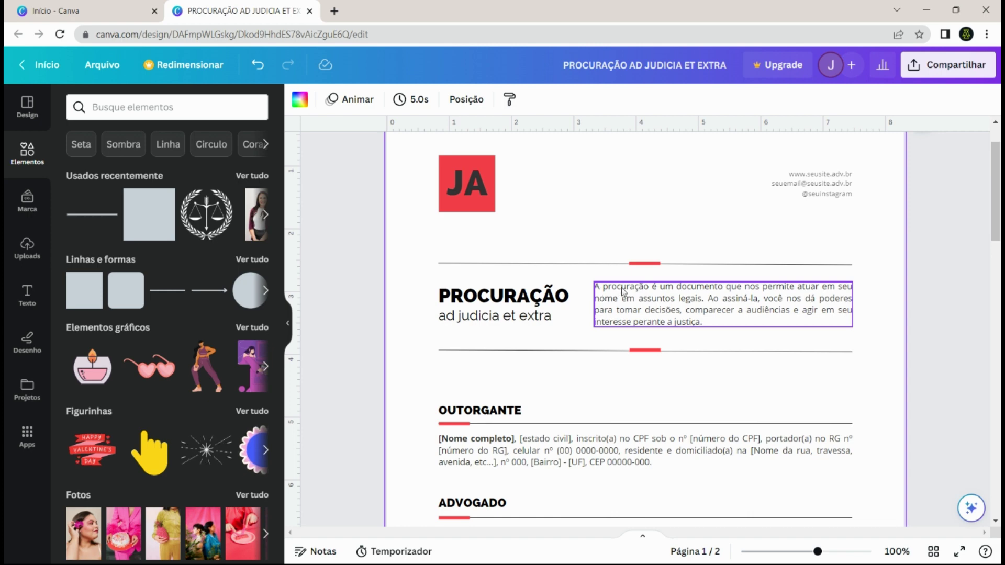
- Make the words "nos permite atuar em seu nome em assuntos legais" bold in the introductory text
{"action": "left_click", "coordinate": [768, 294]}
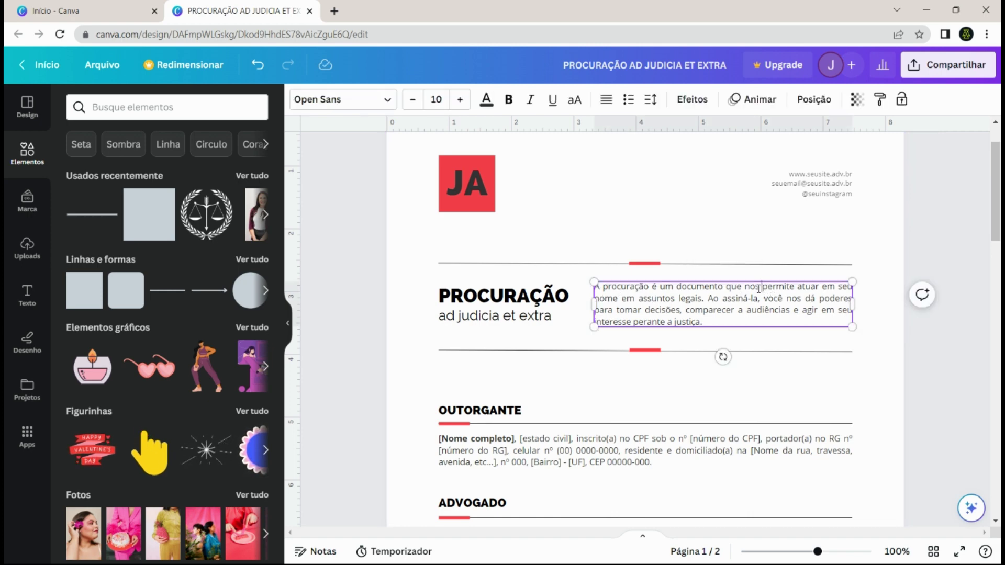
{"action": "left_click_drag", "start_coordinate": [746, 287], "coordinate": [705, 299]}
{"action": "left_click", "coordinate": [508, 99]}
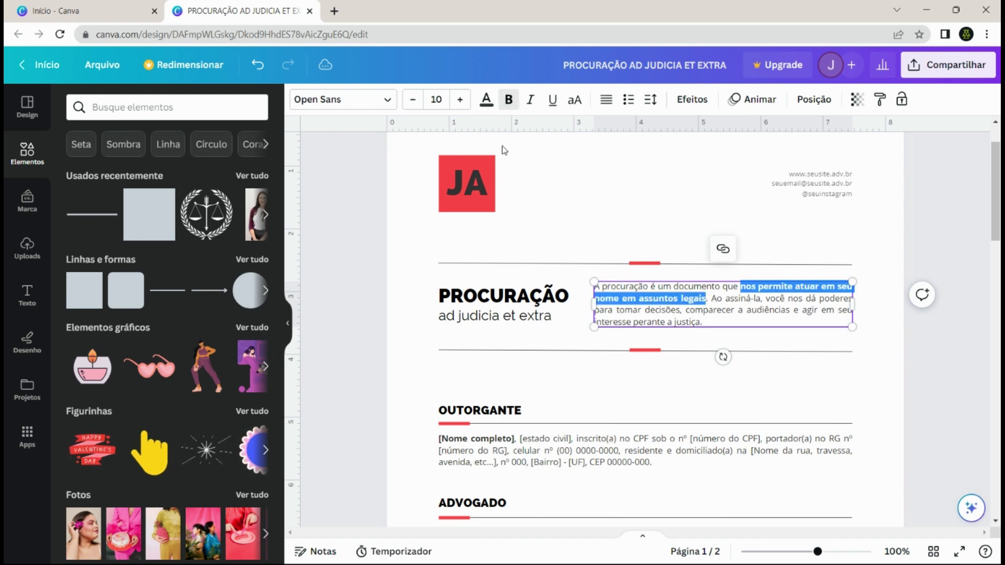
{"action": "left_click", "coordinate": [521, 364]}
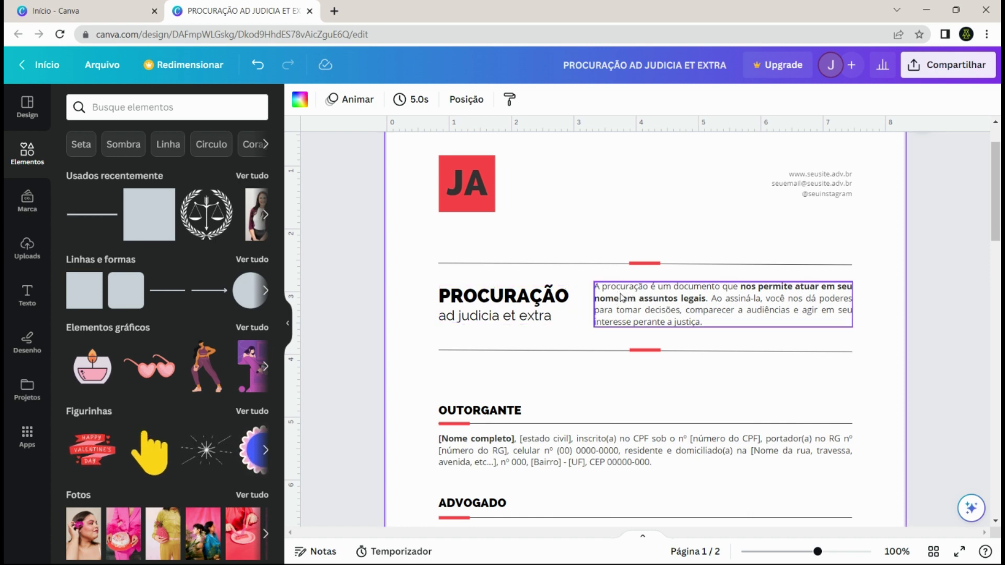
- Examine the title separators and the heading, red-accented line and paragraph of the OUTORGANTE and ADVOGADO sections
{"action": "left_click", "coordinate": [752, 265]}
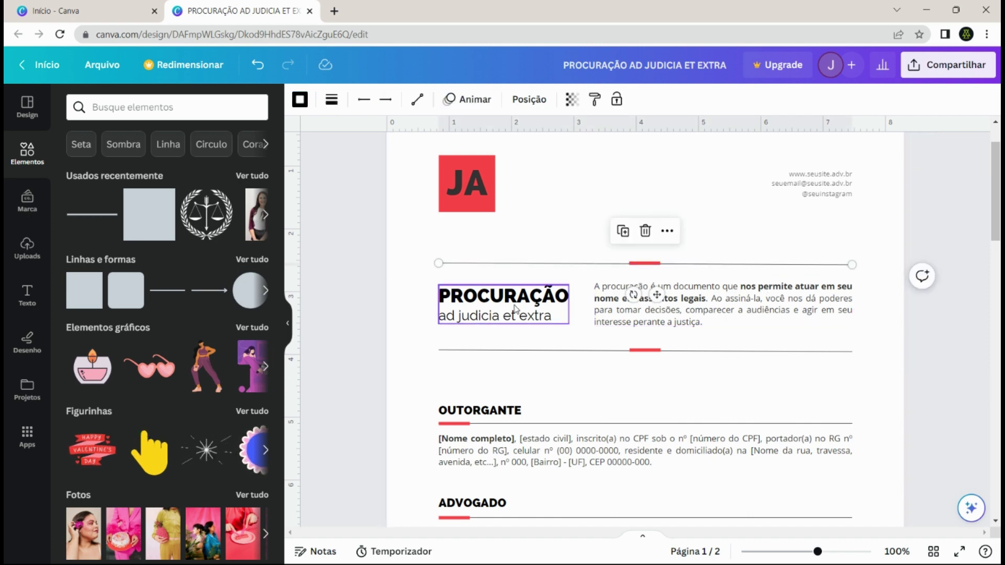
{"action": "scroll", "coordinate": [514, 308], "scroll_direction": "down", "scroll_amount": 3}
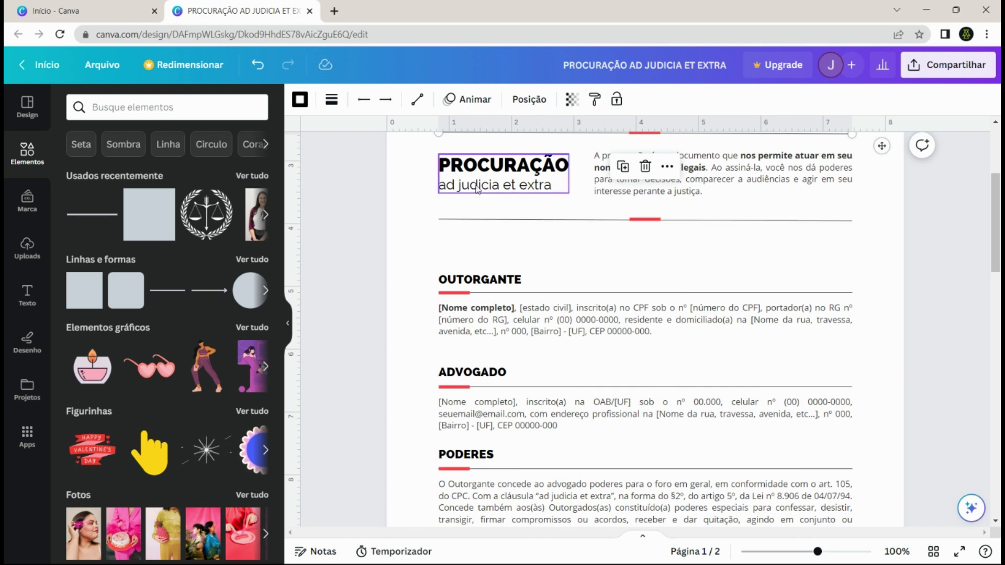
{"action": "scroll", "coordinate": [515, 196], "scroll_direction": "up", "scroll_amount": 3}
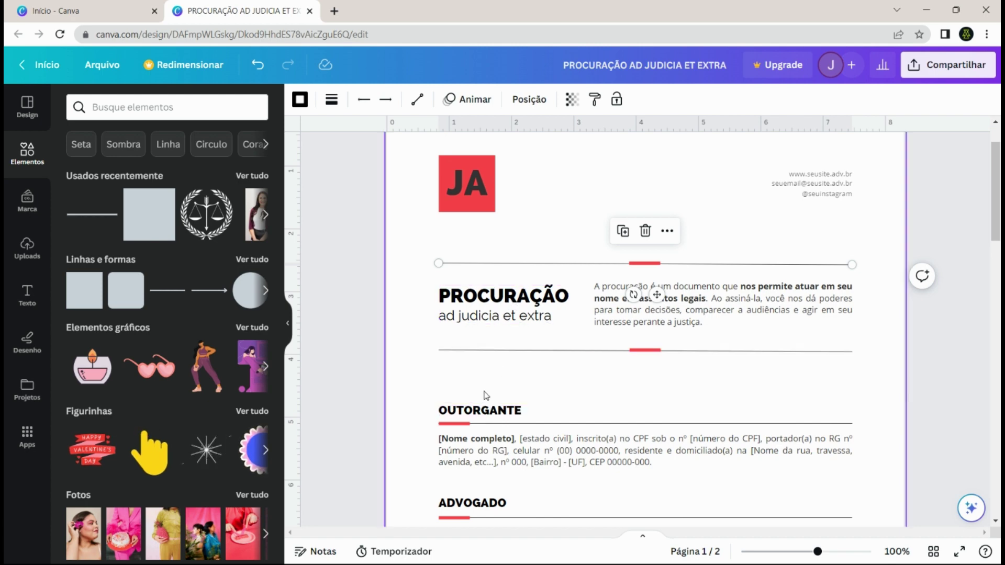
{"action": "scroll", "coordinate": [484, 306], "scroll_direction": "down", "scroll_amount": 3}
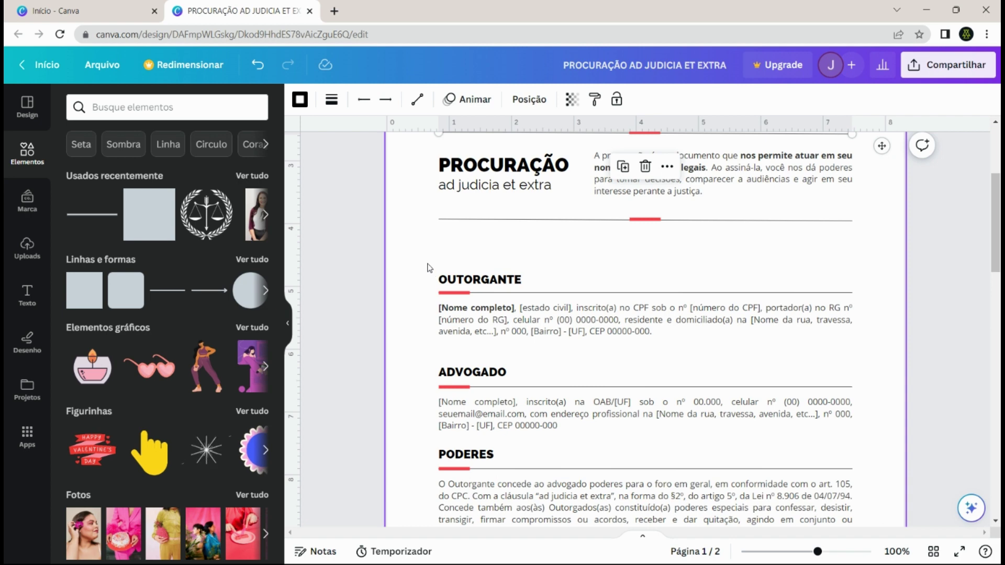
{"action": "left_click_drag", "start_coordinate": [427, 268], "coordinate": [550, 290]}
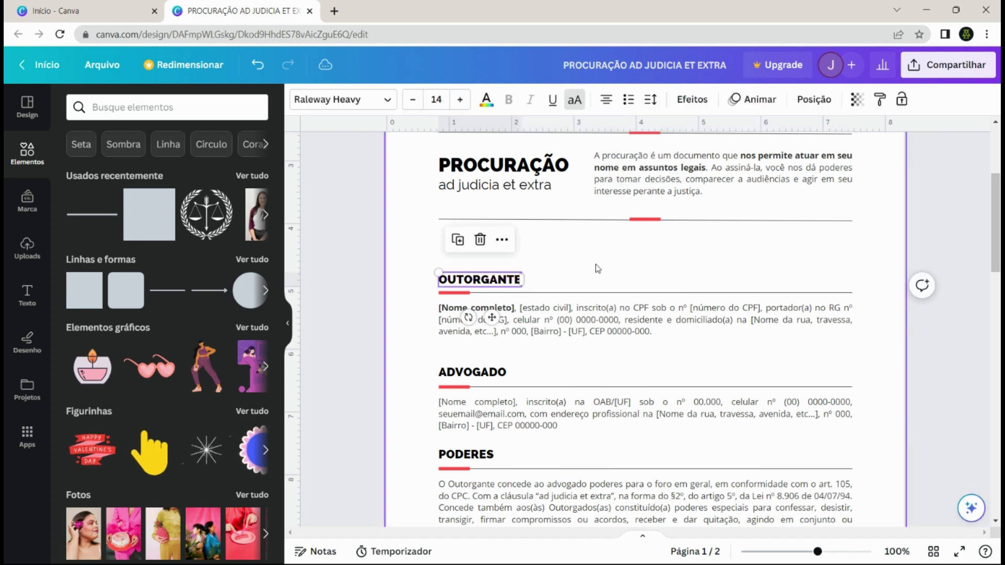
{"action": "left_click", "coordinate": [577, 258]}
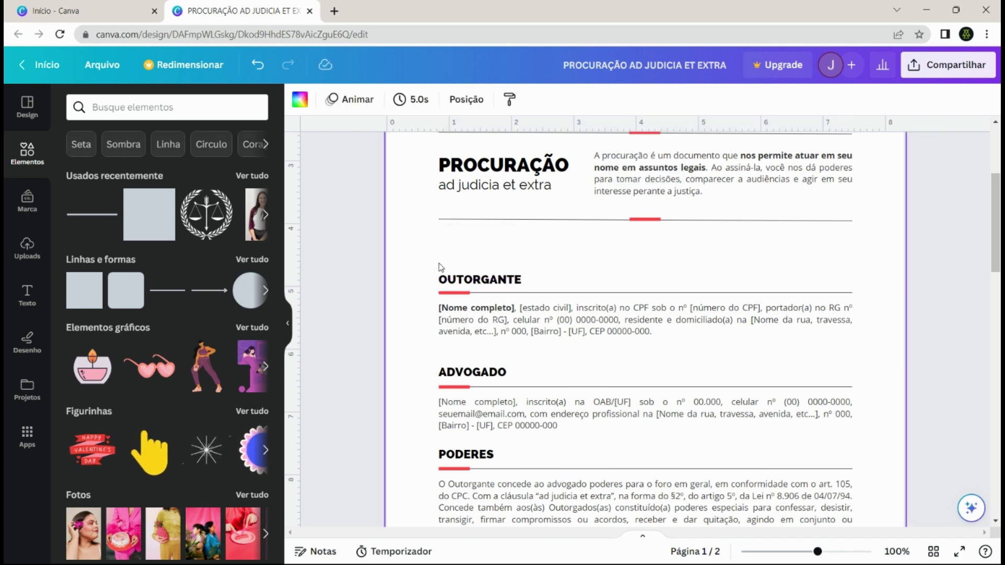
{"action": "left_click_drag", "start_coordinate": [433, 270], "coordinate": [528, 293]}
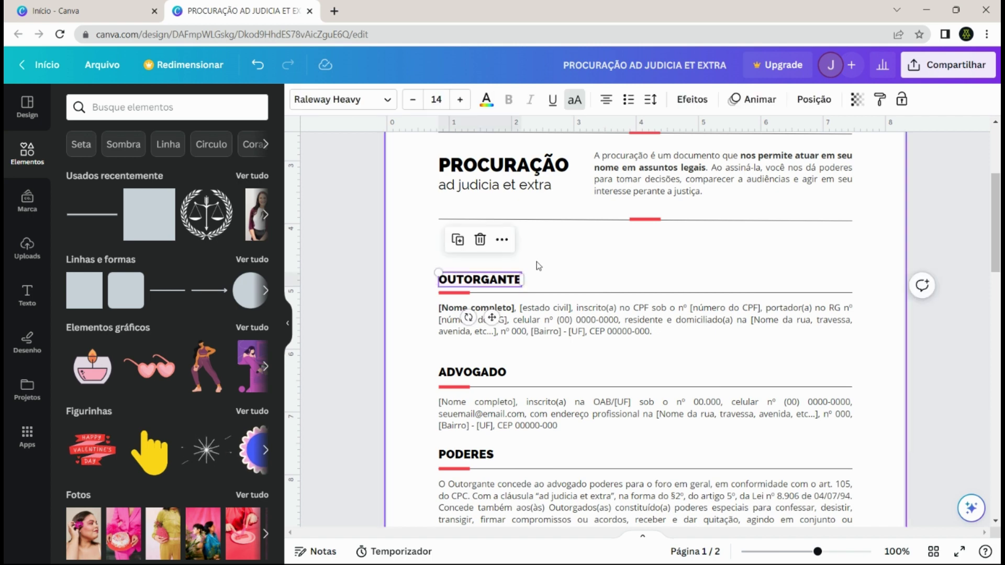
{"action": "left_click", "coordinate": [540, 265]}
{"action": "left_click_drag", "start_coordinate": [431, 265], "coordinate": [533, 283]}
{"action": "left_click", "coordinate": [597, 281]}
{"action": "left_click_drag", "start_coordinate": [435, 276], "coordinate": [498, 334]}
{"action": "left_click", "coordinate": [571, 279]}
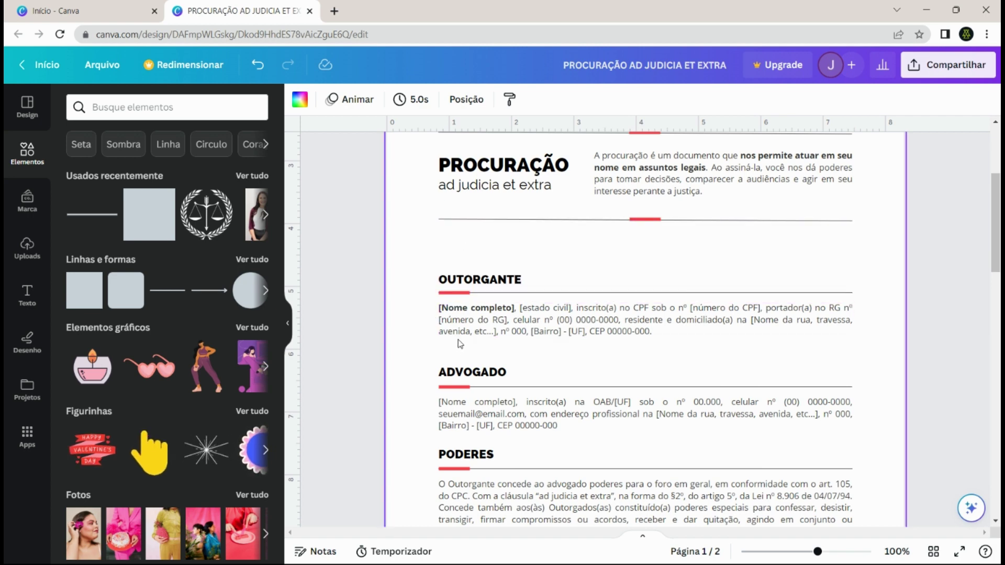
{"action": "left_click", "coordinate": [453, 322]}
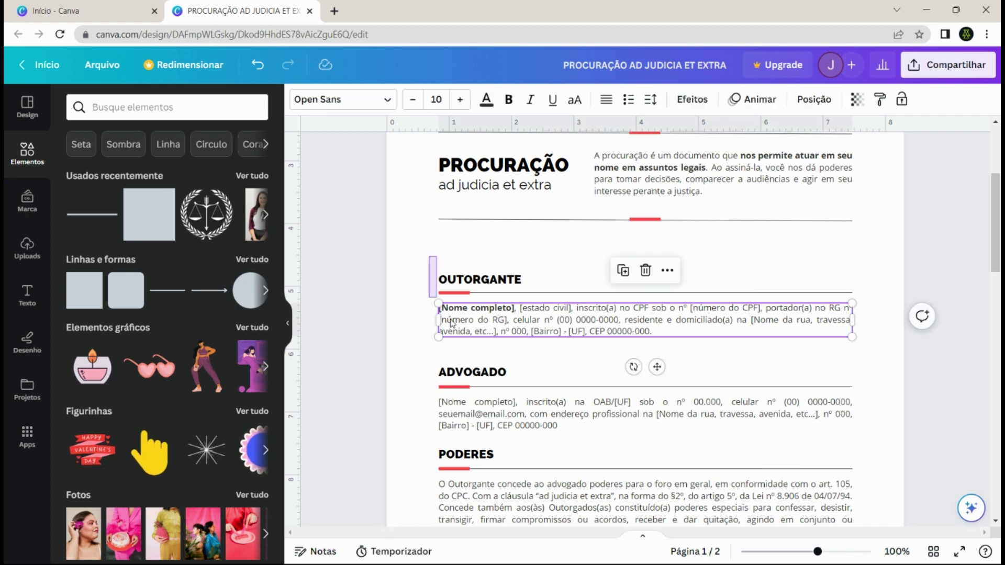
{"action": "left_click_drag", "start_coordinate": [429, 256], "coordinate": [529, 341]}
{"action": "left_click_drag", "start_coordinate": [426, 369], "coordinate": [532, 443]}
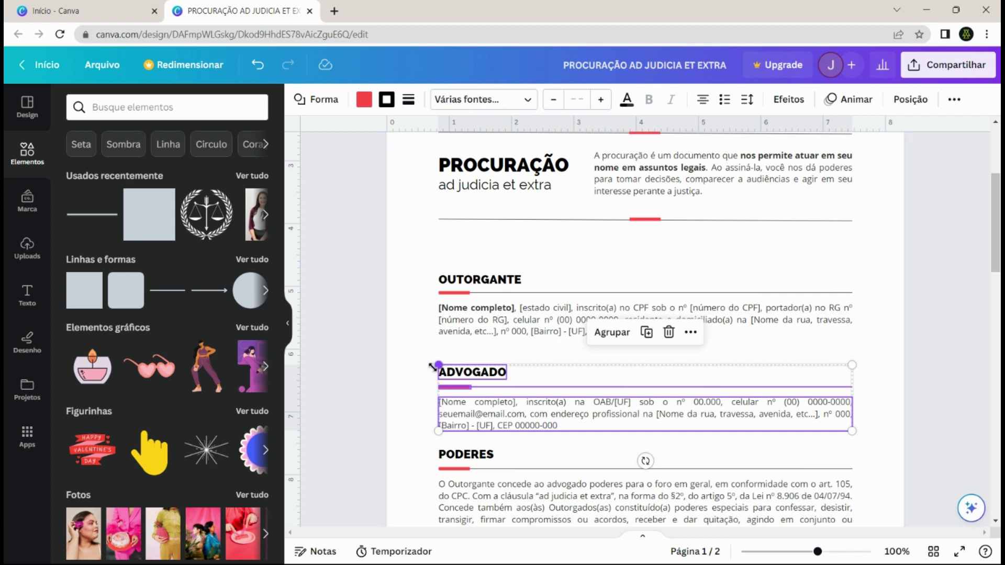
- Examine the vertical spacing between the OUTORGANTE, ADVOGADO and PODERES sections
{"action": "left_click", "coordinate": [444, 380]}
{"action": "left_click", "coordinate": [473, 378]}
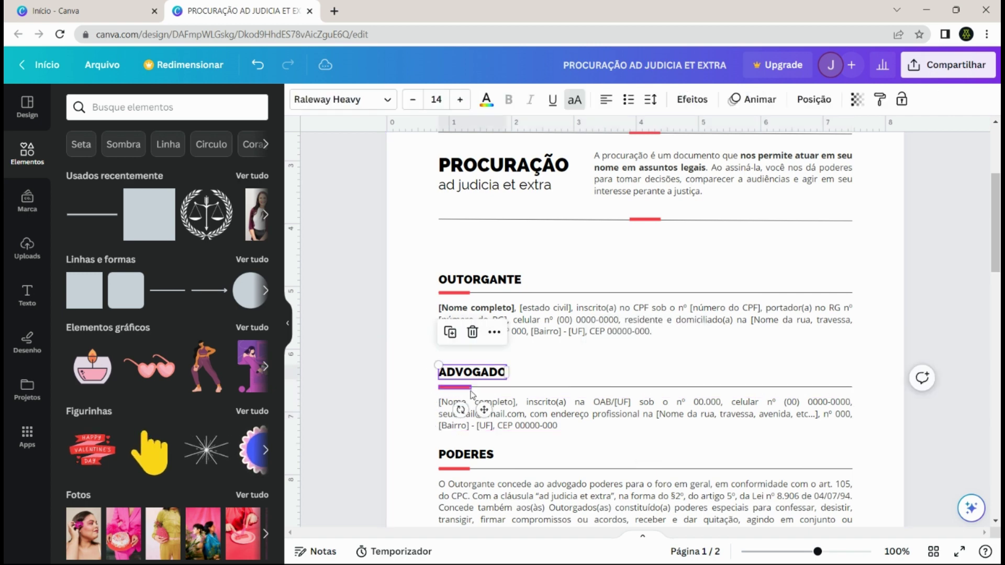
{"action": "left_click", "coordinate": [425, 361]}
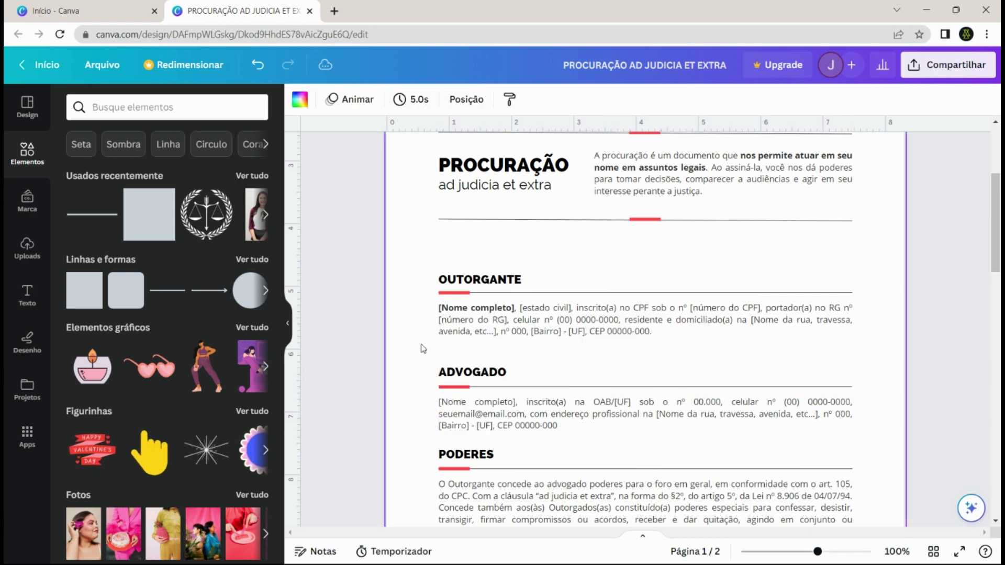
{"action": "left_click_drag", "start_coordinate": [432, 366], "coordinate": [531, 396]}
{"action": "left_click", "coordinate": [446, 352]}
{"action": "scroll", "coordinate": [411, 318], "scroll_direction": "down", "scroll_amount": 1}
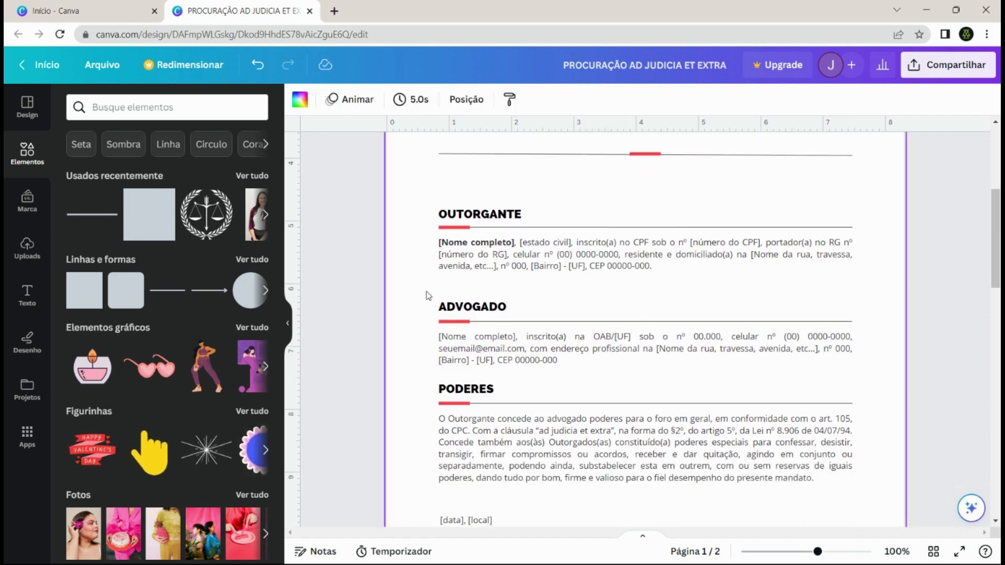
{"action": "left_click_drag", "start_coordinate": [422, 293], "coordinate": [615, 366]}
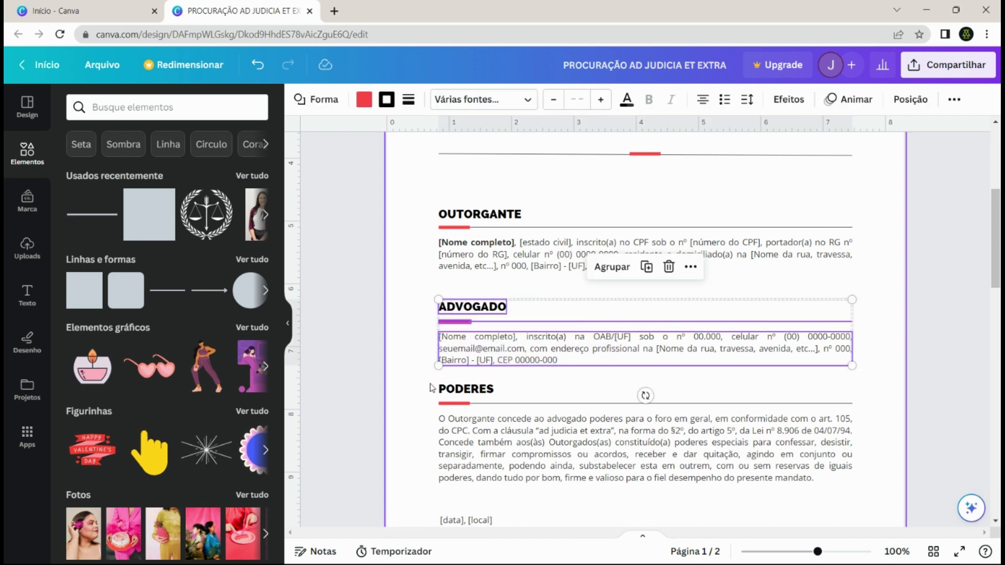
{"action": "left_click_drag", "start_coordinate": [419, 381], "coordinate": [579, 466]}
{"action": "left_click_drag", "start_coordinate": [426, 206], "coordinate": [540, 270]}
{"action": "left_click", "coordinate": [533, 189]}
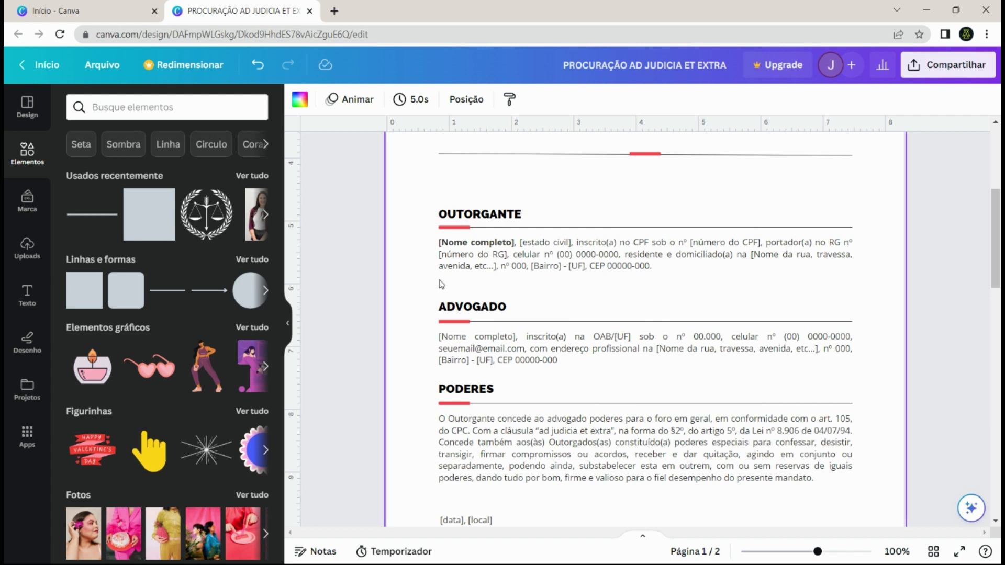
- Nudge the ADVOGADO heading, its red-accented line and its paragraph together upward, nearer to the OUTORGANTE section
{"action": "left_click_drag", "start_coordinate": [412, 293], "coordinate": [527, 361]}
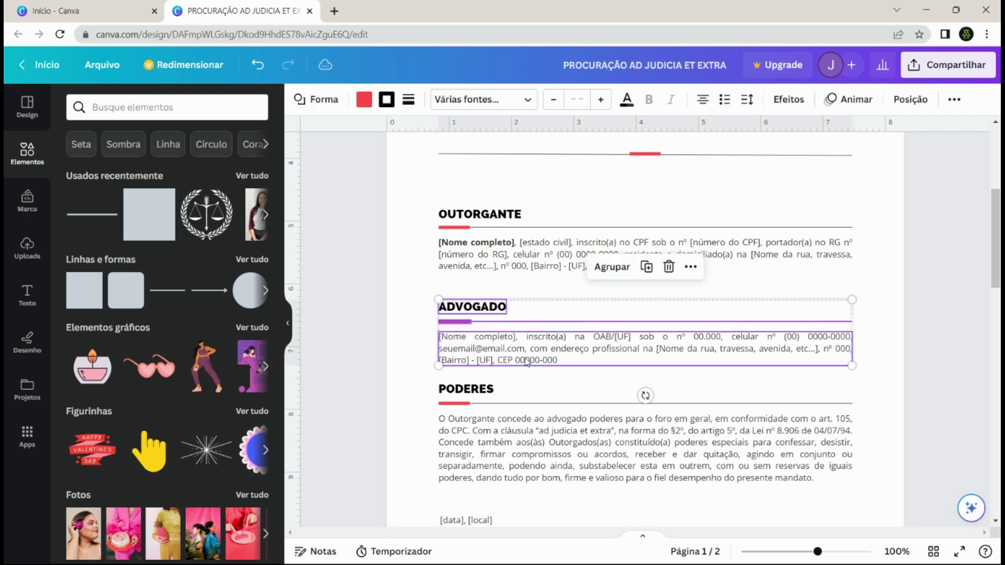
{"action": "key", "text": "Up"}
{"action": "key", "text": "Up"}
{"action": "key", "text": "Up"}
{"action": "key", "text": "Up"}
{"action": "key", "text": "Up"}
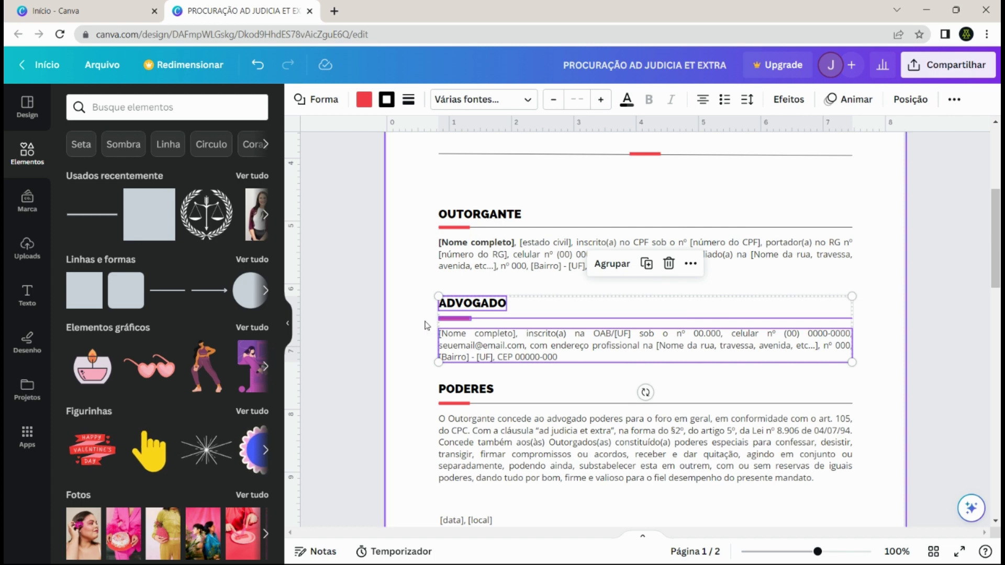
{"action": "key", "text": "Up"}
{"action": "key", "text": "Up"}
{"action": "key", "text": "Up"}
{"action": "key", "text": "Up"}
{"action": "key", "text": "Up"}
{"action": "key", "text": "Up"}
{"action": "key", "text": "Down"}
{"action": "key", "text": "Down"}
{"action": "key", "text": "Down"}
{"action": "key", "text": "Down"}
{"action": "key", "text": "Down"}
{"action": "key", "text": "Down"}
{"action": "left_click", "coordinate": [417, 314]}
{"action": "left_click_drag", "start_coordinate": [422, 295], "coordinate": [511, 367]}
{"action": "key", "text": "Up"}
{"action": "key", "text": "Up"}
{"action": "key", "text": "Up"}
{"action": "key", "text": "Up"}
{"action": "key", "text": "Up"}
{"action": "key", "text": "Up"}
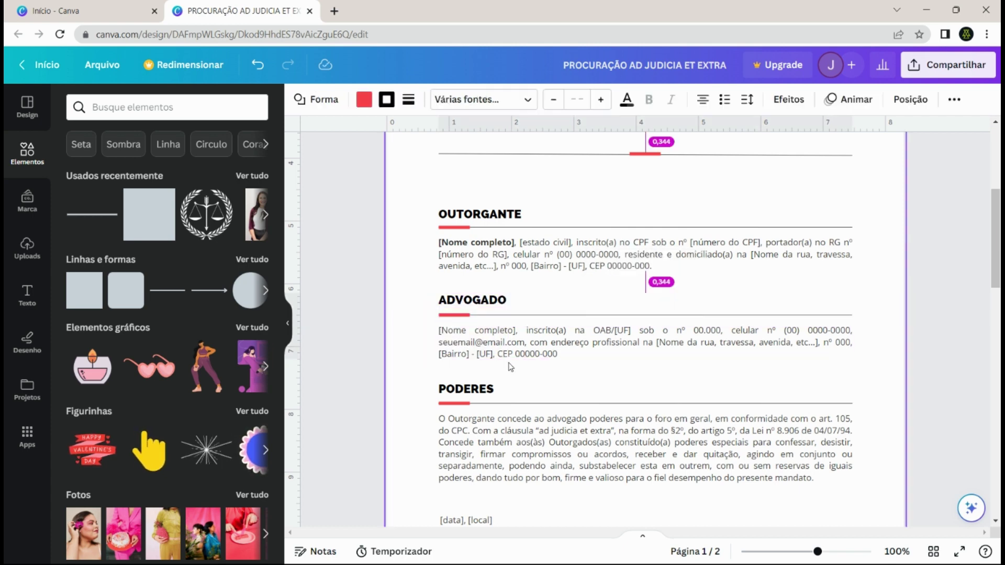
{"action": "left_click", "coordinate": [418, 291]}
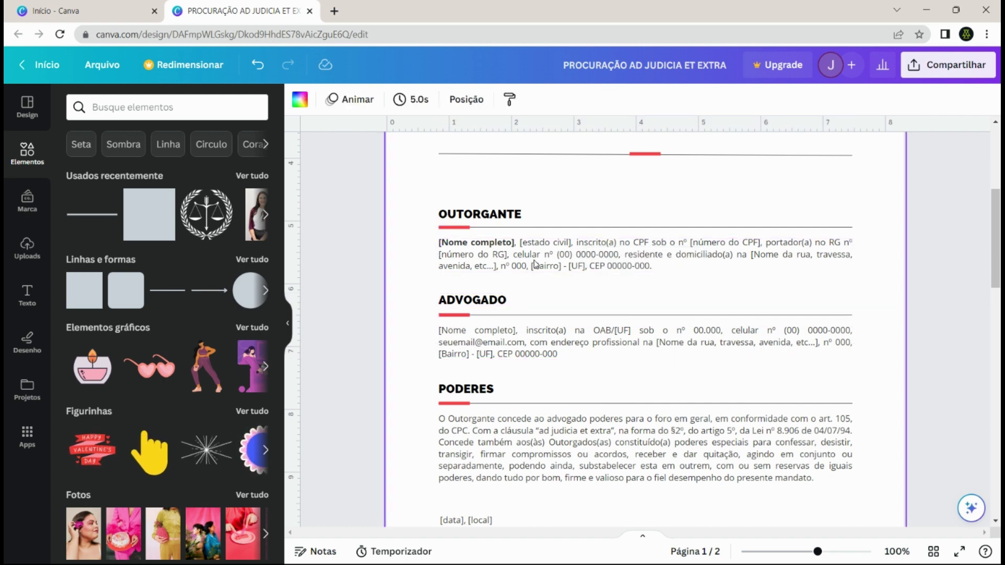
- Group the heading, red-accented line and paragraph of each section separately: OUTORGANTE, ADVOGADO and PODERES
{"action": "left_click_drag", "start_coordinate": [422, 204], "coordinate": [737, 274]}
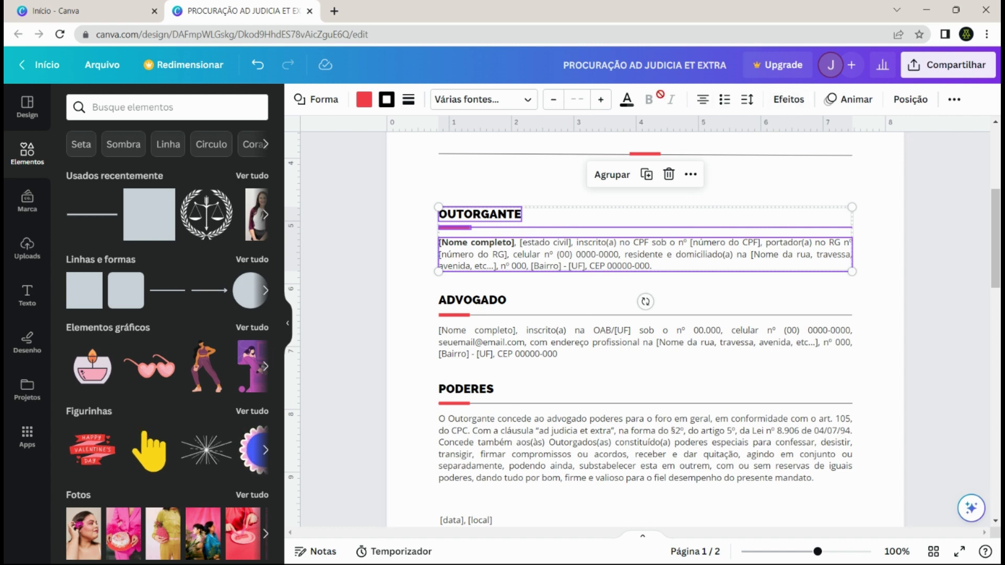
{"action": "left_click", "coordinate": [612, 175]}
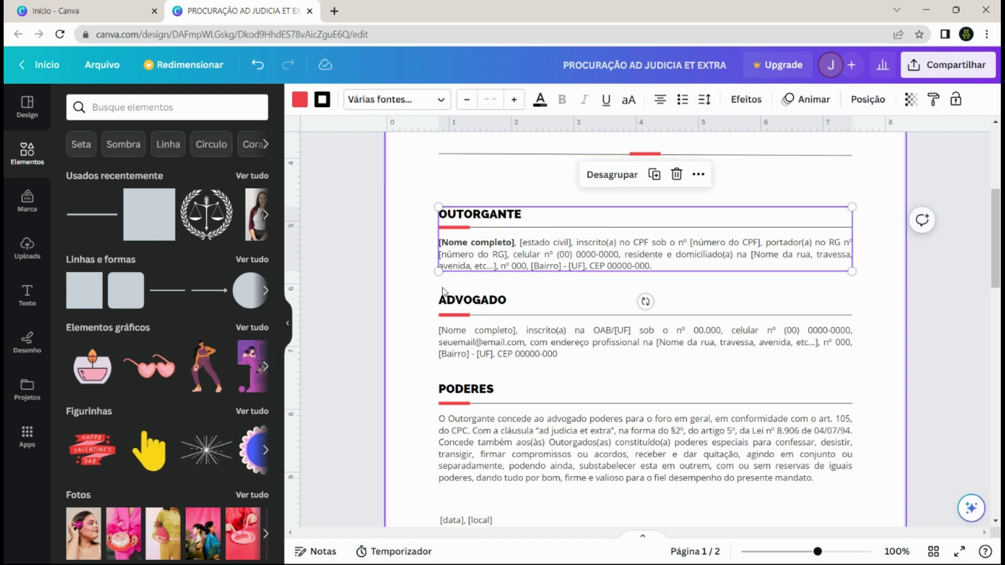
{"action": "left_click_drag", "start_coordinate": [414, 295], "coordinate": [611, 356]}
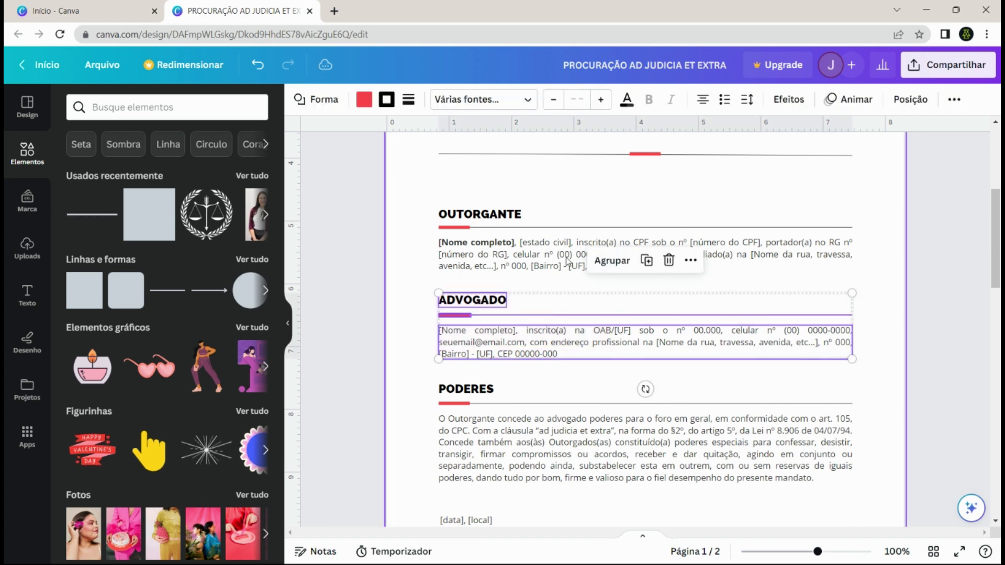
{"action": "left_click", "coordinate": [608, 260]}
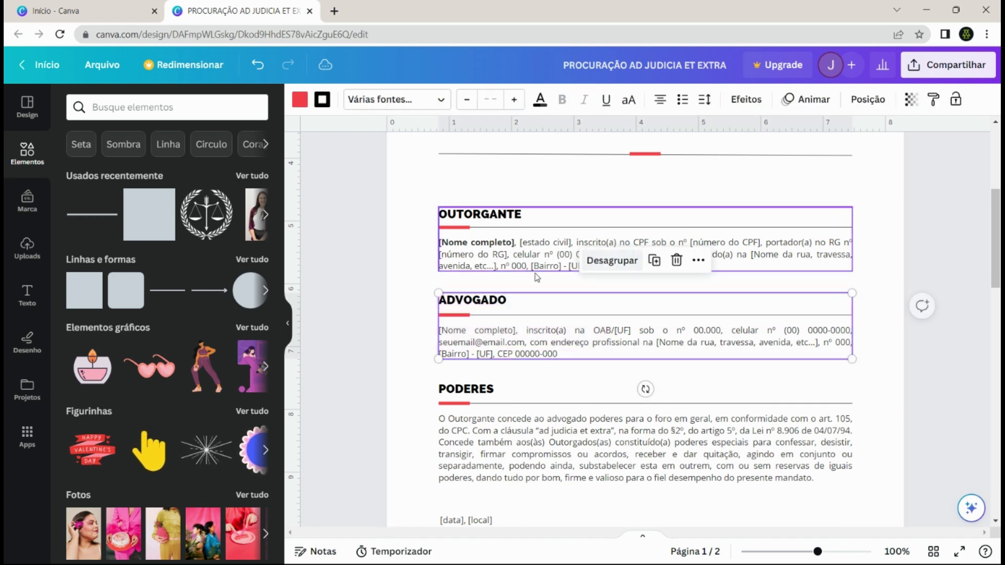
{"action": "left_click", "coordinate": [409, 347]}
{"action": "left_click_drag", "start_coordinate": [421, 380], "coordinate": [597, 477]}
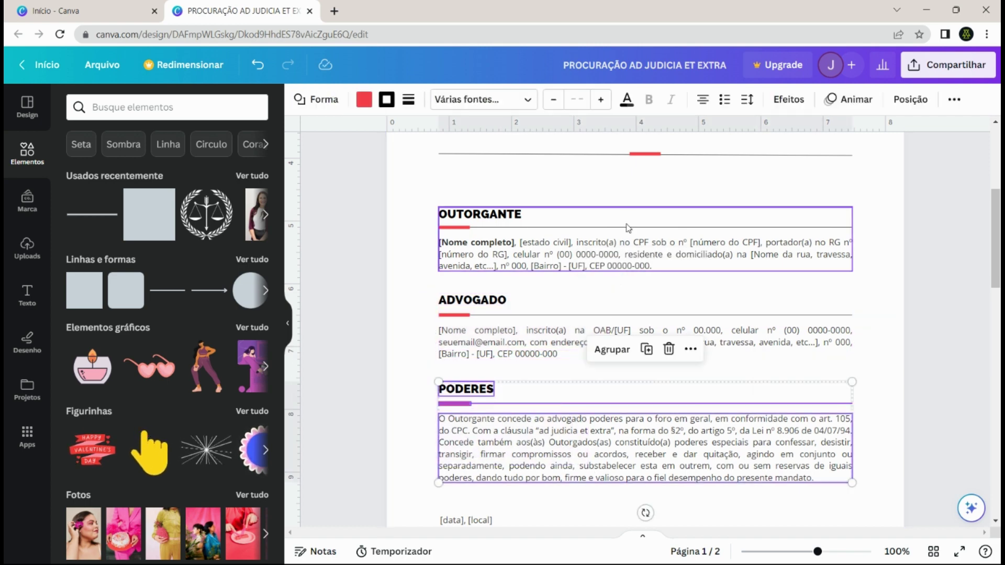
{"action": "left_click", "coordinate": [612, 349]}
- Space the OUTORGANTE, ADVOGADO and PODERES groups evenly with the Equidistante option
{"action": "left_click_drag", "start_coordinate": [422, 200], "coordinate": [600, 471]}
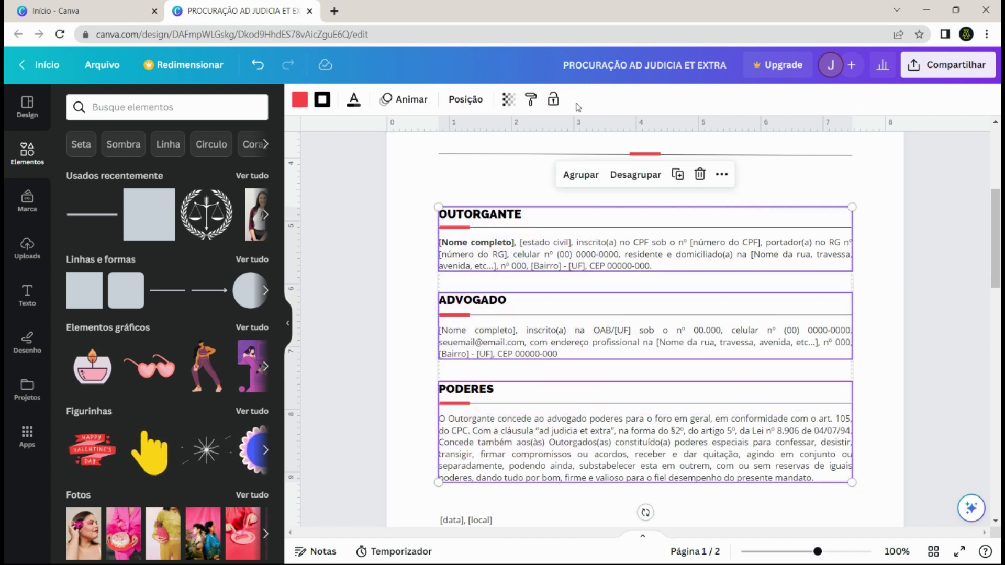
{"action": "left_click", "coordinate": [465, 99]}
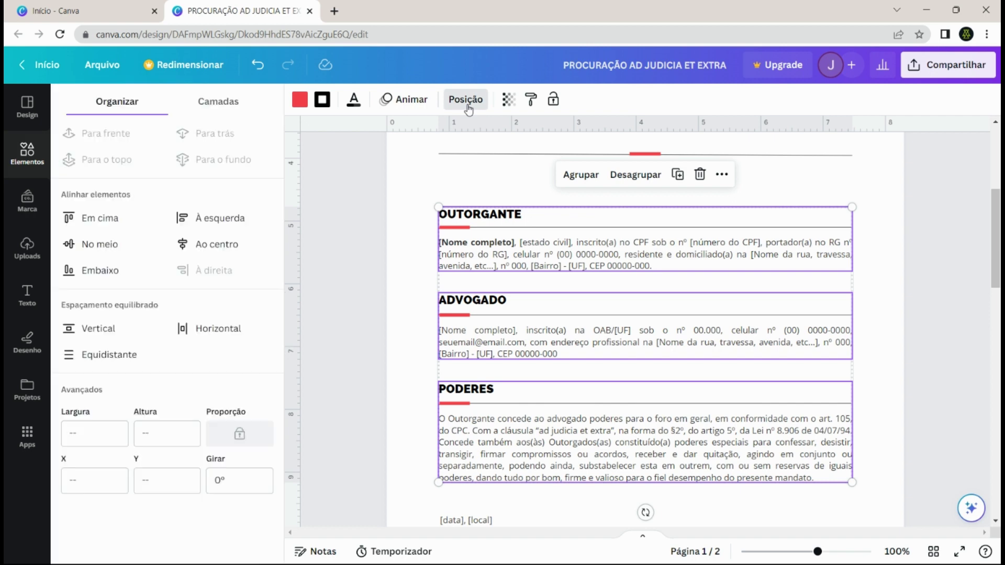
{"action": "left_click", "coordinate": [107, 356]}
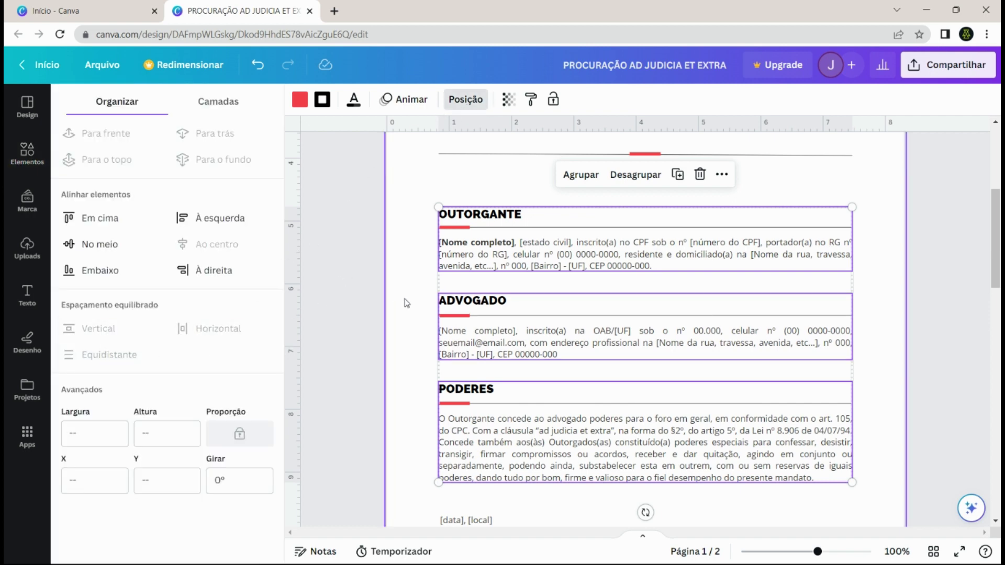
{"action": "left_click", "coordinate": [428, 247]}
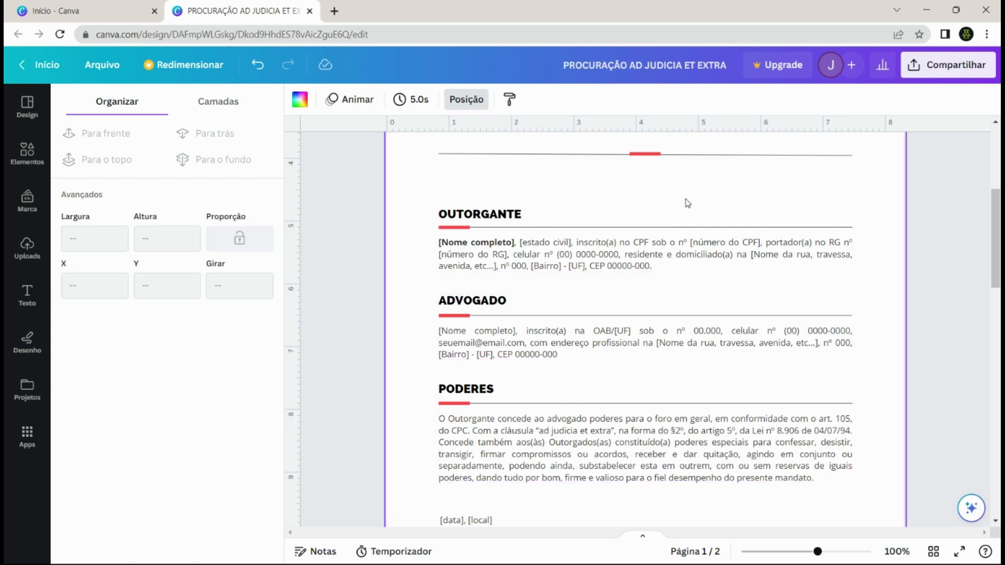
- Nudge the "[data], [local]" text up toward the PODERES paragraph, to a Y position of 9.52 pol
{"action": "scroll", "coordinate": [668, 231], "scroll_direction": "up", "scroll_amount": 1}
{"action": "scroll", "coordinate": [636, 228], "scroll_direction": "up", "scroll_amount": 1}
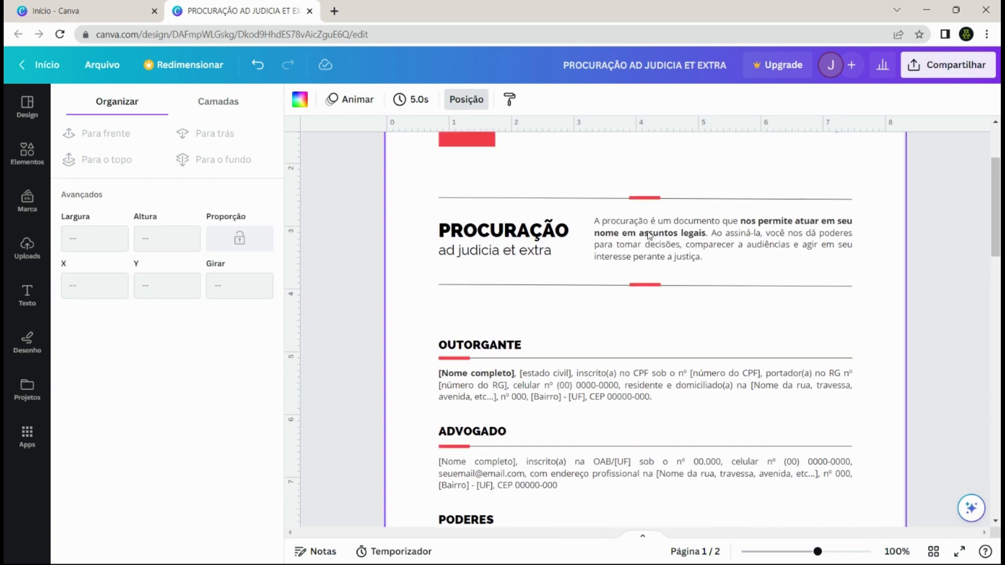
{"action": "scroll", "coordinate": [636, 209], "scroll_direction": "up", "scroll_amount": 1}
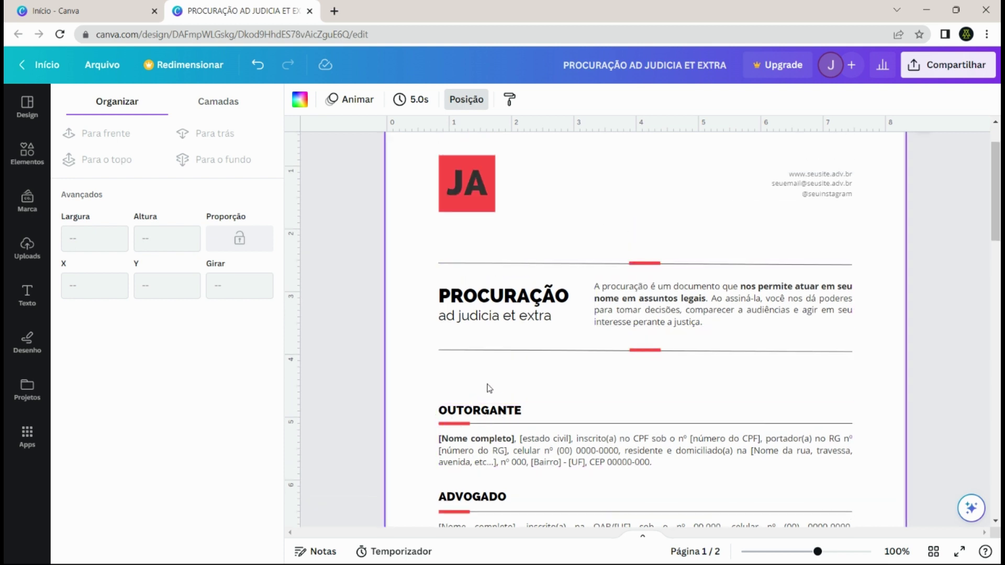
{"action": "scroll", "coordinate": [573, 276], "scroll_direction": "down", "scroll_amount": 2}
{"action": "scroll", "coordinate": [573, 275], "scroll_direction": "down", "scroll_amount": 3}
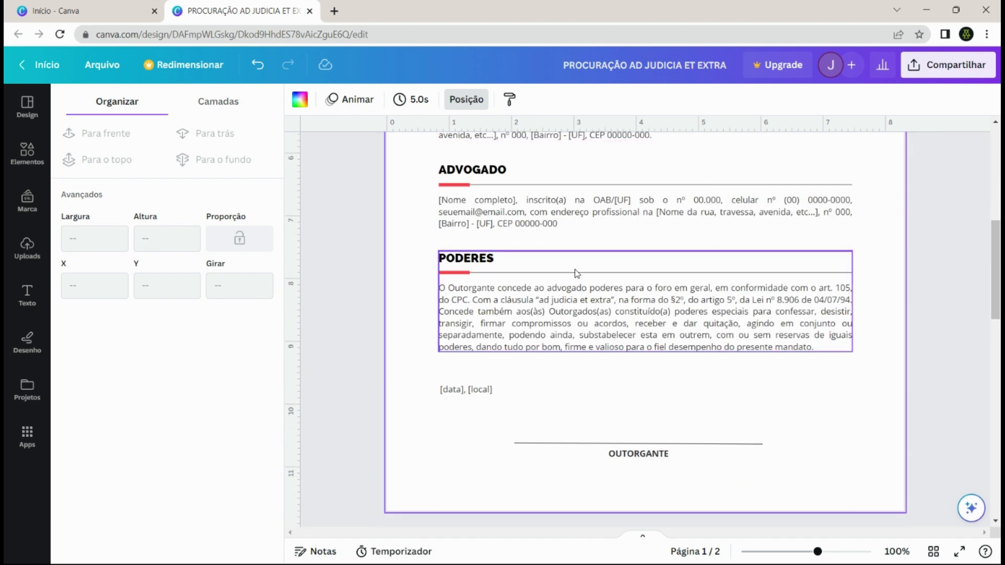
{"action": "left_click", "coordinate": [478, 392]}
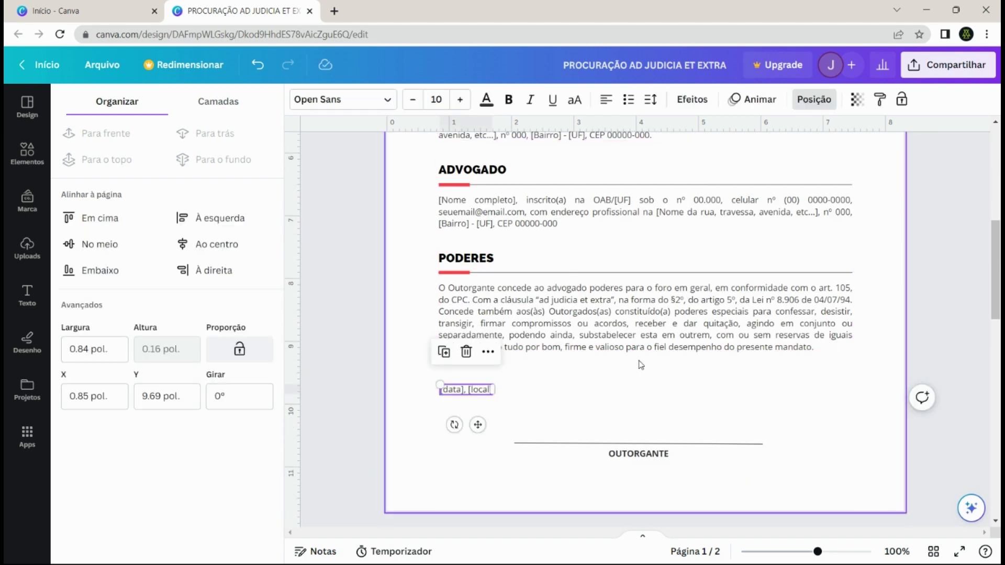
{"action": "key", "text": "Up"}
{"action": "key", "text": "Up"}
{"action": "key", "text": "Up"}
{"action": "key", "text": "Up"}
{"action": "key", "text": "Up"}
{"action": "key", "text": "Up"}
{"action": "key", "text": "Up"}
{"action": "key", "text": "Up"}
{"action": "key", "text": "Up"}
{"action": "key", "text": "Up"}
{"action": "key", "text": "Up"}
{"action": "key", "text": "Up"}
{"action": "key", "text": "Up"}
{"action": "key", "text": "Up"}
{"action": "key", "text": "Up"}
{"action": "key", "text": "Up"}
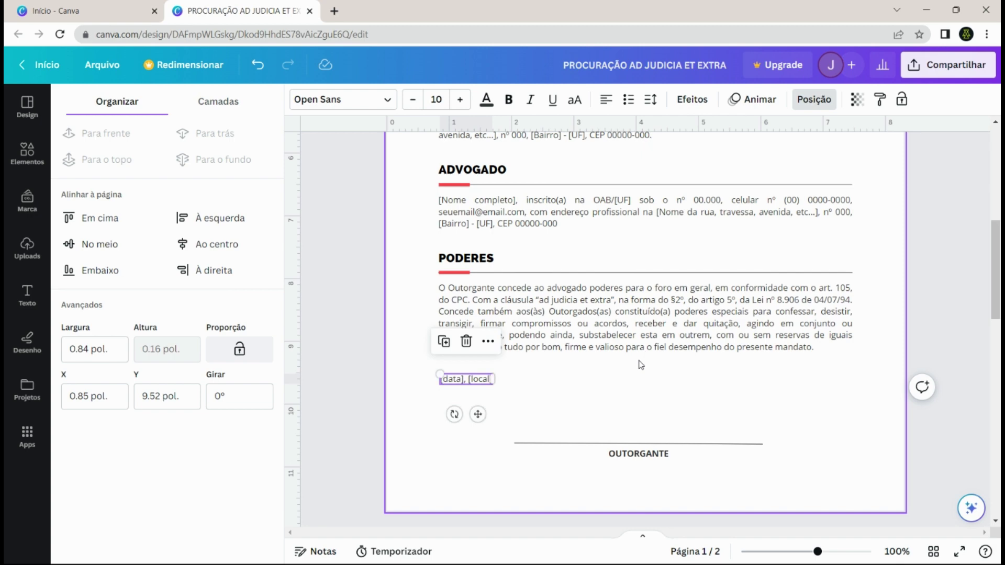
{"action": "left_click", "coordinate": [699, 401]}
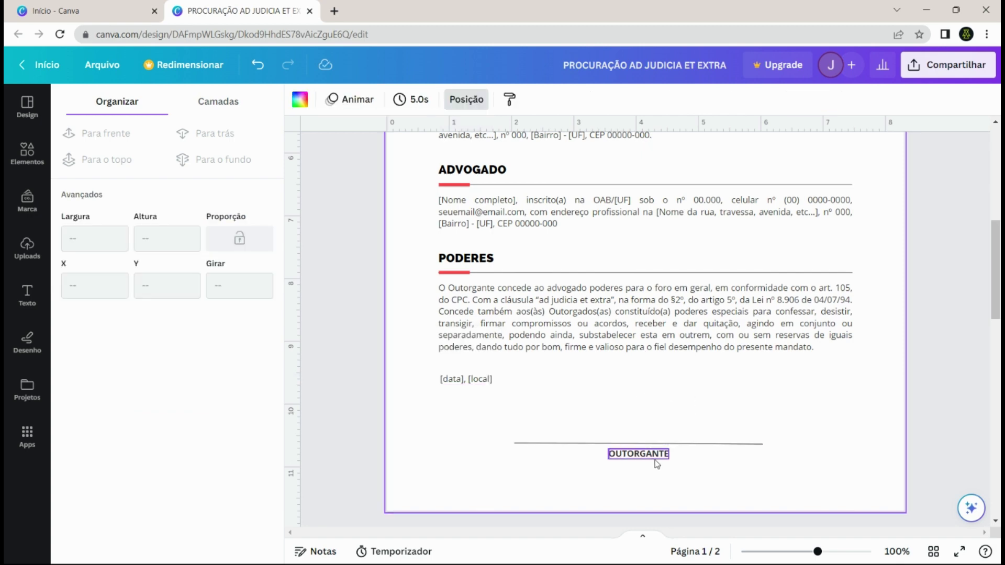
- Examine the complete layout of page 1, from the JA logo to the OUTORGANTE signature line
{"action": "scroll", "coordinate": [634, 415], "scroll_direction": "up", "scroll_amount": 6}
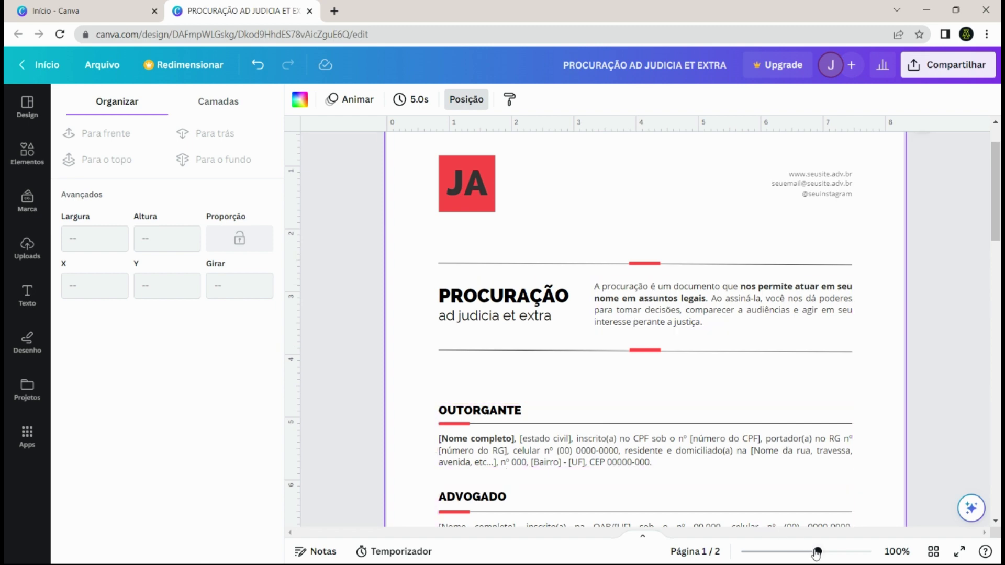
{"action": "left_click_drag", "start_coordinate": [817, 553], "coordinate": [801, 553]}
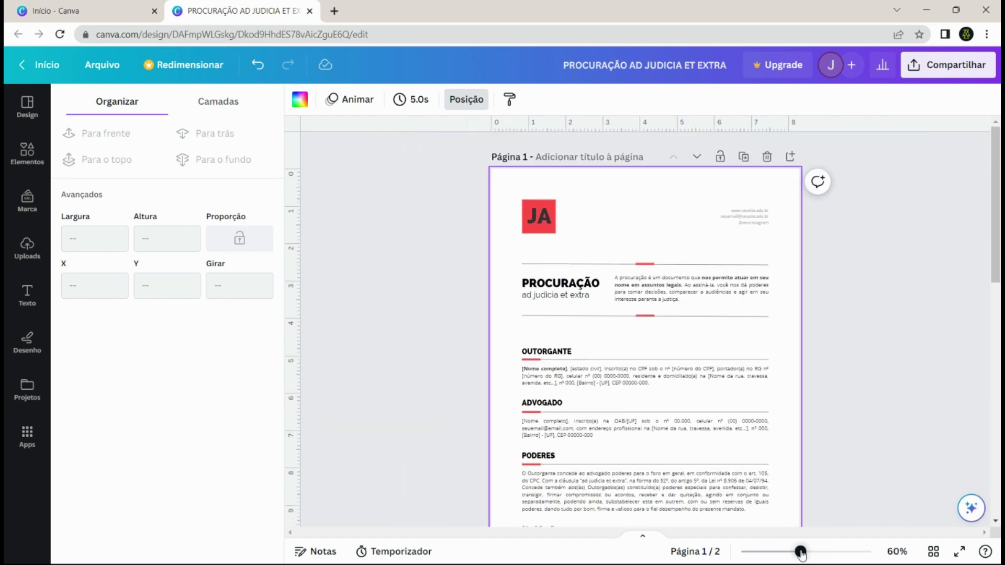
{"action": "scroll", "coordinate": [819, 375], "scroll_direction": "down", "scroll_amount": 3}
{"action": "scroll", "coordinate": [819, 357], "scroll_direction": "up", "scroll_amount": 2}
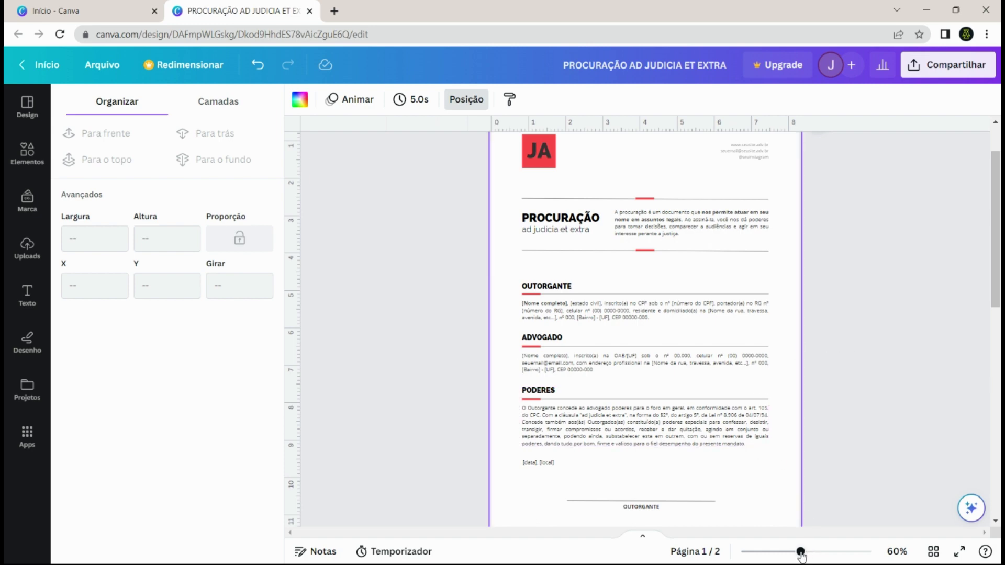
{"action": "left_click_drag", "start_coordinate": [802, 552], "coordinate": [797, 559]}
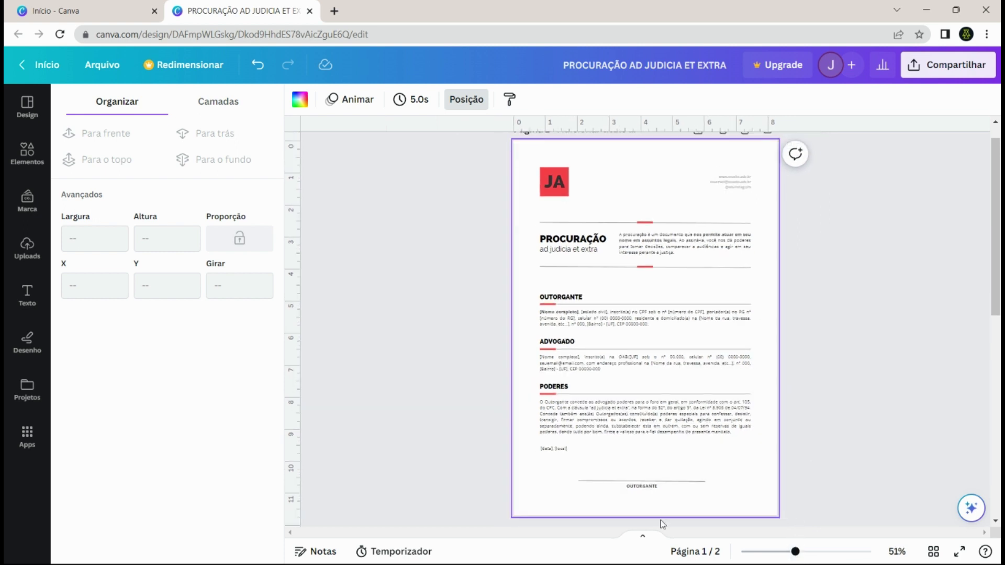